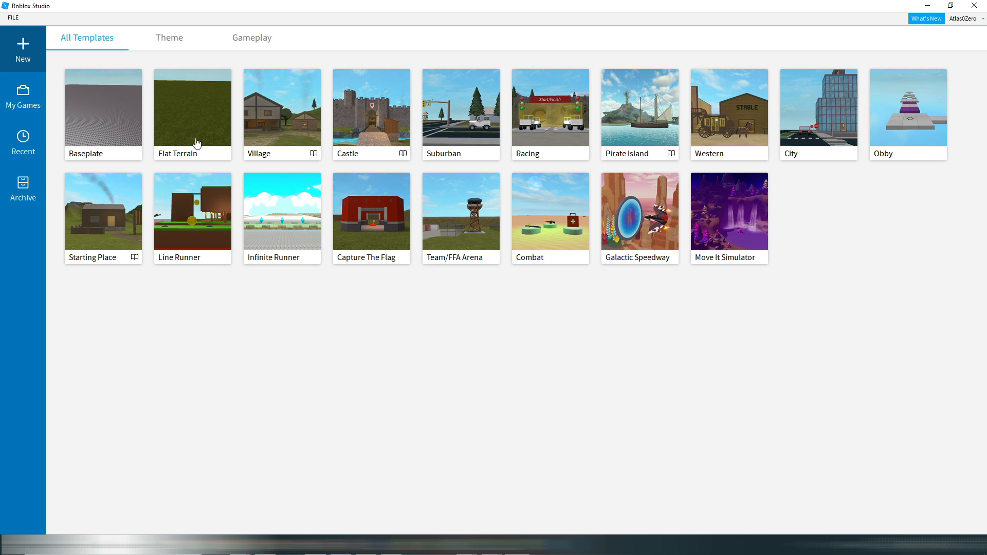
Create a new Baseplate place and insert the Goku (UI) model found by searching the model library for "ui goku".
{"action": "left_click", "coordinate": [119, 118]}
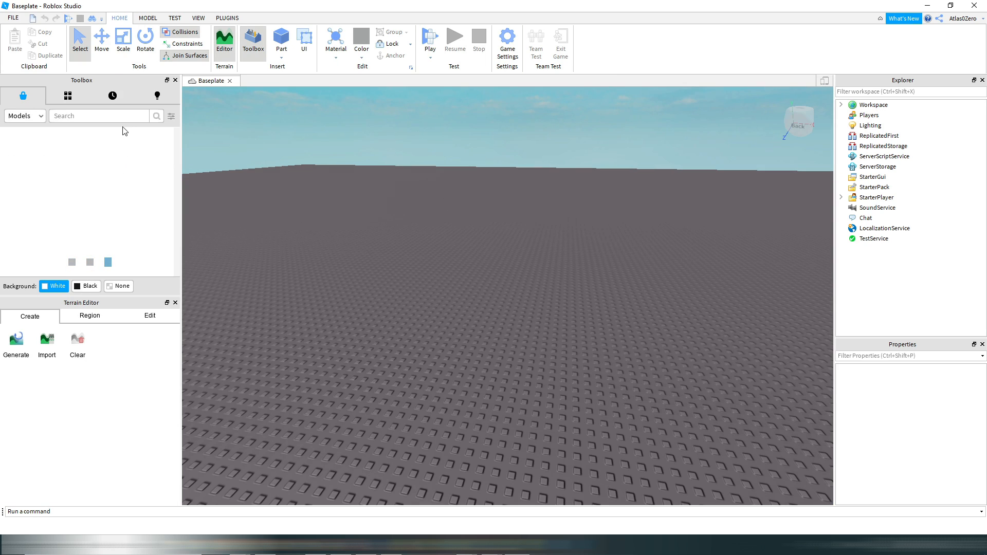
{"action": "left_click", "coordinate": [125, 120]}
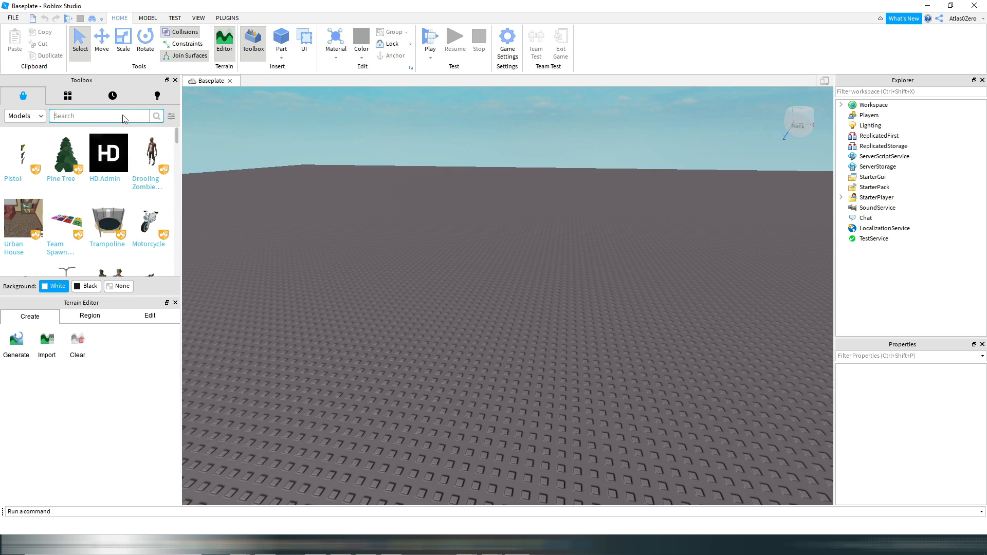
{"action": "type", "text": "ui goku"}
{"action": "key", "text": "Return"}
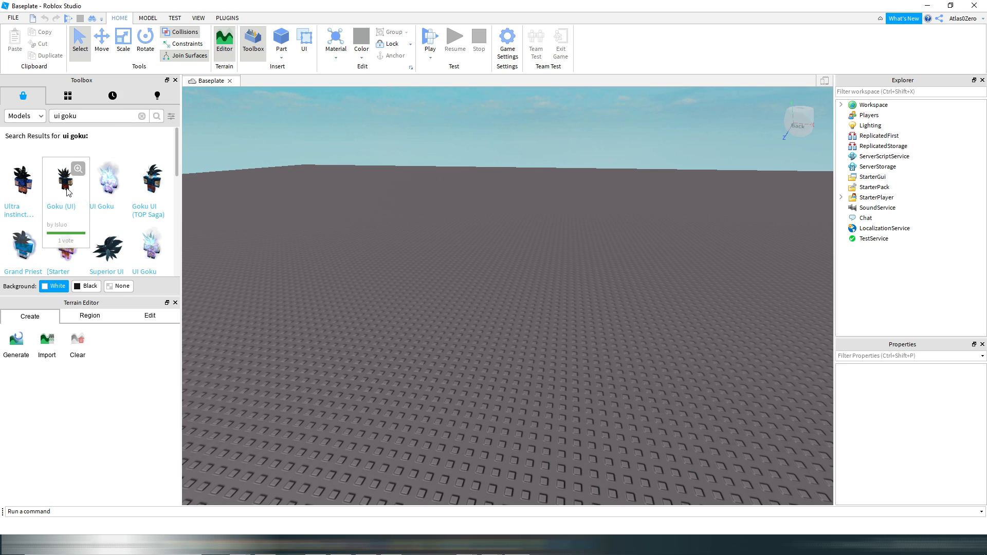
{"action": "left_click", "coordinate": [66, 183]}
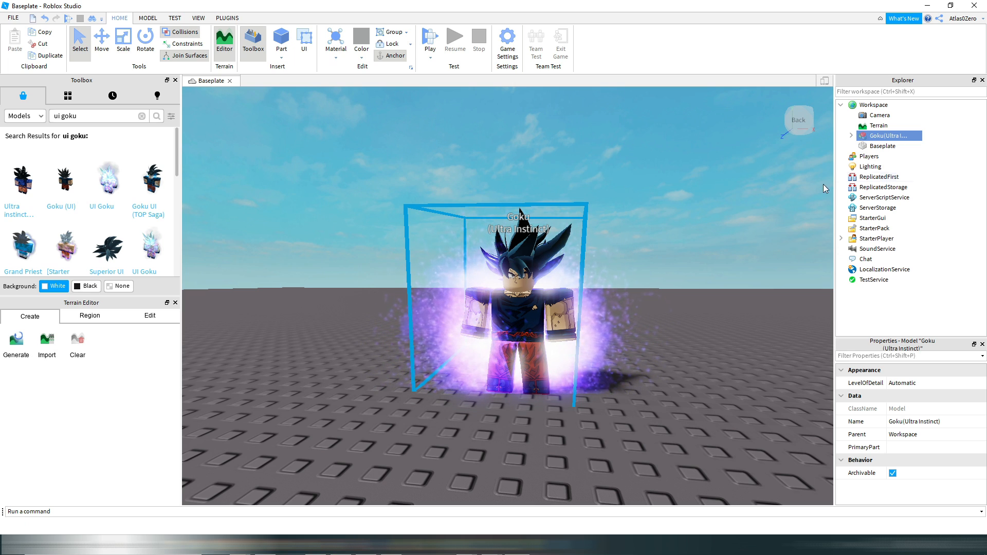
Export the whole Goku (Ultra Instinct) model as an OBJ file named "ui goku".
{"action": "right_click", "coordinate": [878, 138]}
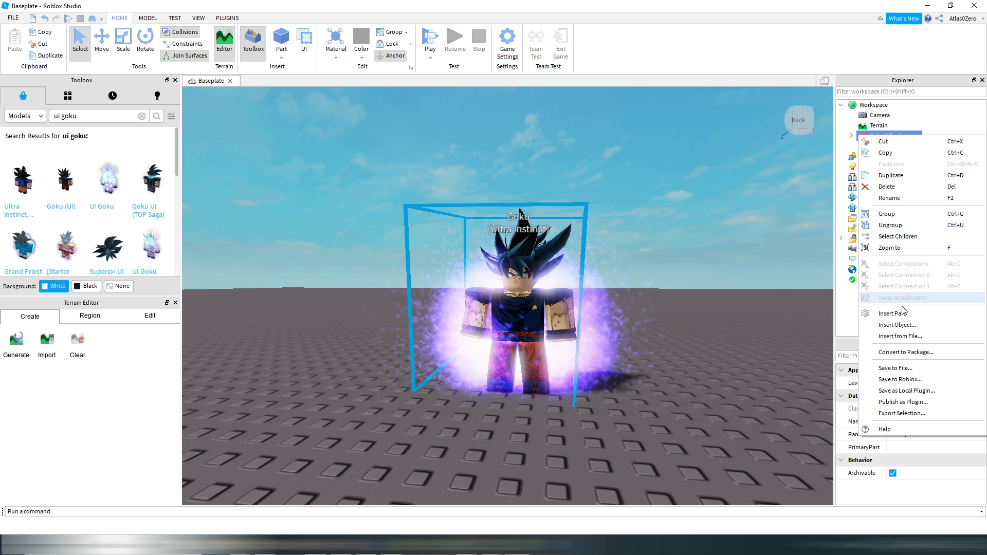
{"action": "left_click", "coordinate": [916, 414]}
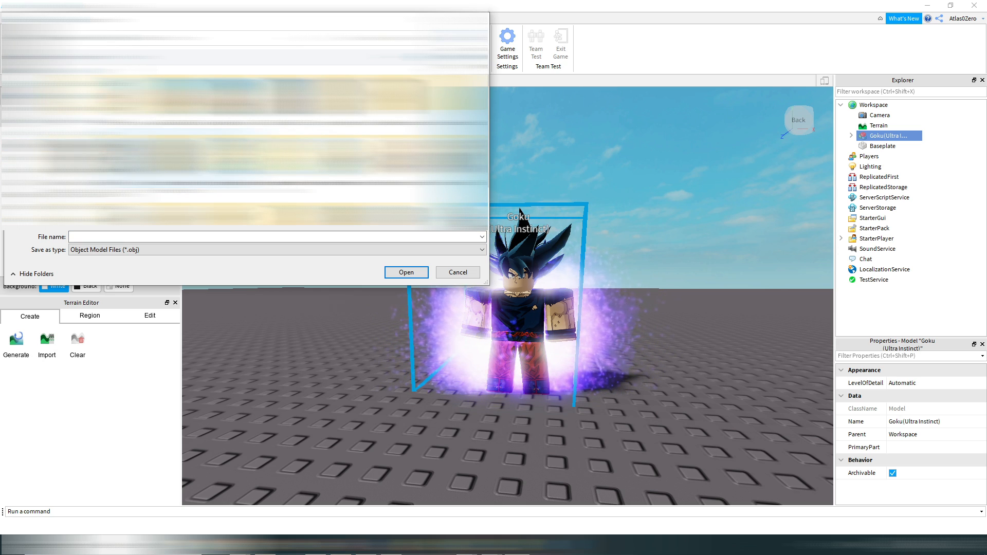
{"action": "left_click", "coordinate": [186, 236]}
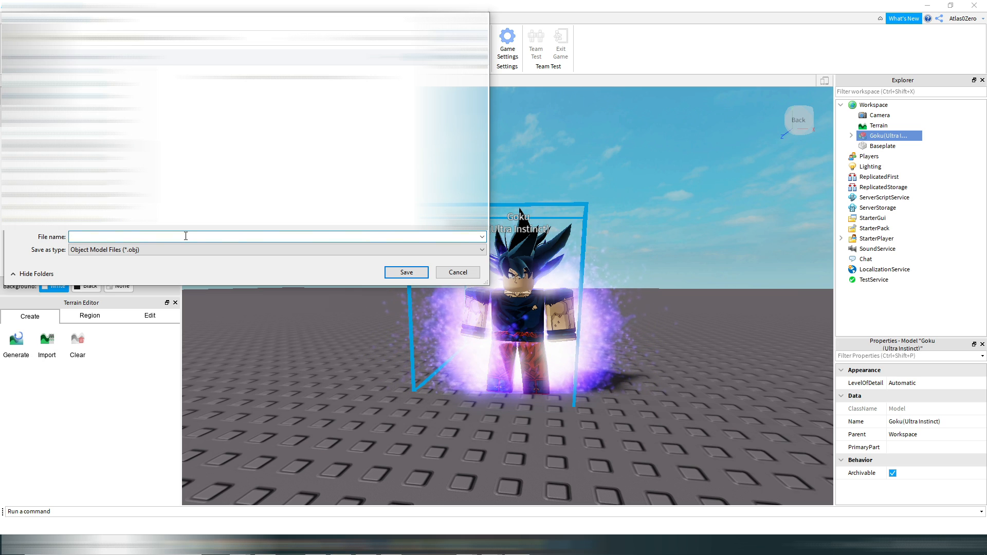
{"action": "type", "text": "ui goku"}
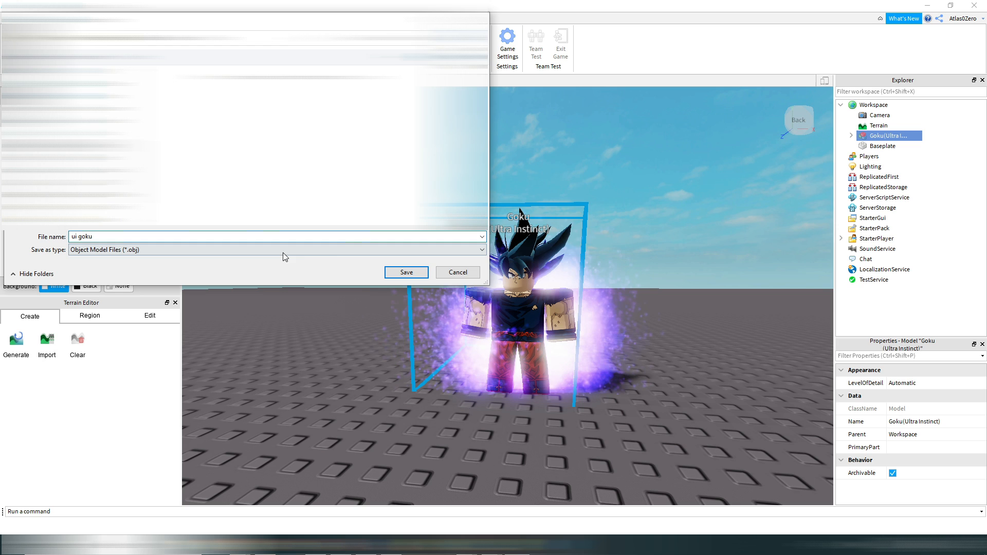
{"action": "left_click", "coordinate": [406, 273]}
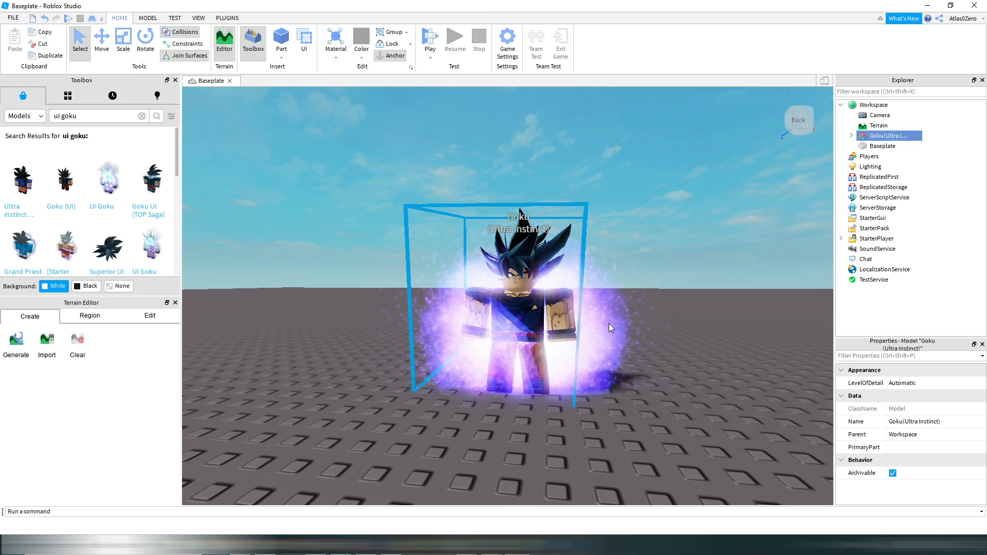
Expand the Goku model's hierarchy and delete its HumanoidRootPart.
{"action": "left_click", "coordinate": [851, 136]}
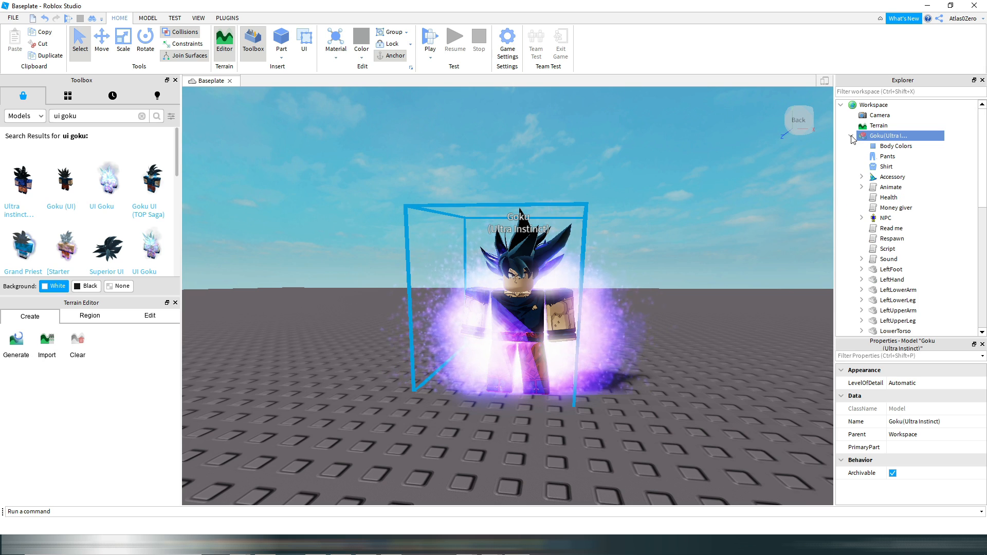
{"action": "scroll", "coordinate": [864, 150], "scroll_direction": "down", "scroll_amount": 5}
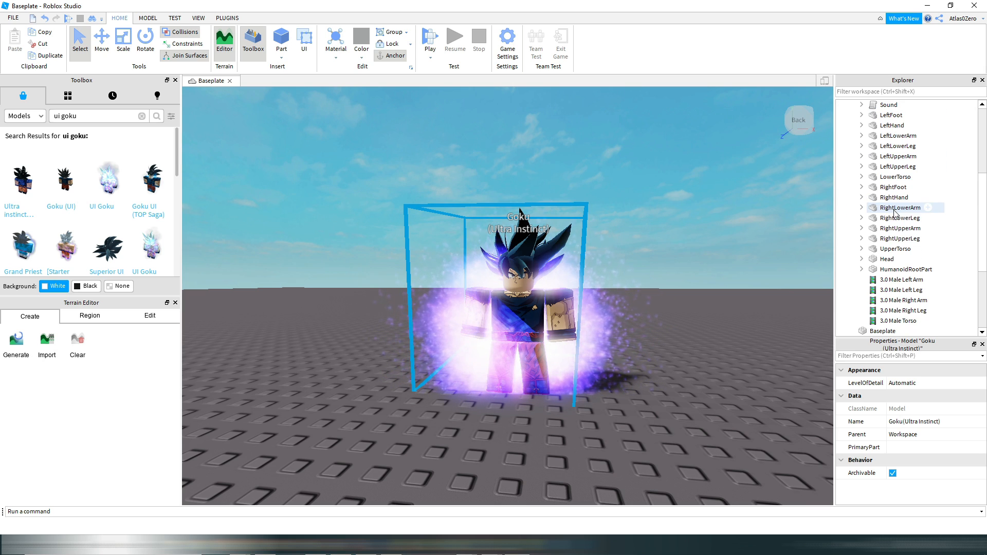
{"action": "scroll", "coordinate": [888, 265], "scroll_direction": "down", "scroll_amount": 2}
{"action": "left_click", "coordinate": [882, 270]}
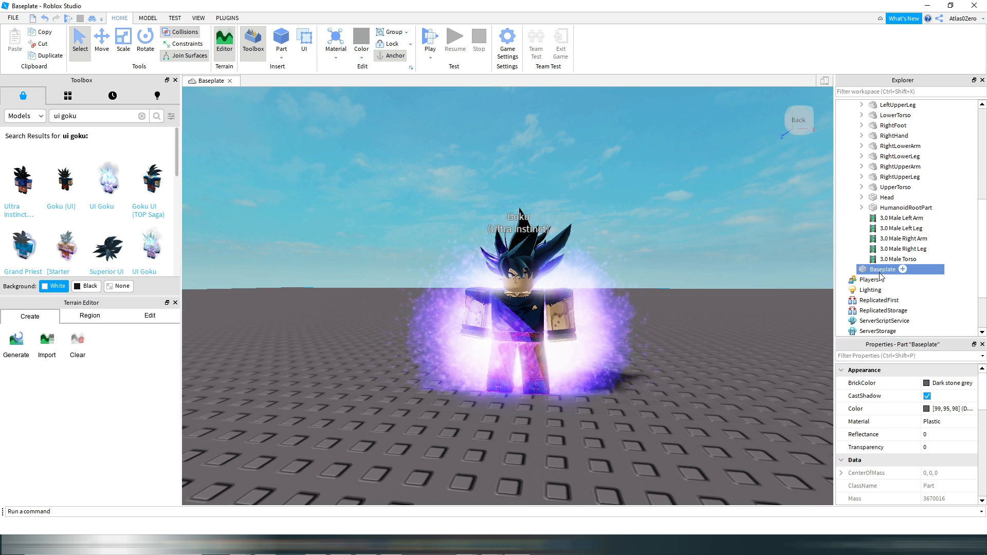
{"action": "left_click", "coordinate": [879, 208]}
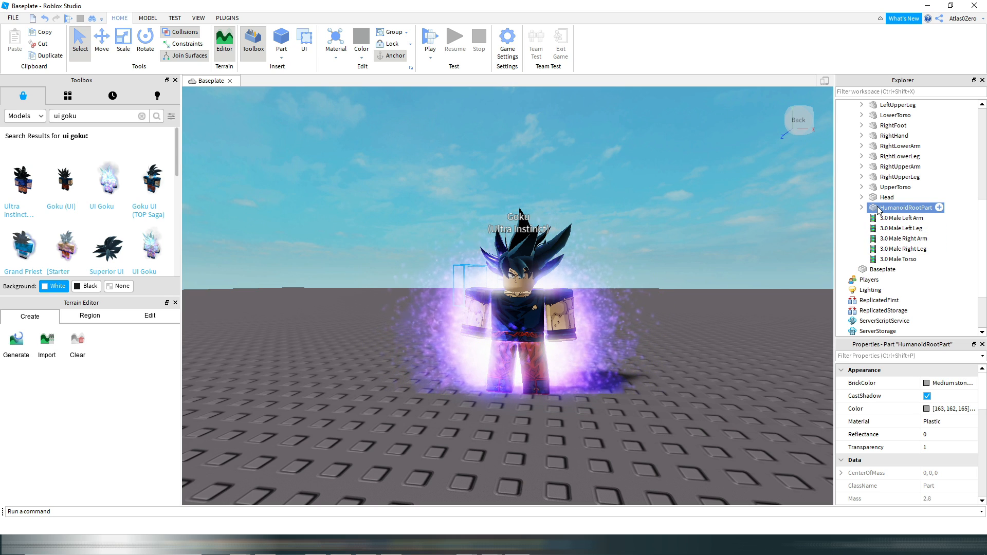
{"action": "key", "text": "Delete"}
Look through the contents of the Goku model's Head, and delete the Head and UpperTorso parts.
{"action": "left_click", "coordinate": [862, 198]}
{"action": "scroll", "coordinate": [872, 211], "scroll_direction": "down", "scroll_amount": 4}
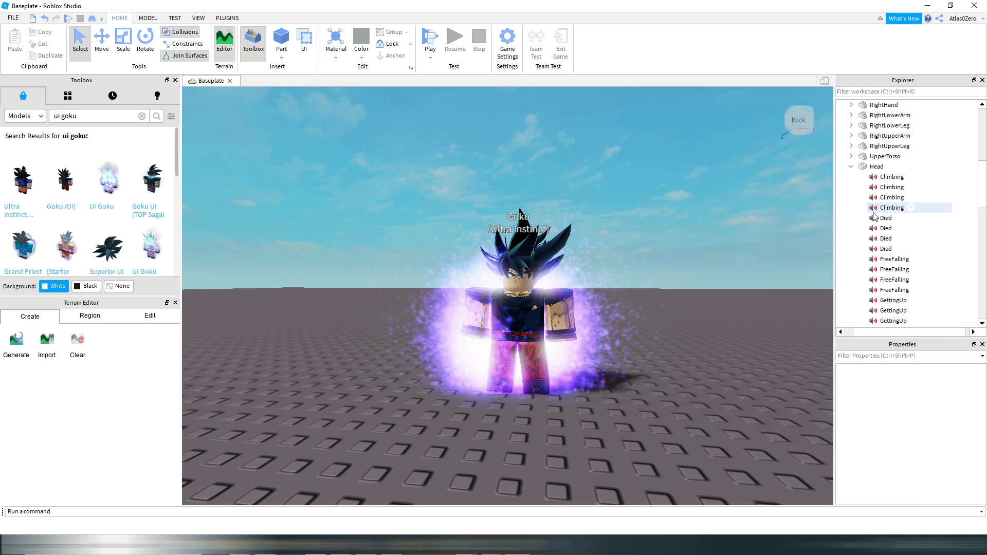
{"action": "scroll", "coordinate": [874, 227], "scroll_direction": "up", "scroll_amount": 6}
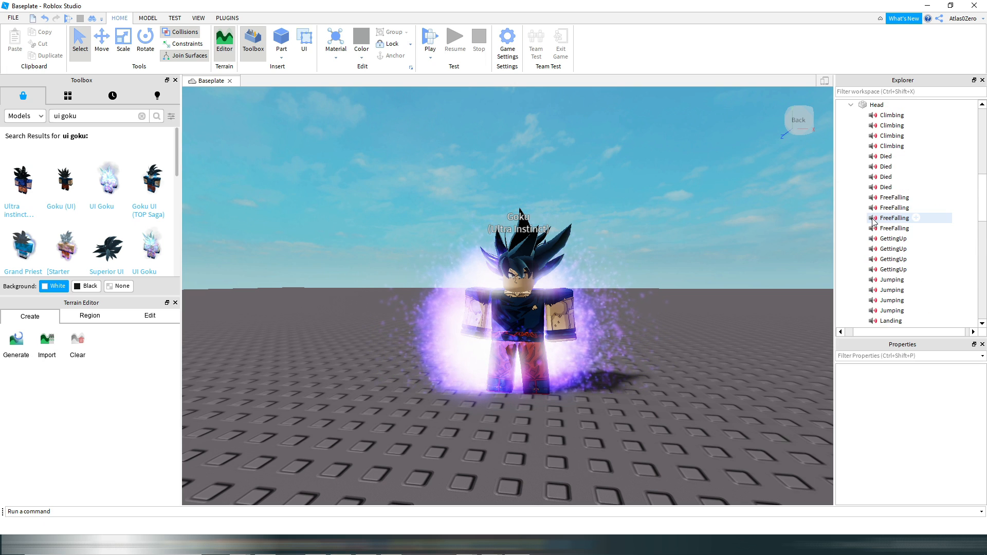
{"action": "left_click", "coordinate": [851, 260]}
{"action": "left_click", "coordinate": [882, 261]}
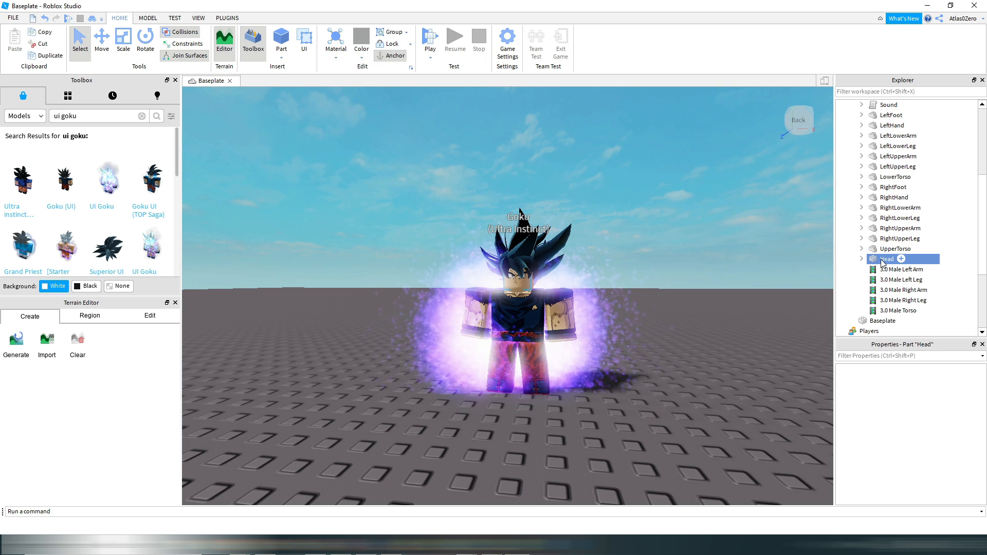
{"action": "key", "text": "Delete"}
{"action": "left_click", "coordinate": [892, 249]}
{"action": "key", "text": "Delete"}
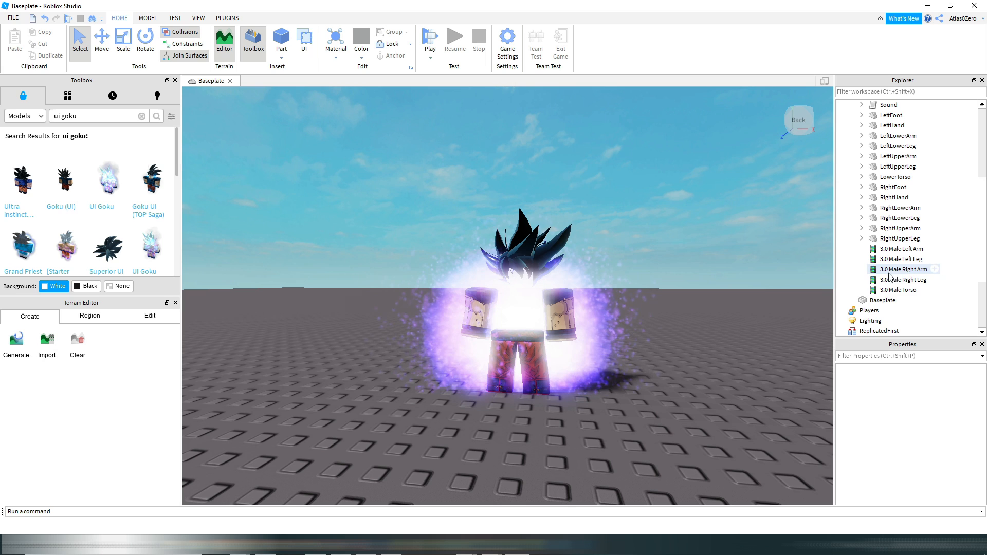
Delete the five 3.0 Male character meshes (torso, both legs and both arms) from the Goku model.
{"action": "left_click", "coordinate": [913, 292]}
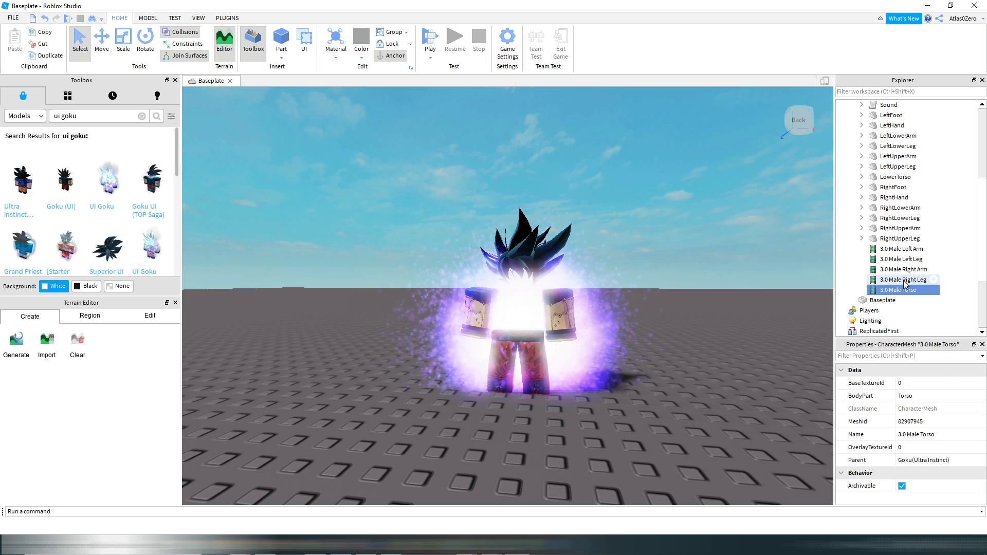
{"action": "key", "text": "Delete"}
{"action": "left_click", "coordinate": [905, 281]}
{"action": "key", "text": "Delete"}
{"action": "left_click", "coordinate": [904, 269]}
{"action": "key", "text": "Delete"}
{"action": "left_click", "coordinate": [901, 259]}
{"action": "key", "text": "Delete"}
{"action": "left_click", "coordinate": [899, 249]}
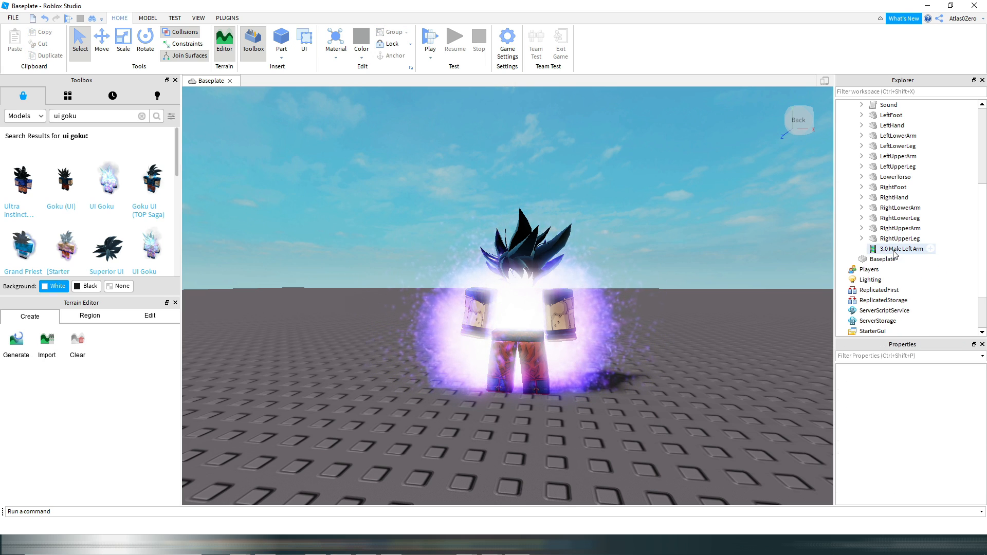
{"action": "key", "text": "Delete"}
Delete the RightUpperLeg, RightUpperArm, RightLowerArm and RightLowerLeg parts from the Goku model.
{"action": "left_click", "coordinate": [895, 239]}
{"action": "key", "text": "Delete"}
{"action": "left_click", "coordinate": [891, 229]}
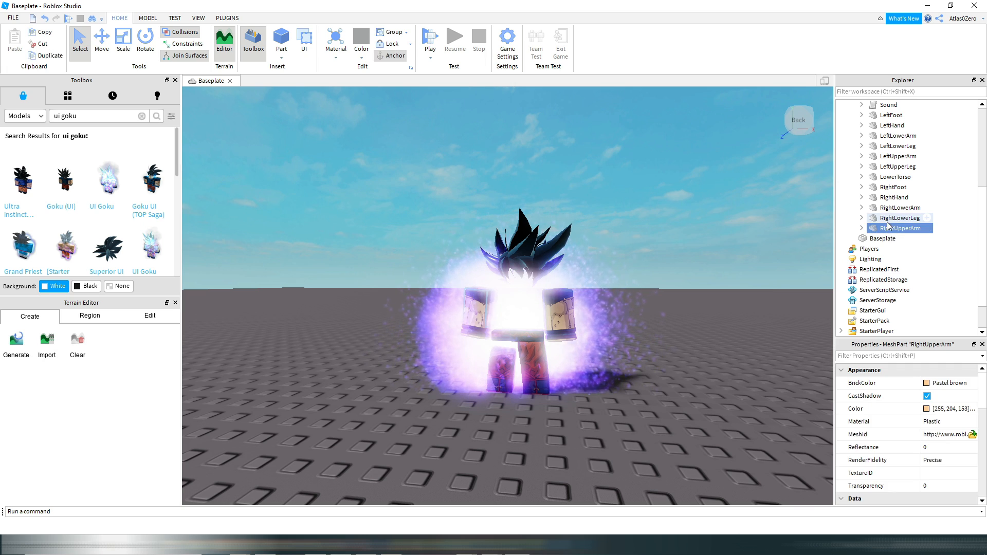
{"action": "key", "text": "Delete"}
{"action": "left_click", "coordinate": [887, 218]}
{"action": "left_click", "coordinate": [887, 208]}
{"action": "key", "text": "Delete"}
{"action": "left_click", "coordinate": [886, 208]}
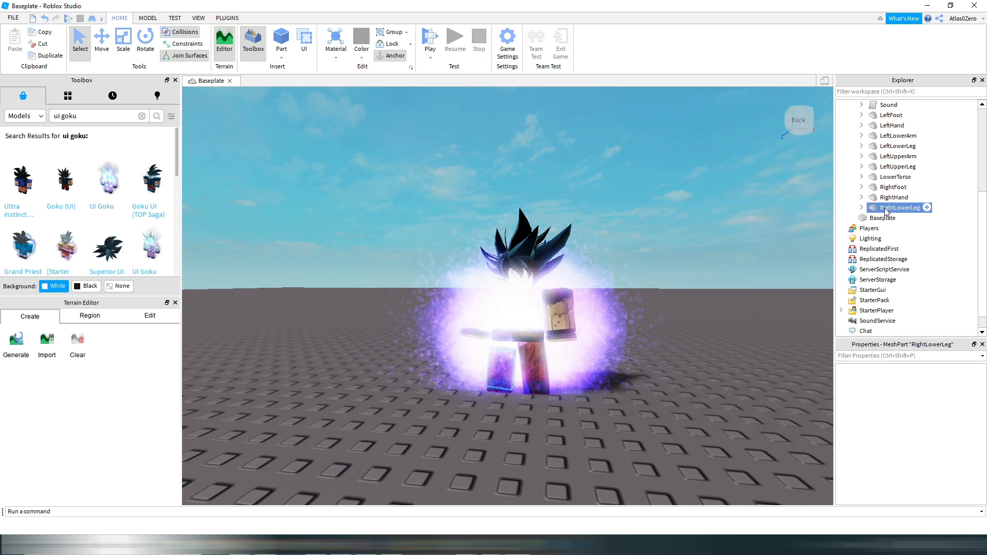
{"action": "key", "text": "Delete"}
Delete the RightHand, RightFoot and LowerTorso parts from the Goku model.
{"action": "left_click", "coordinate": [884, 197]}
{"action": "key", "text": "Delete"}
{"action": "left_click", "coordinate": [883, 188]}
{"action": "left_click", "coordinate": [884, 177]}
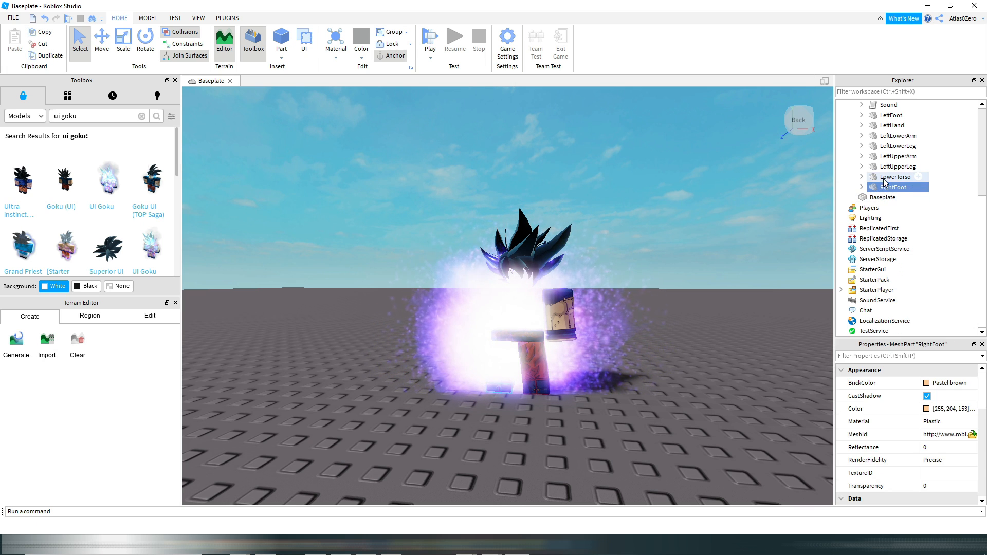
{"action": "key", "text": "Delete"}
{"action": "left_click", "coordinate": [884, 188]}
{"action": "key", "text": "Delete"}
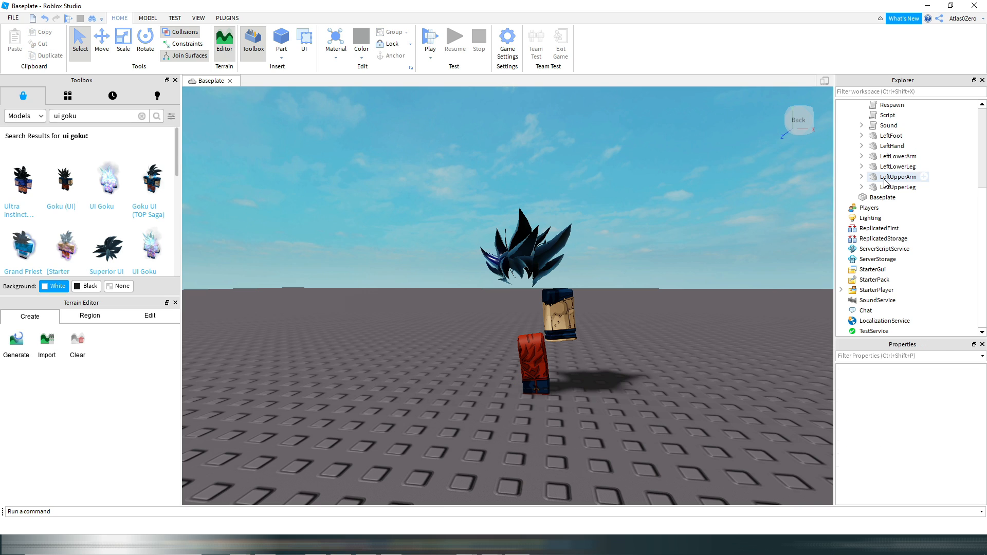
Delete all left-side limb parts of the Goku model: upper and lower arm, hand, upper and lower leg, and foot.
{"action": "left_click", "coordinate": [885, 177]}
{"action": "key", "text": "Delete"}
{"action": "left_click", "coordinate": [886, 178]}
{"action": "key", "text": "Delete"}
{"action": "left_click", "coordinate": [886, 178]}
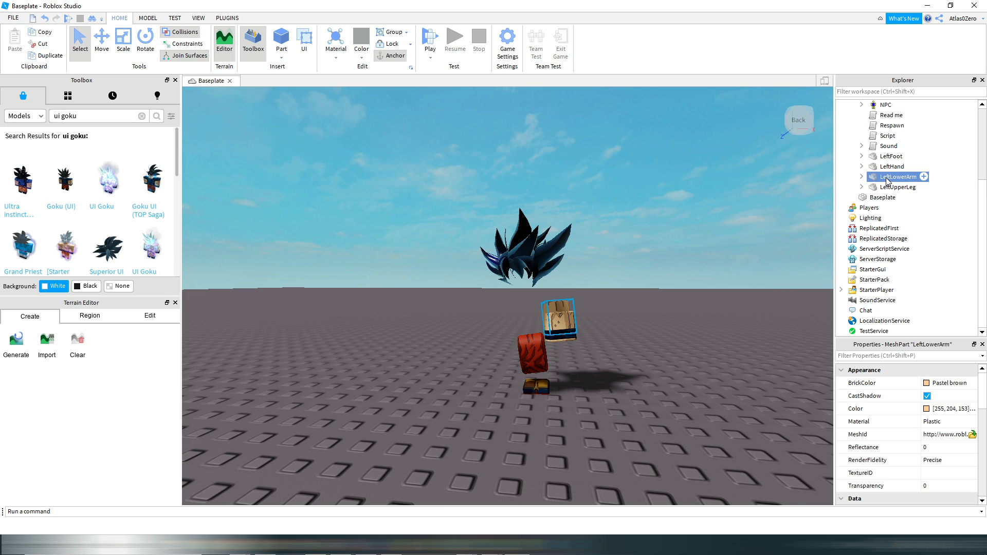
{"action": "key", "text": "Delete"}
{"action": "left_click", "coordinate": [886, 178]}
{"action": "key", "text": "Delete"}
{"action": "left_click", "coordinate": [886, 188]}
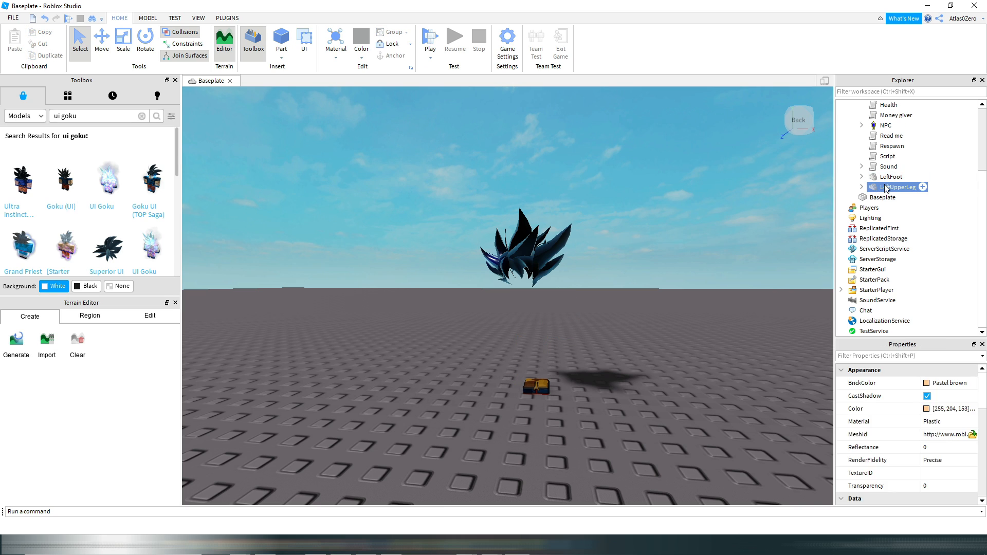
{"action": "key", "text": "Delete"}
{"action": "left_click", "coordinate": [886, 188]}
{"action": "key", "text": "Delete"}
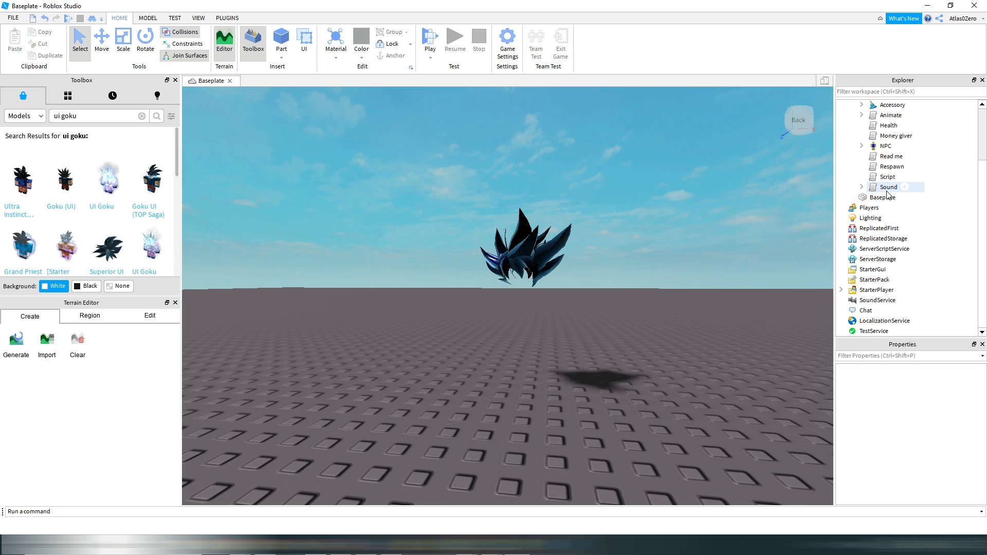
Delete the Sound, Script, Respawn and Read me scripts from the Goku model.
{"action": "left_click", "coordinate": [886, 188]}
{"action": "key", "text": "Delete"}
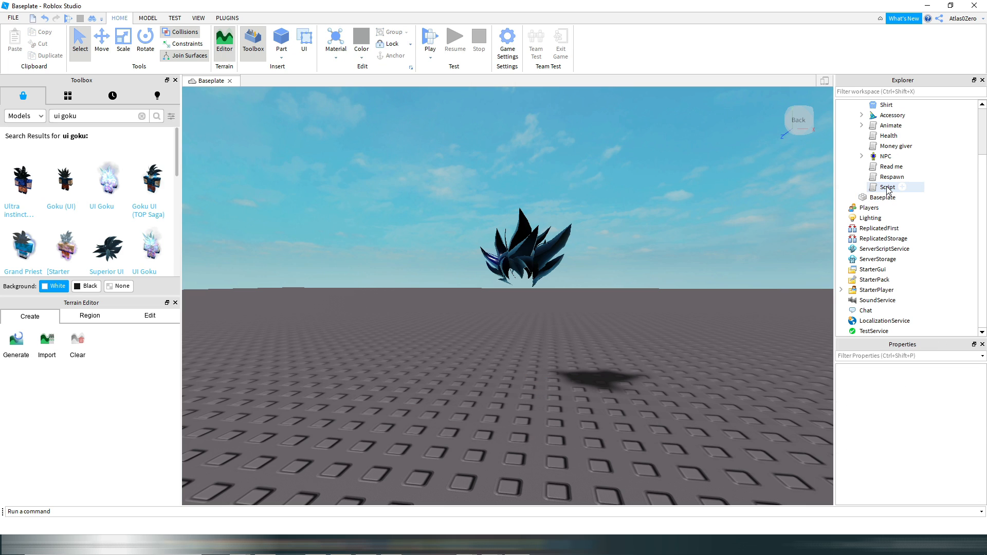
{"action": "left_click", "coordinate": [888, 188]}
{"action": "key", "text": "Delete"}
{"action": "left_click", "coordinate": [889, 188]}
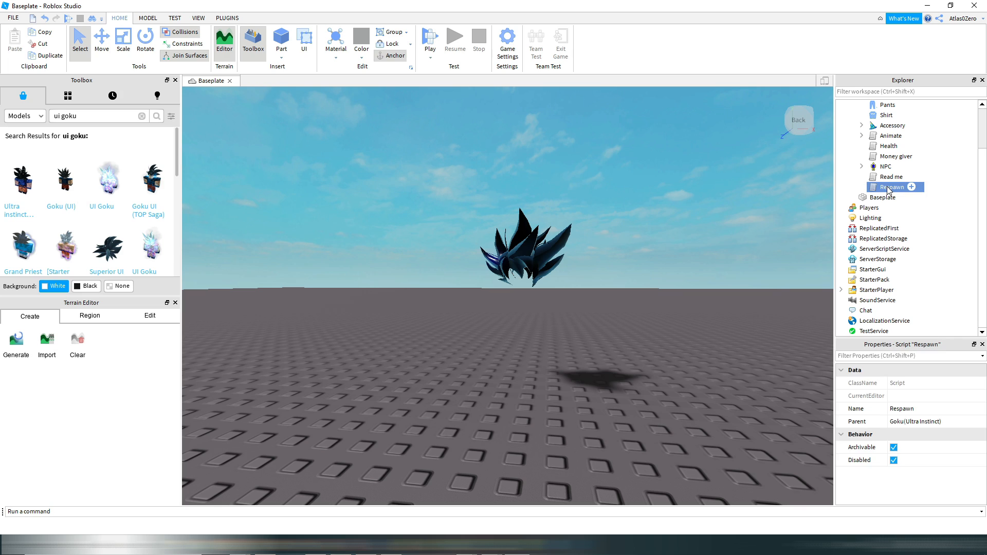
{"action": "key", "text": "Delete"}
{"action": "left_click", "coordinate": [888, 188]}
{"action": "key", "text": "Delete"}
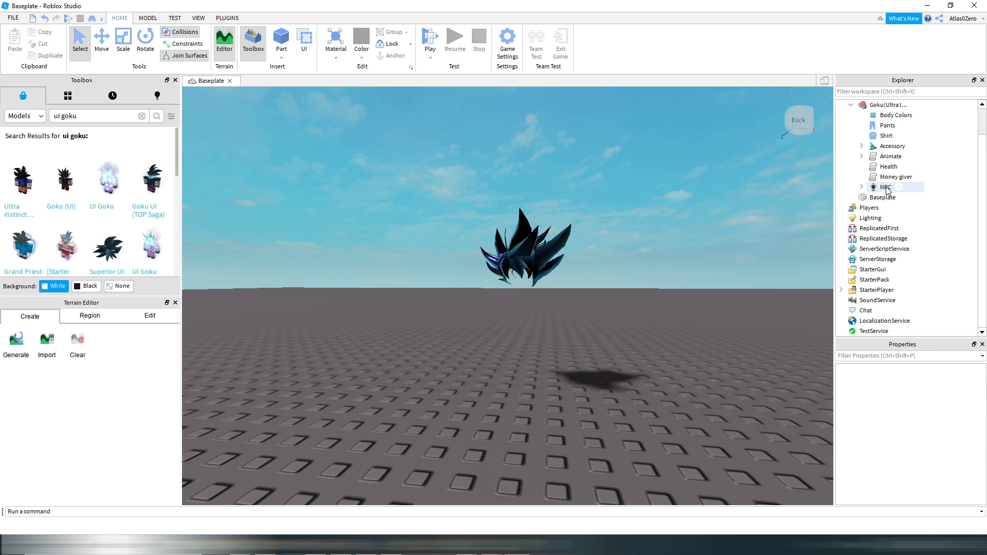
Delete the NPC humanoid and the Money giver, Health and Animate scripts from the Goku model.
{"action": "left_click", "coordinate": [885, 188]}
{"action": "key", "text": "Delete"}
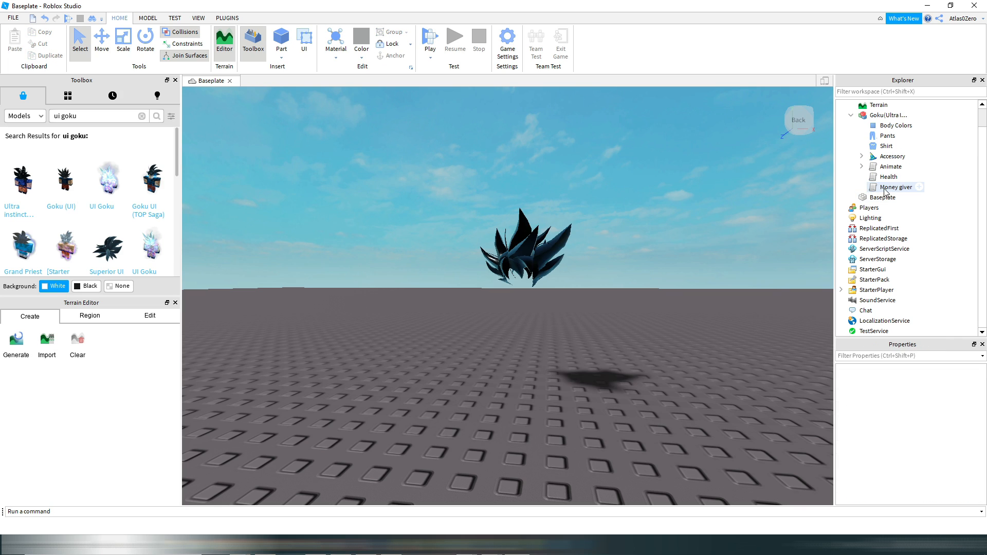
{"action": "left_click", "coordinate": [885, 188]}
{"action": "key", "text": "Delete"}
{"action": "left_click", "coordinate": [886, 189]}
{"action": "key", "text": "Delete"}
{"action": "left_click", "coordinate": [885, 188]}
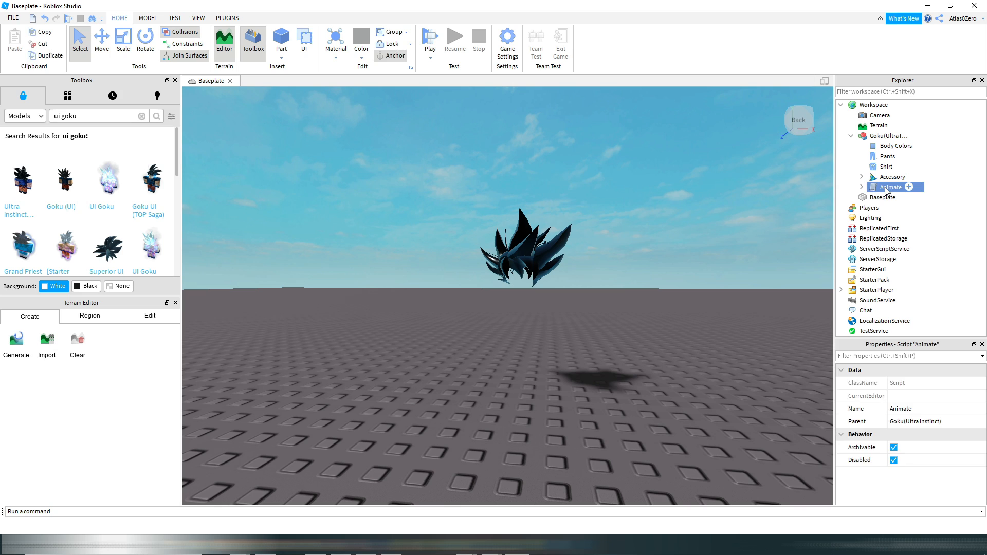
{"action": "key", "text": "Delete"}
Expand the Goku model's Accessory and select its Handle mesh part.
{"action": "left_click", "coordinate": [862, 176]}
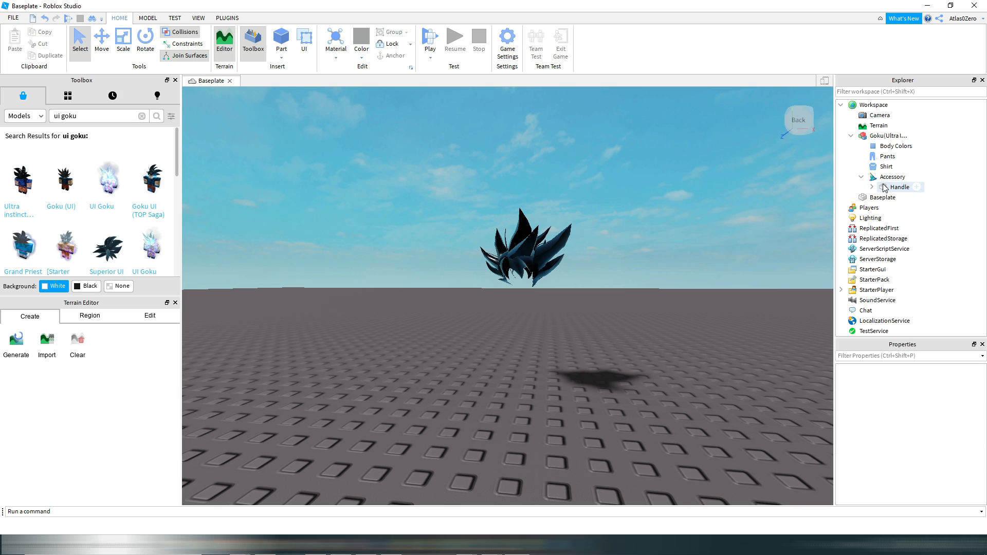
{"action": "double_click", "coordinate": [890, 188]}
{"action": "left_click", "coordinate": [893, 188]}
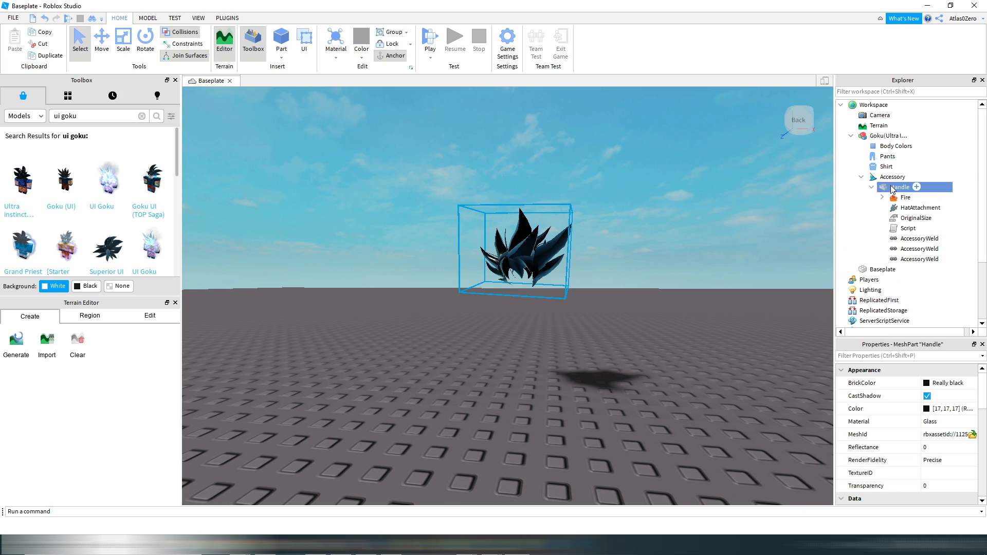
Delete the Accessory's Handle mesh part and undo the deletion.
{"action": "key", "text": "Delete"}
{"action": "key", "text": "ctrl+z"}
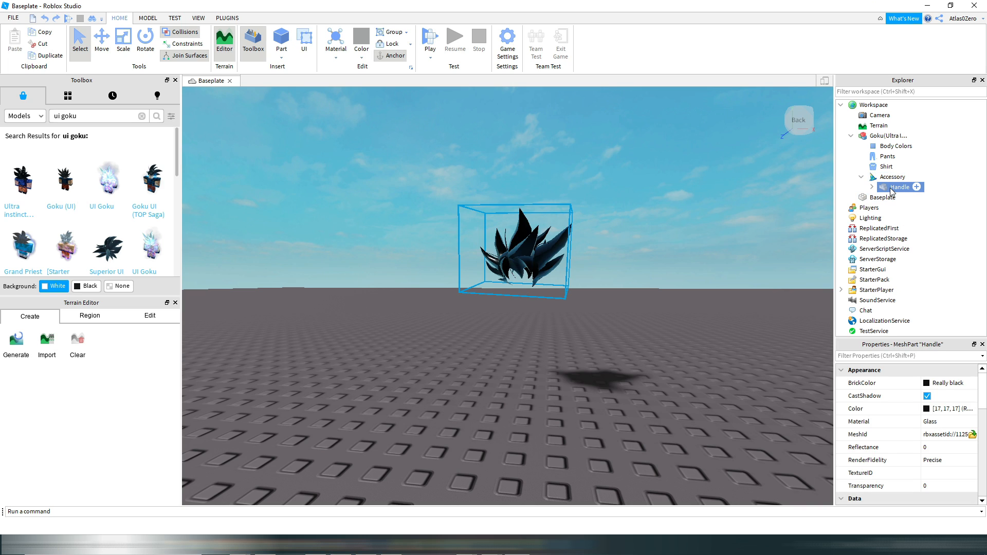
Export the Accessory's Handle hair mesh as an OBJ file named "ui goku hair".
{"action": "right_click", "coordinate": [892, 189]}
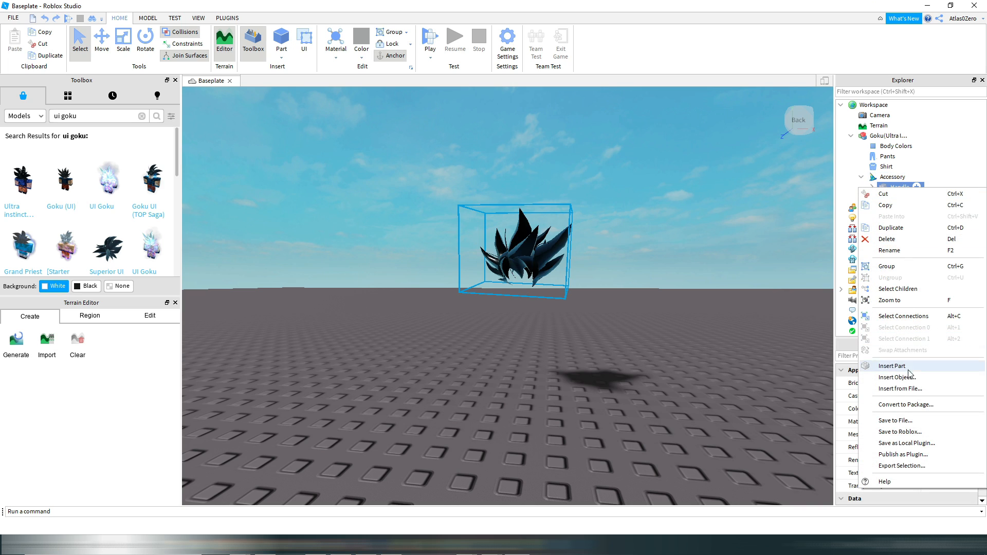
{"action": "left_click", "coordinate": [920, 470]}
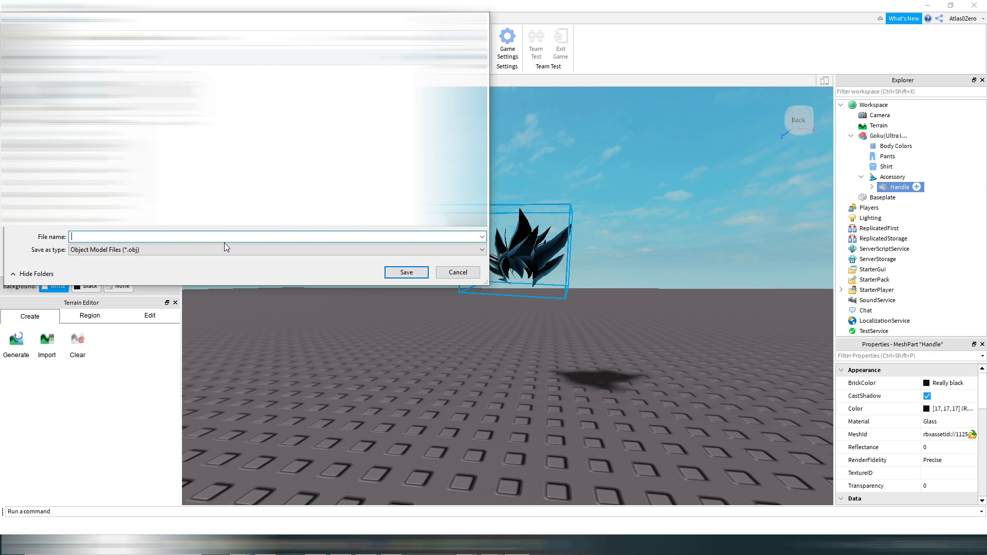
{"action": "type", "text": "ui goku"}
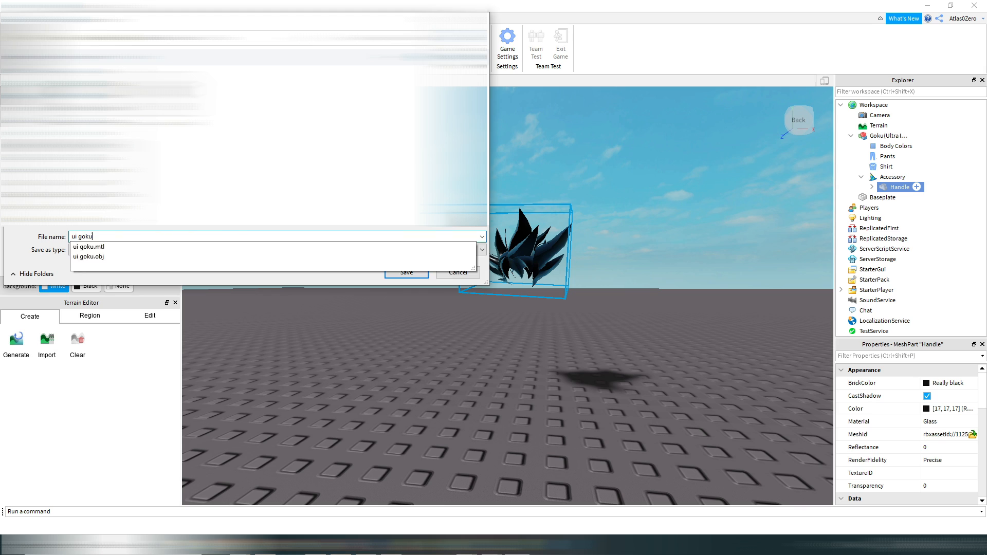
{"action": "type", "text": " hair"}
{"action": "key", "text": "Return"}
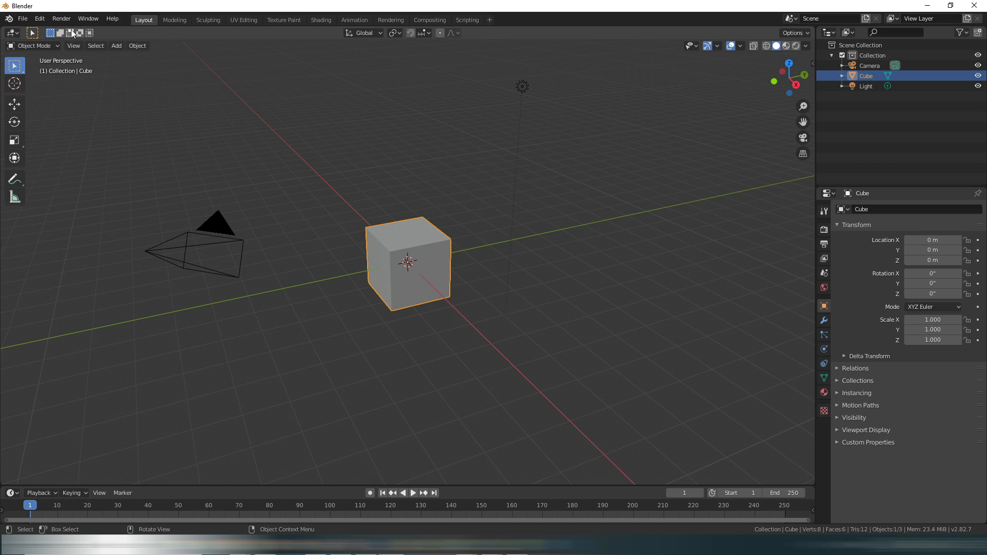
Switch to Blender and open the recent file AlexGFX Nexus rig V2.0.blend.
{"action": "left_click", "coordinate": [28, 21]}
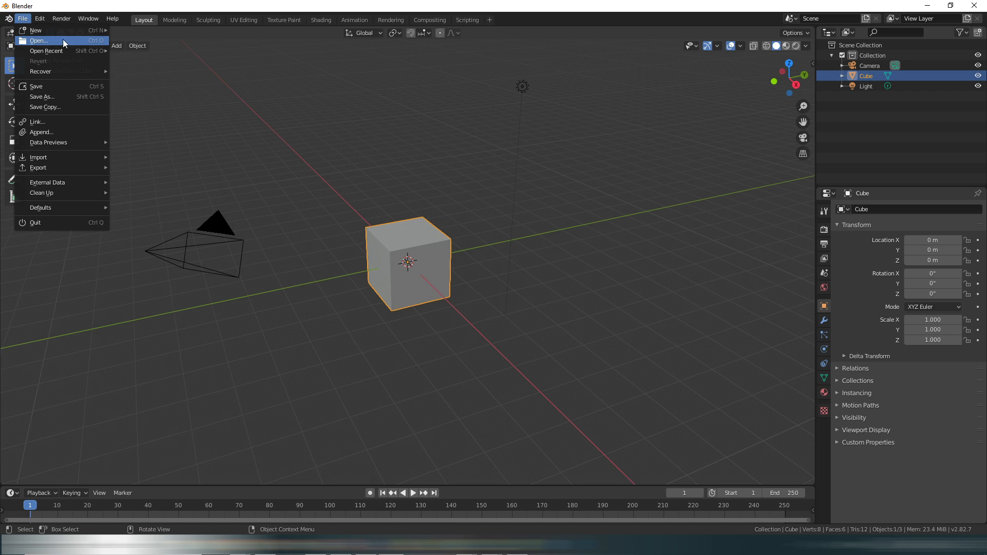
{"action": "mouse_move", "coordinate": [79, 48]}
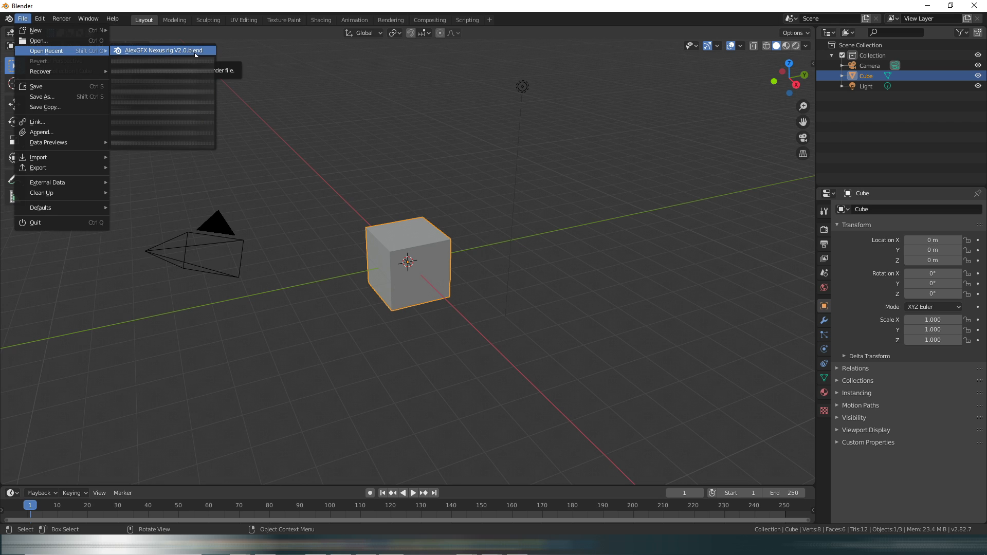
{"action": "left_click", "coordinate": [194, 52]}
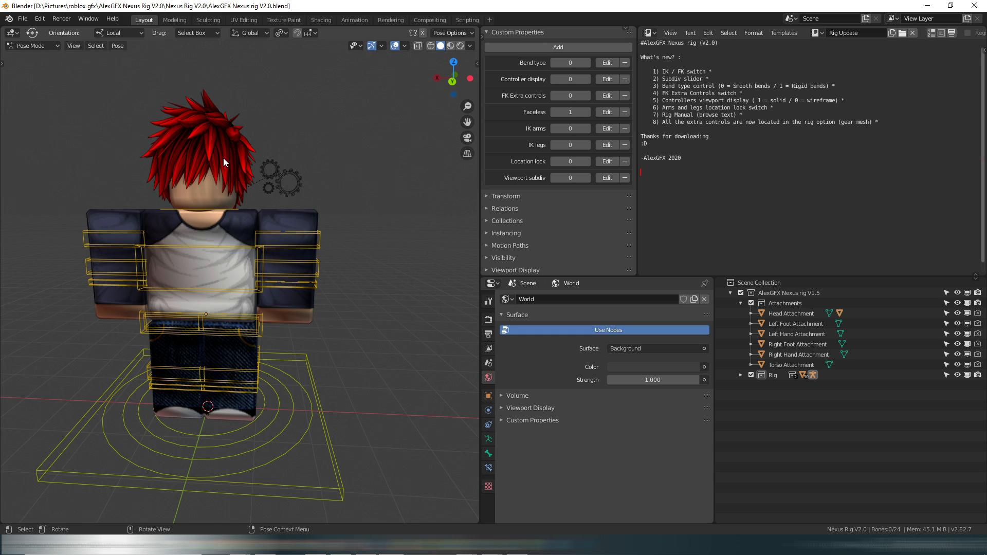
Change from Pose Mode to Object Mode and delete the rig's red hair object.
{"action": "left_click", "coordinate": [54, 44]}
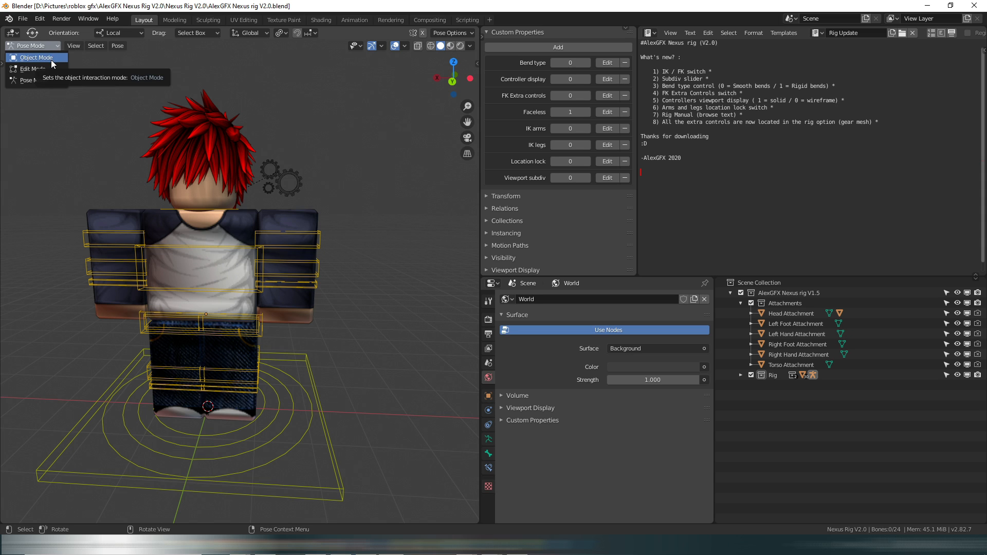
{"action": "left_click", "coordinate": [51, 61]}
{"action": "left_click", "coordinate": [228, 150]}
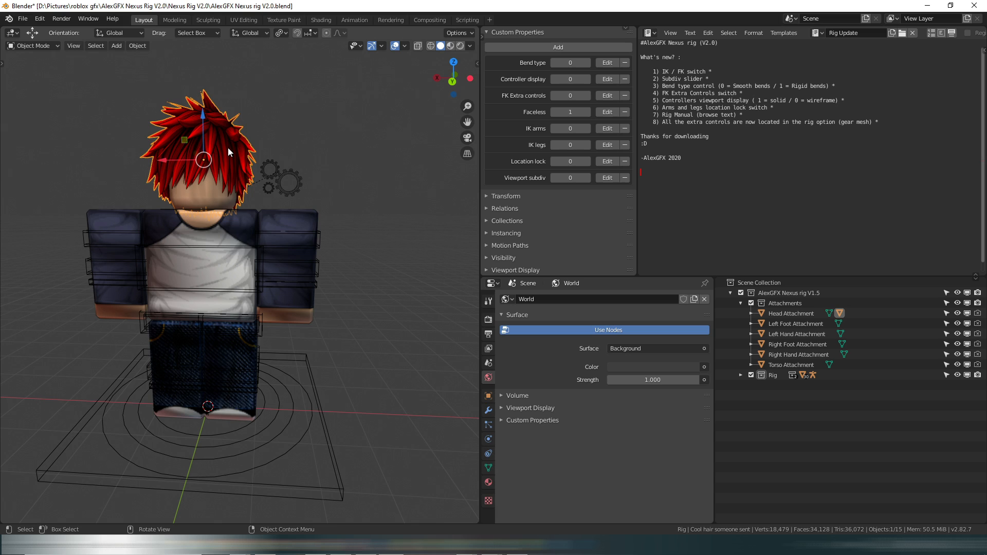
{"action": "key", "text": "Delete"}
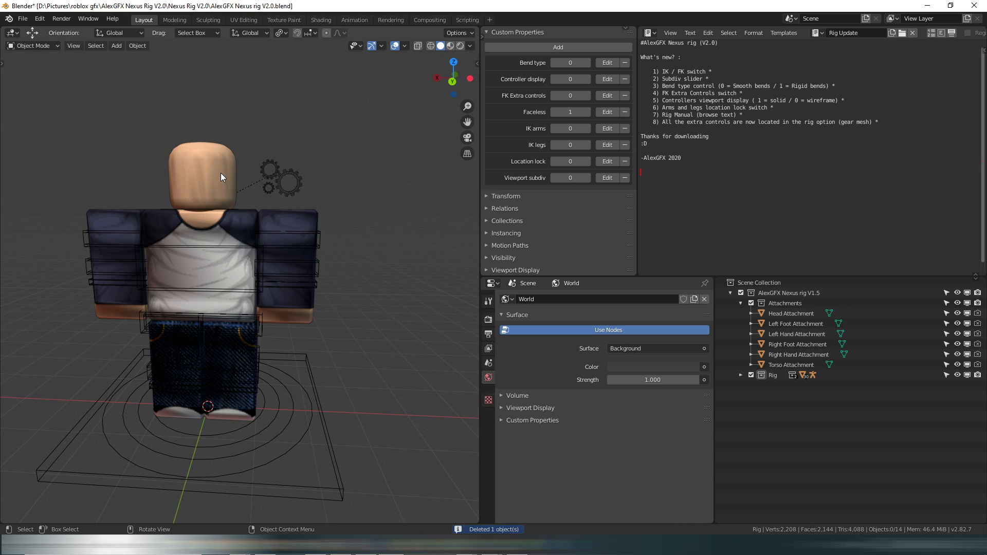
Replace the base color image of the head's Rig Texture material with GokuUltraInstinct1Tex.png.
{"action": "left_click", "coordinate": [222, 174]}
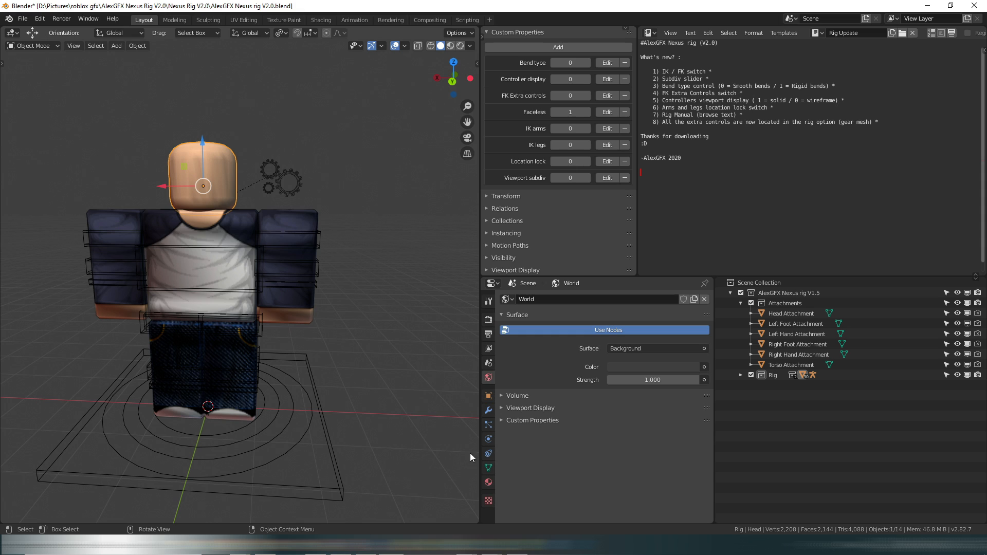
{"action": "left_click", "coordinate": [488, 482]}
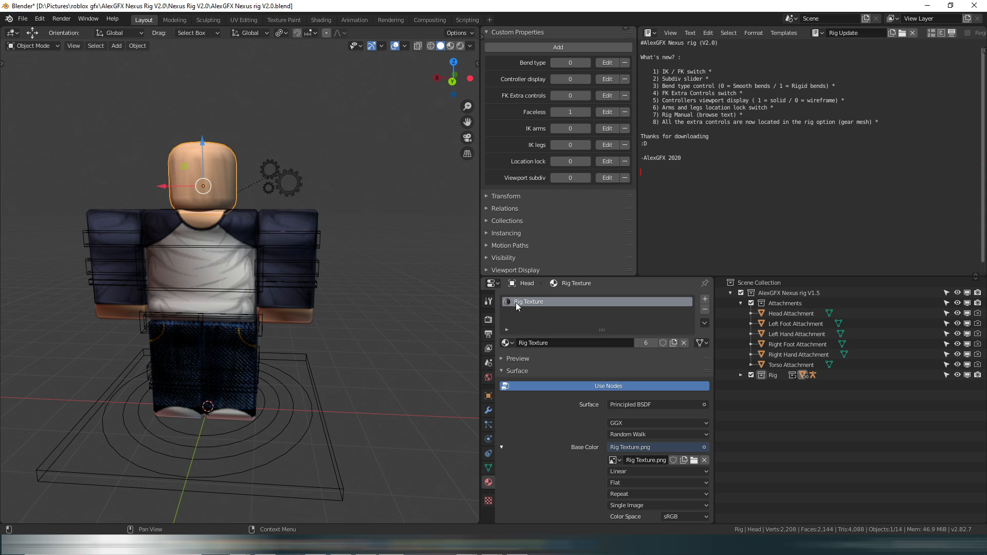
{"action": "left_click", "coordinate": [694, 461]}
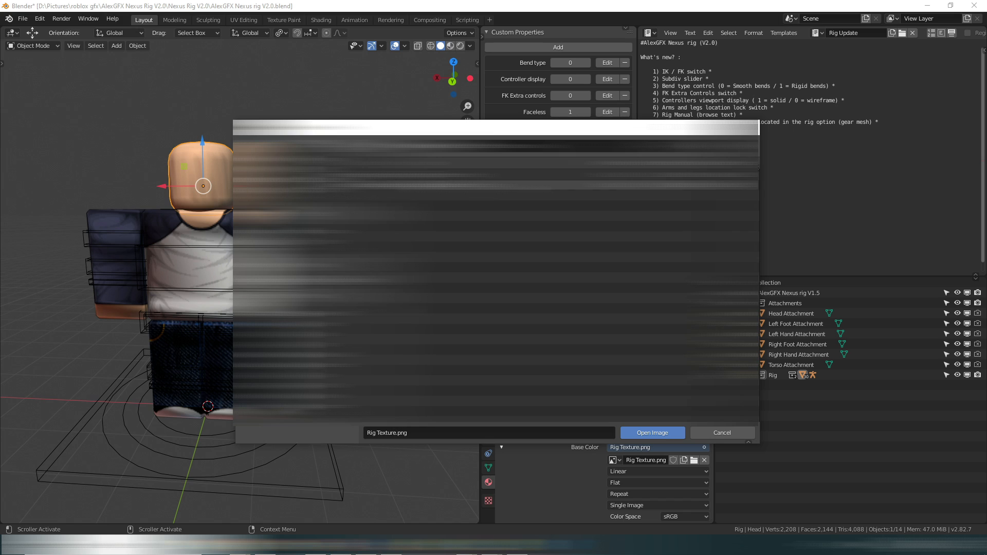
{"action": "left_click", "coordinate": [514, 185]}
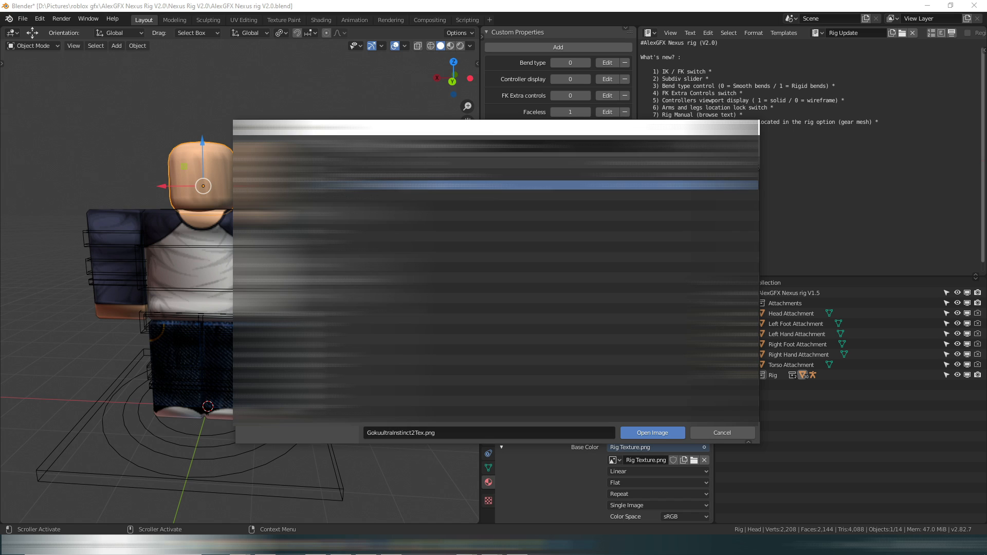
{"action": "left_click", "coordinate": [670, 433]}
{"action": "right_click", "coordinate": [417, 368]}
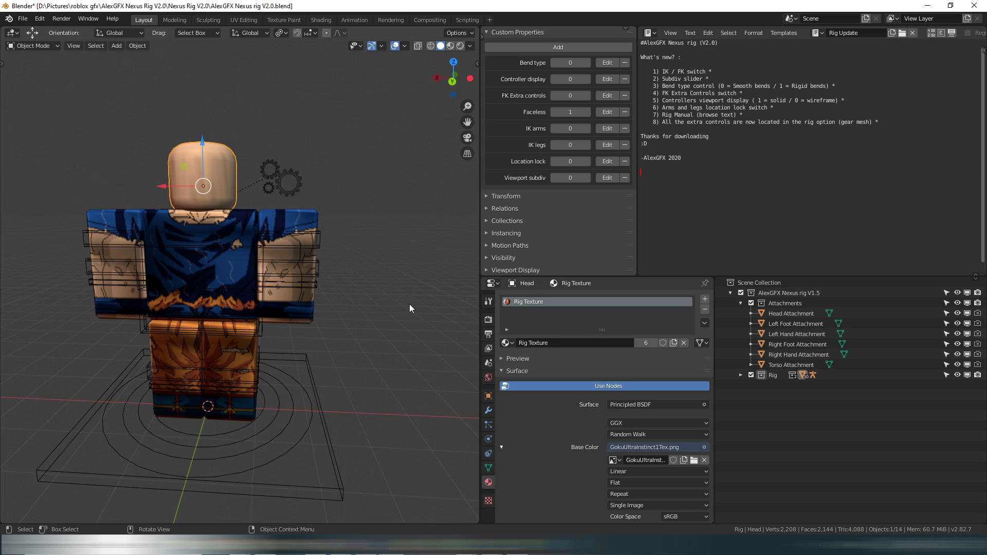
Import ui goku hair.obj as a Wavefront model with Split by Group enabled in the geometry options.
{"action": "left_click", "coordinate": [23, 20]}
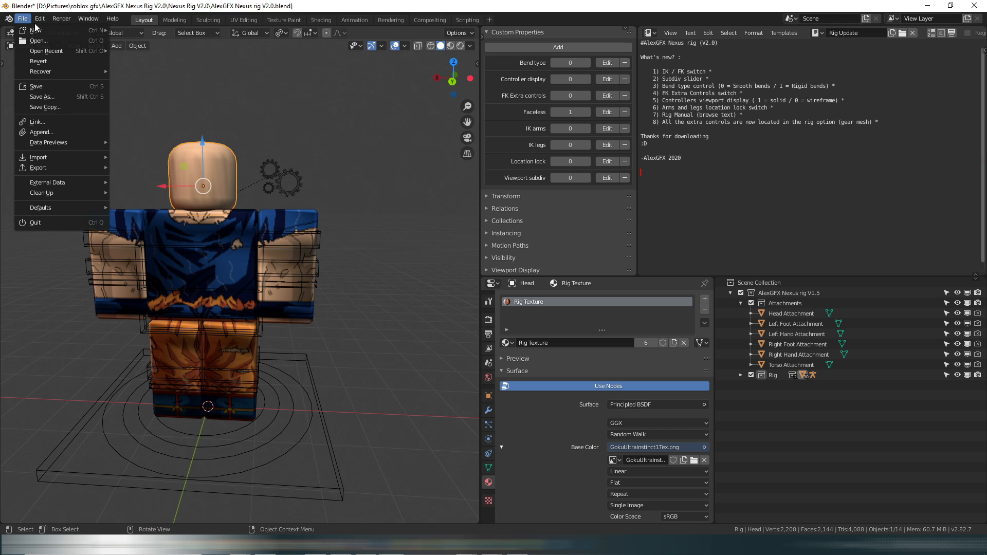
{"action": "mouse_move", "coordinate": [69, 161]}
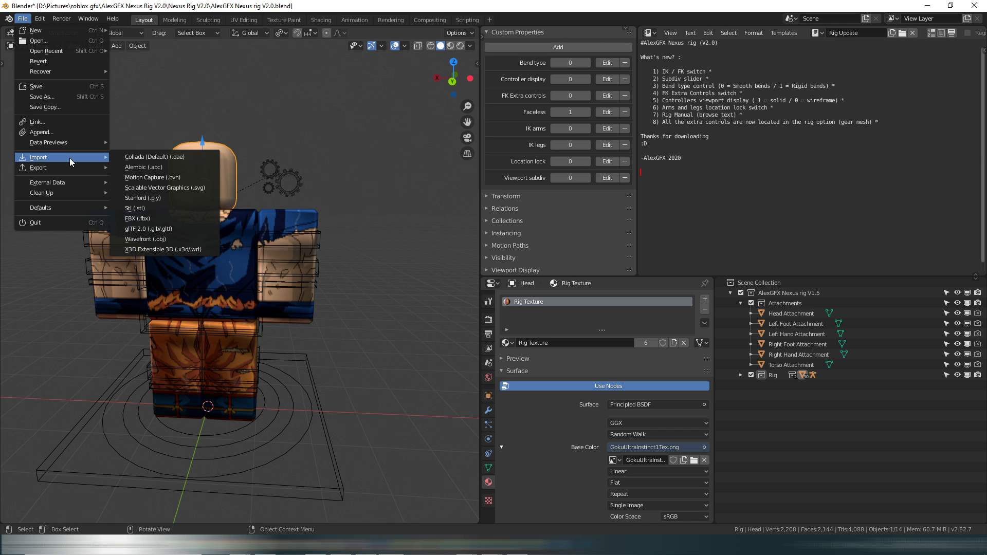
{"action": "left_click", "coordinate": [175, 236]}
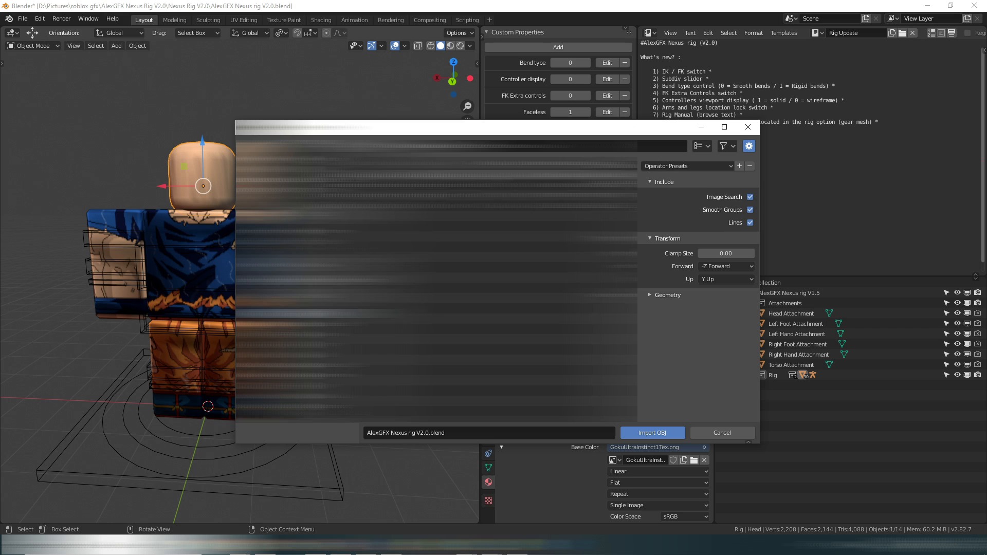
{"action": "left_click", "coordinate": [411, 175]}
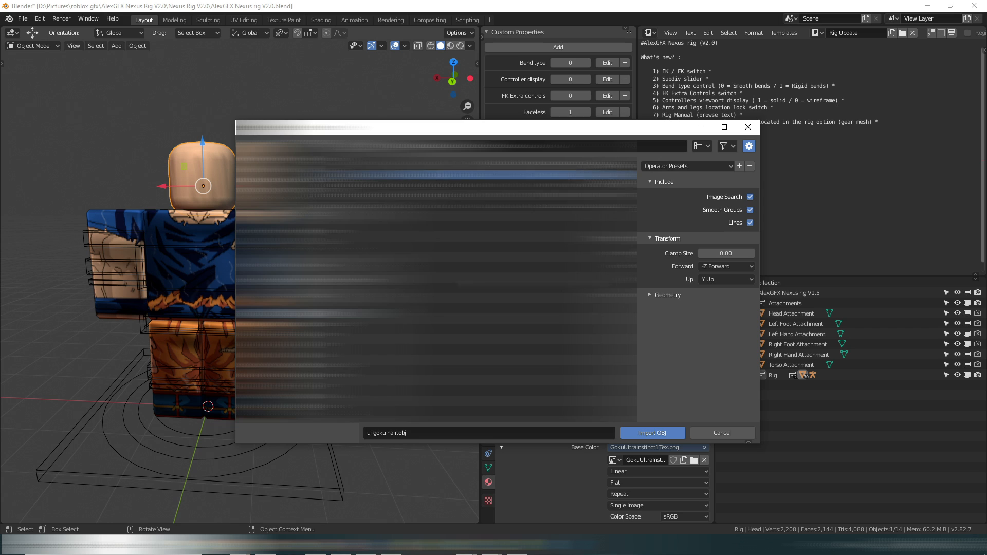
{"action": "left_click", "coordinate": [650, 295]}
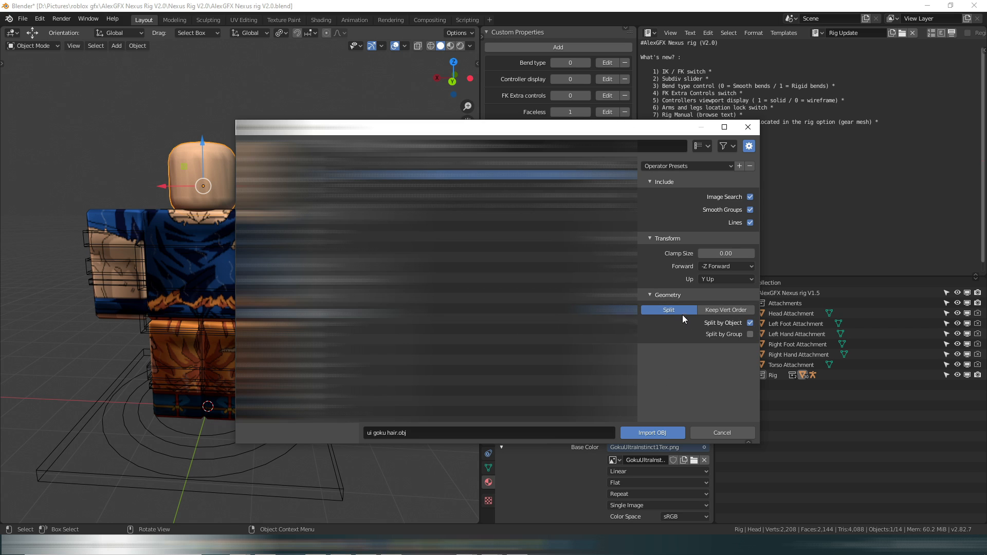
{"action": "left_click", "coordinate": [750, 334]}
{"action": "left_click", "coordinate": [652, 433]}
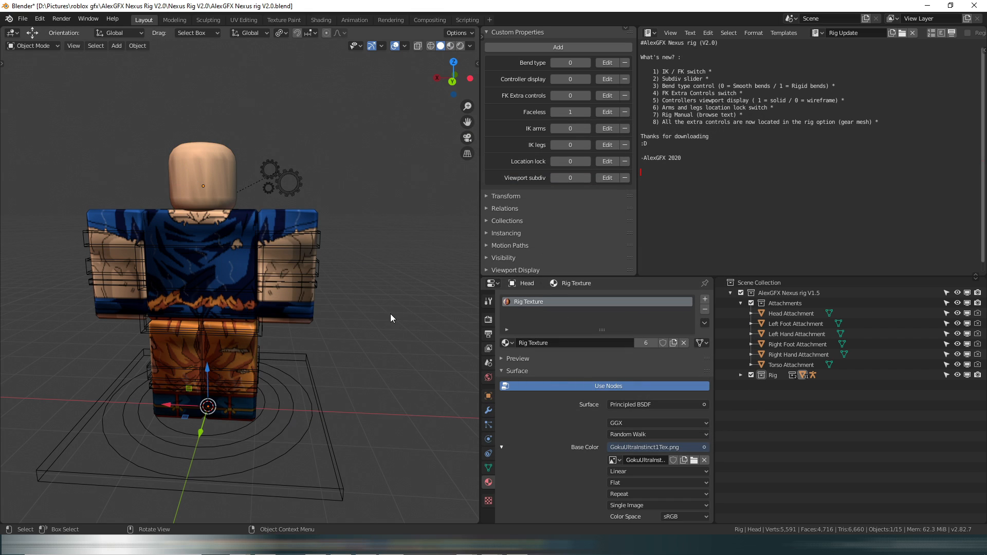
Select the imported Handle1 hair in the Rig collection, set its geometry to origin and raise it along Z to the rig's head.
{"action": "left_click", "coordinate": [740, 375]}
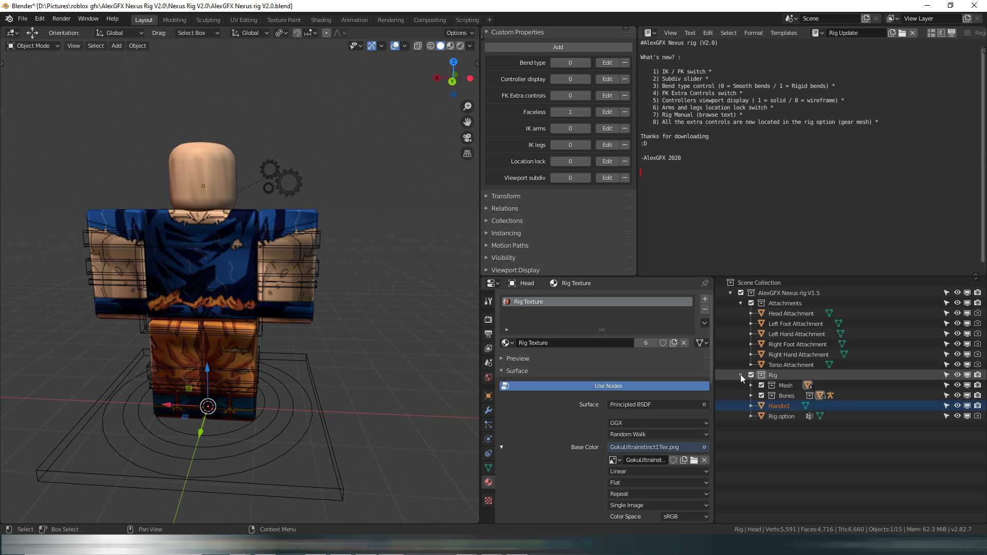
{"action": "left_click", "coordinate": [785, 406]}
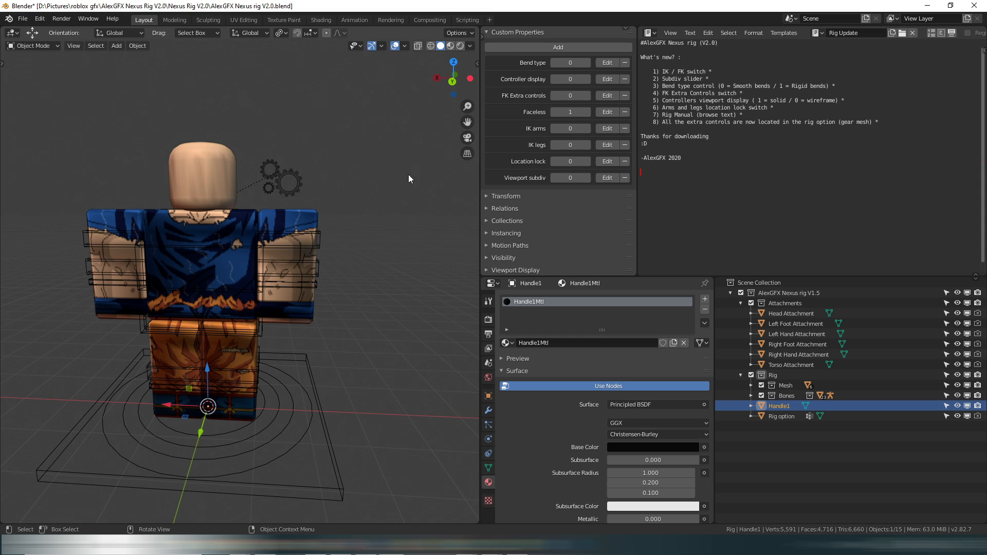
{"action": "right_click", "coordinate": [387, 193]}
{"action": "mouse_move", "coordinate": [389, 223]}
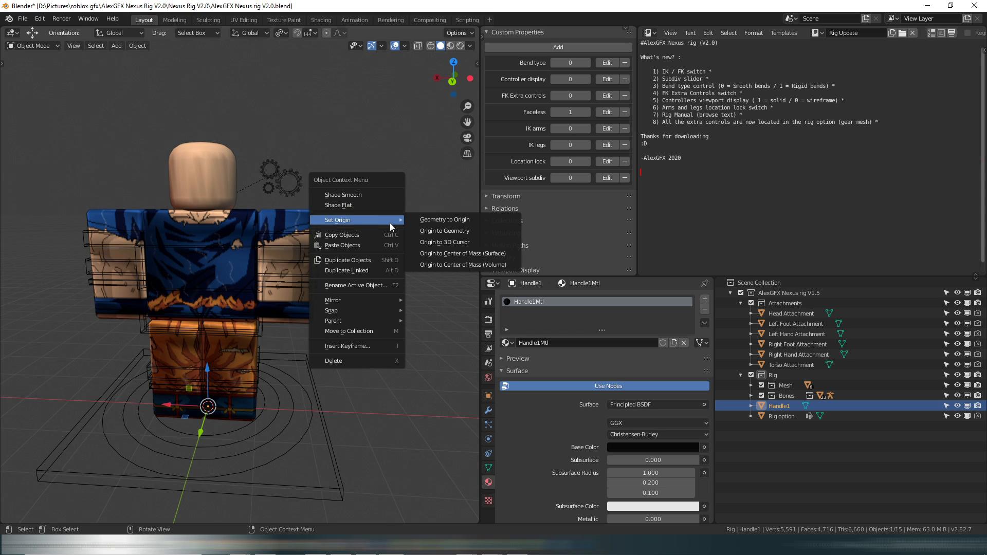
{"action": "left_click", "coordinate": [421, 220]}
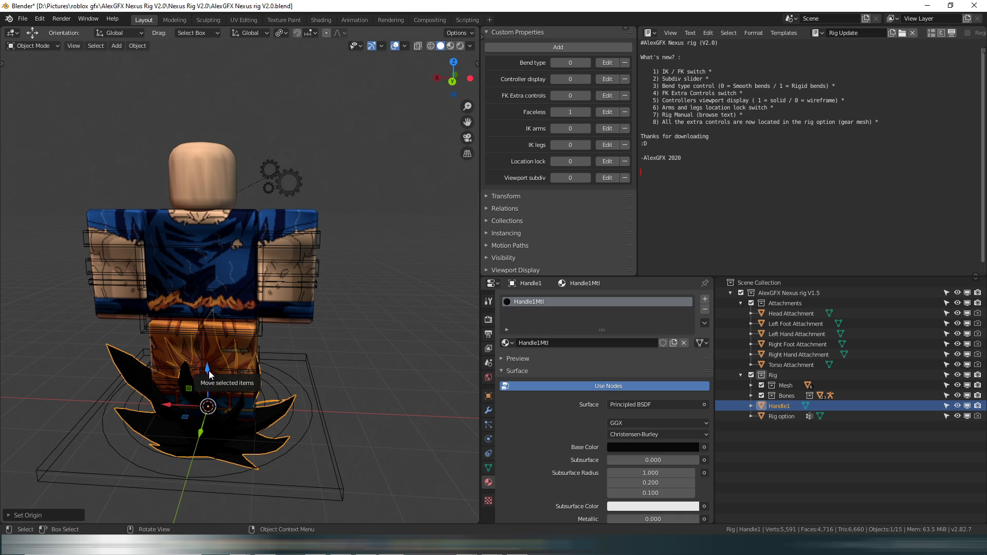
{"action": "left_click_drag", "start_coordinate": [209, 372], "coordinate": [216, 107]}
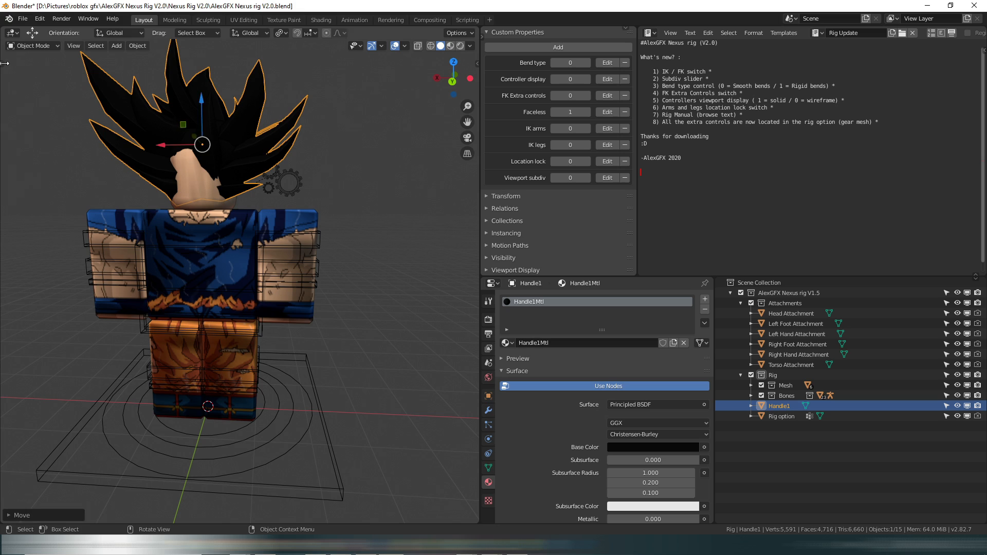
Rotate the hair about 180° around its local Y axis so it faces the rig's front.
{"action": "left_click_drag", "start_coordinate": [4, 62], "coordinate": [20, 64]}
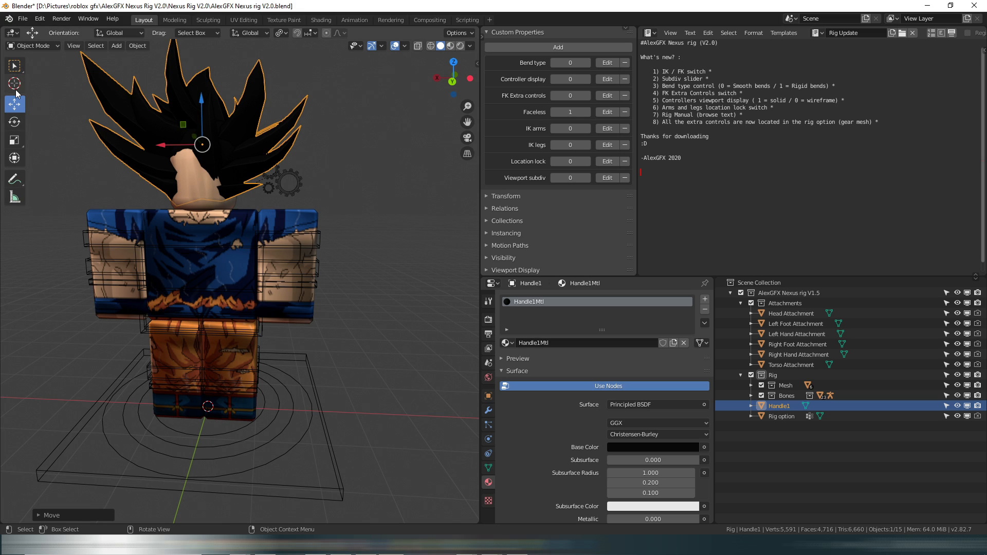
{"action": "left_click", "coordinate": [14, 123]}
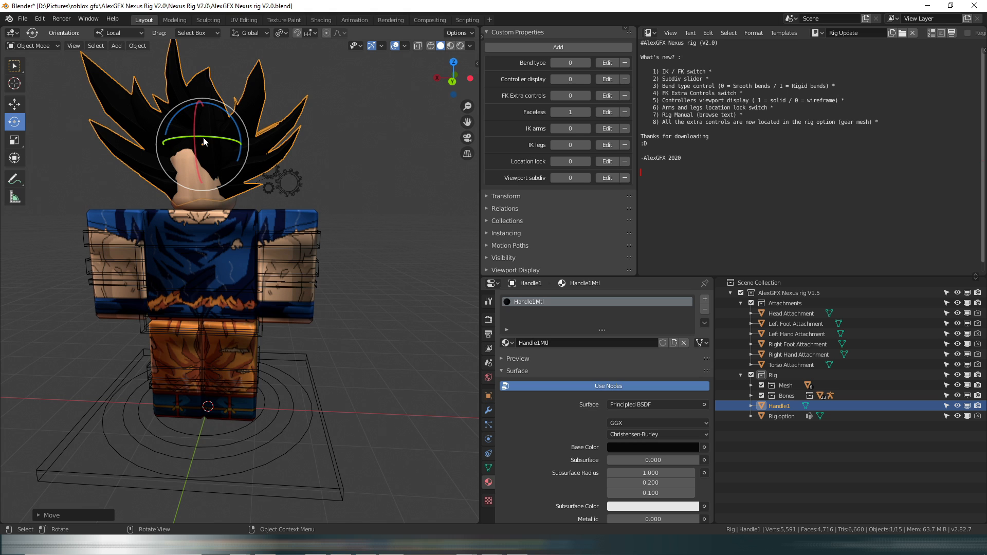
{"action": "key", "text": "r"}
{"action": "key", "text": "y"}
{"action": "key", "text": "y"}
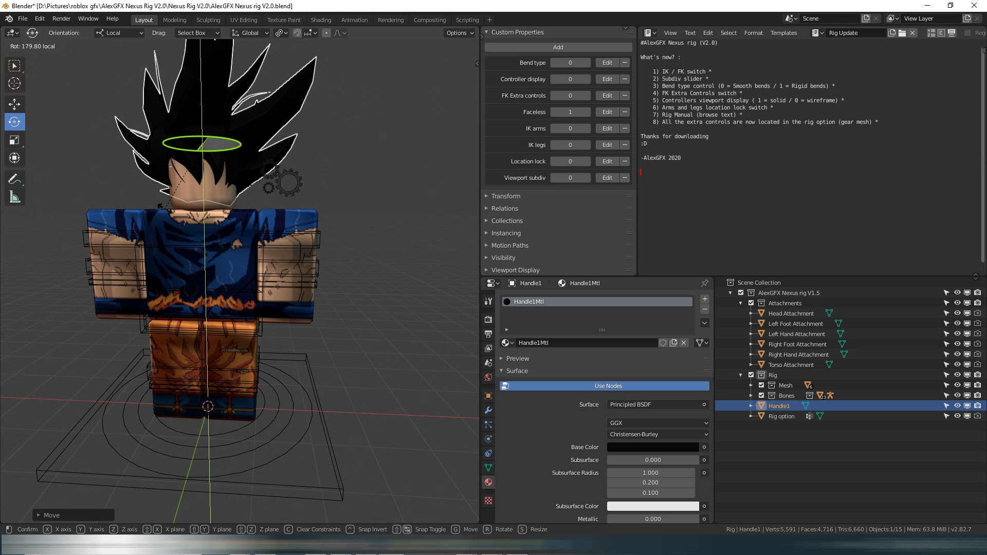
{"action": "left_click", "coordinate": [161, 206]}
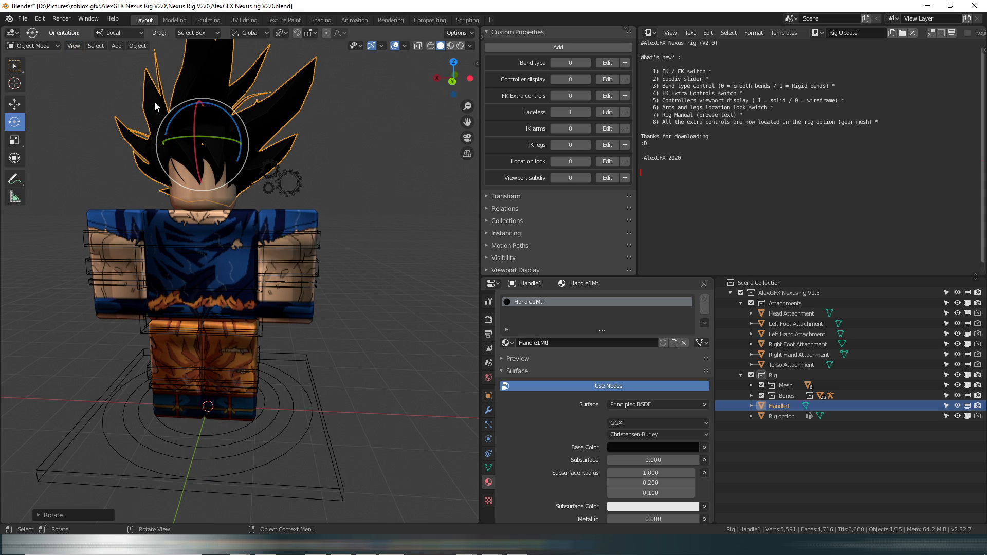
Lower the hair along the global Z axis onto the rig's head and fine-tune its height.
{"action": "left_click", "coordinate": [15, 104]}
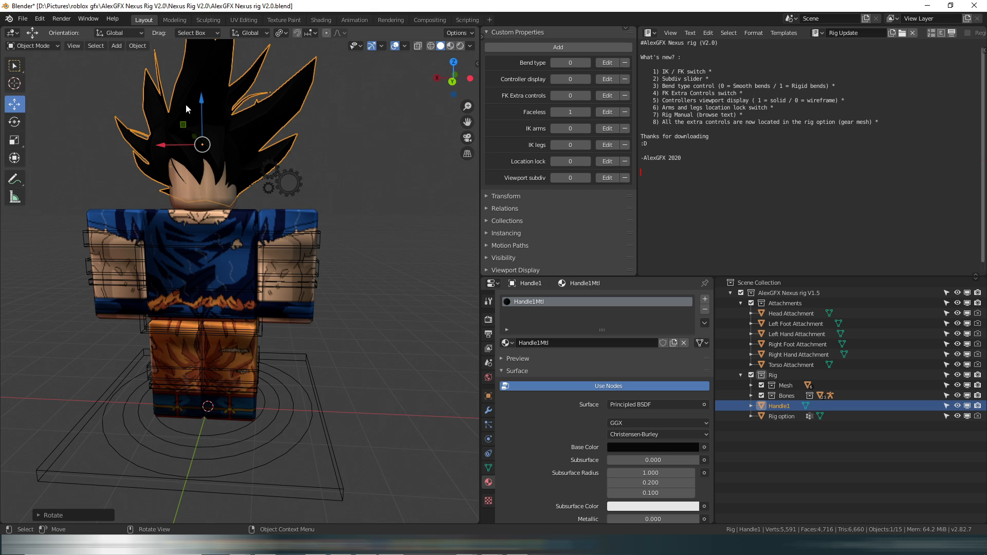
{"action": "left_click_drag", "start_coordinate": [202, 106], "coordinate": [203, 152]}
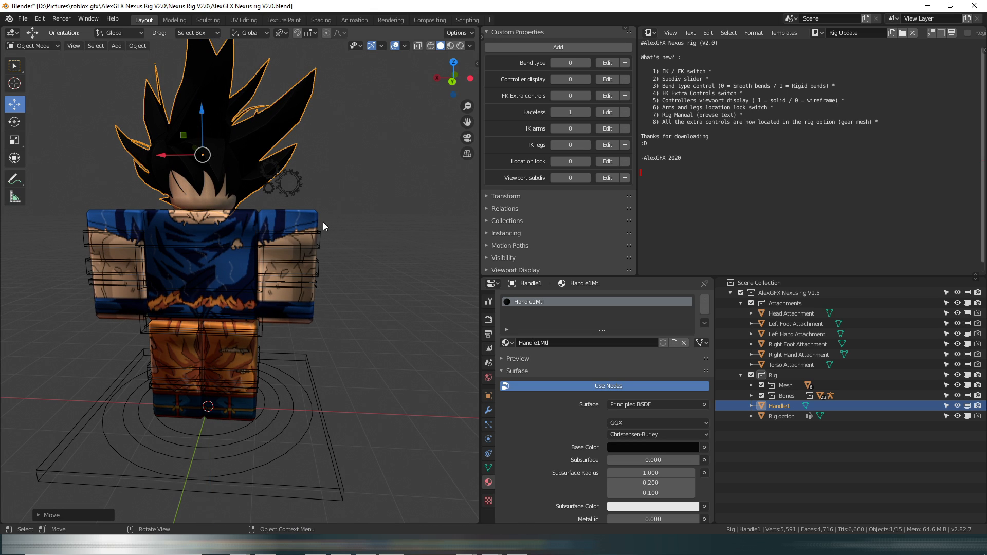
{"action": "key", "text": "shift+grave"}
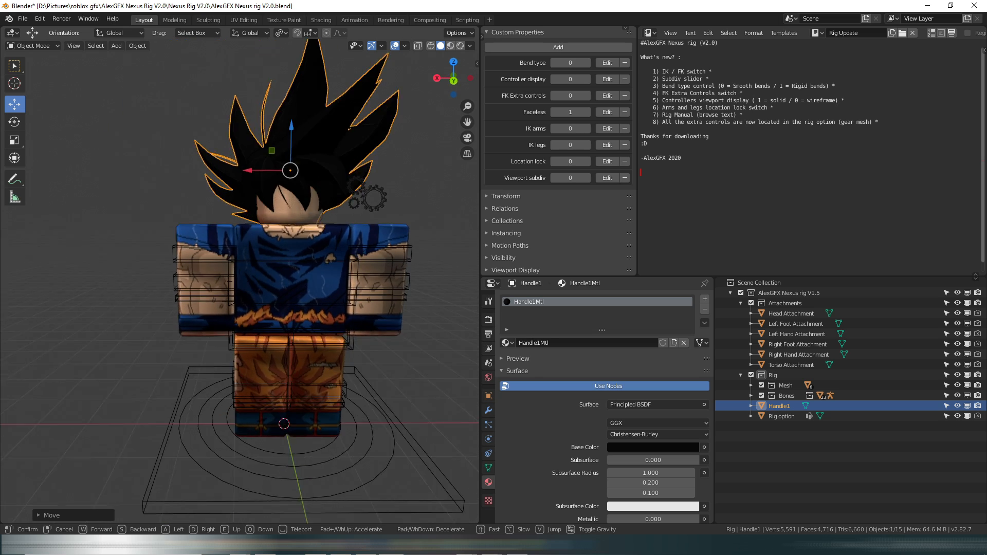
{"action": "key", "text": "s"}
{"action": "key", "text": "d"}
{"action": "key", "text": "w"}
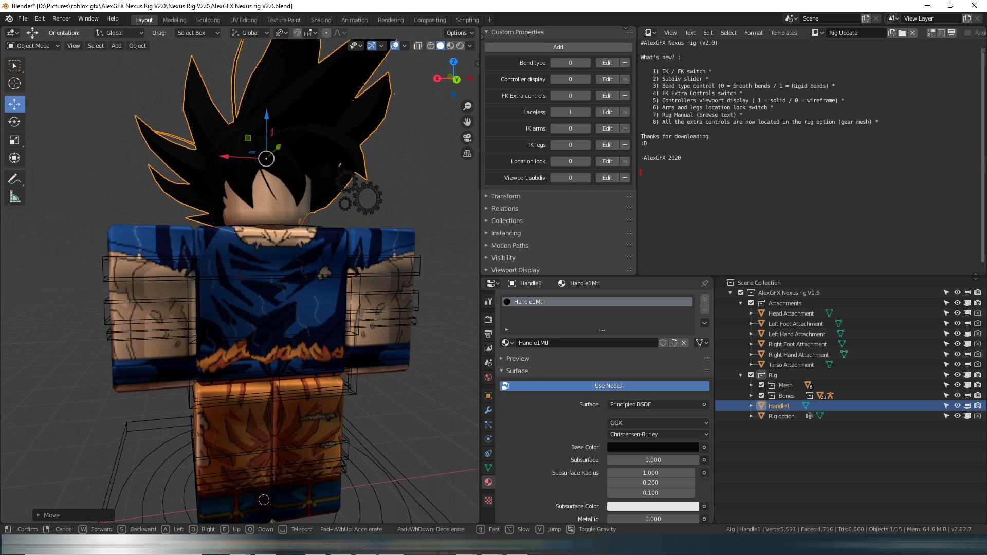
{"action": "left_click", "coordinate": [239, 282]}
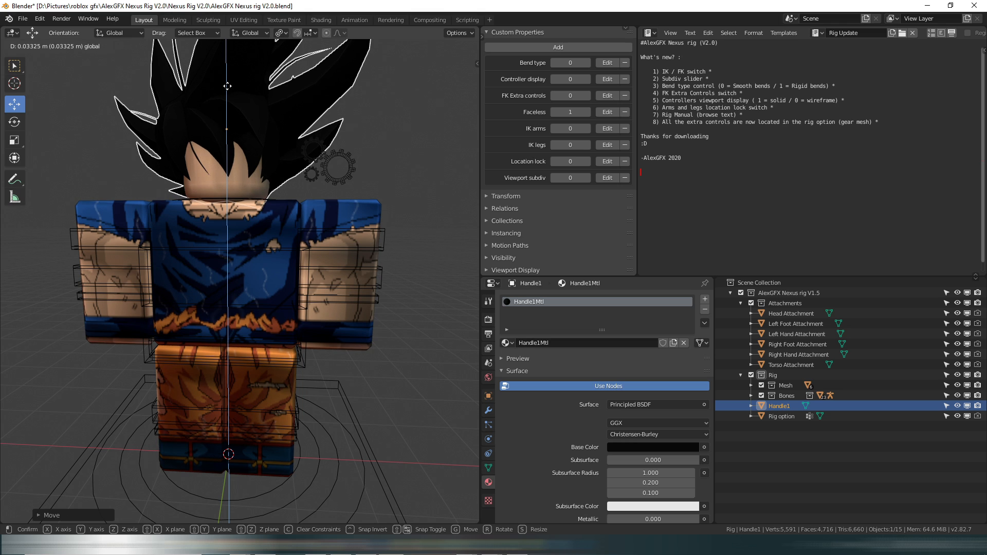
Shift the Handle1 hair slightly backward along Y so it lines up with the head in side view.
{"action": "key", "text": "shift+grave"}
{"action": "key", "text": "a"}
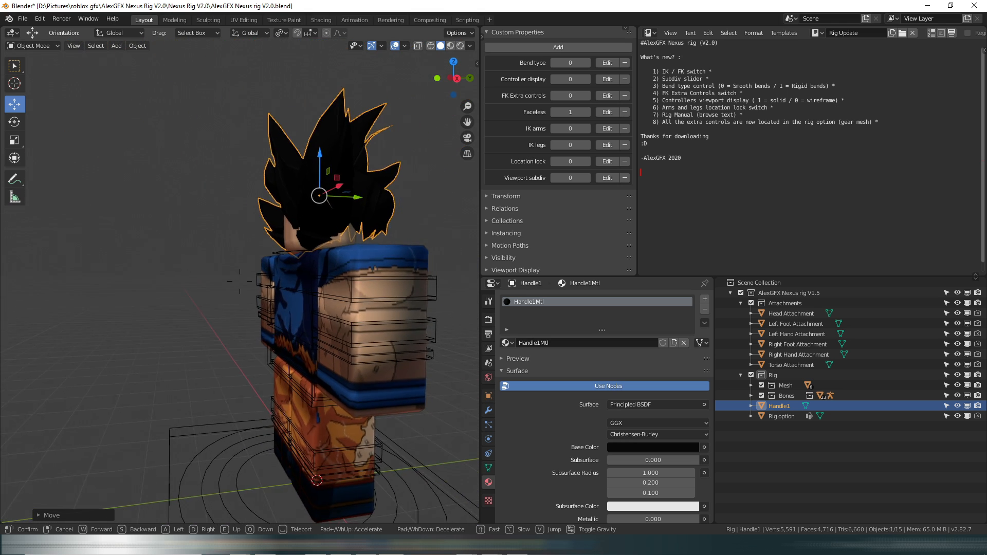
{"action": "key", "text": "d"}
{"action": "left_click", "coordinate": [240, 282]}
{"action": "key", "text": "a"}
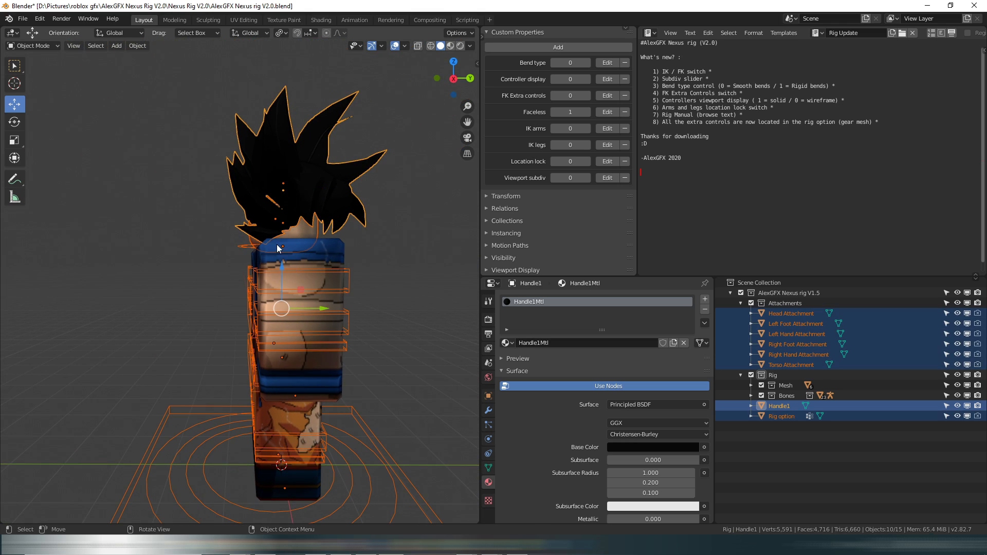
{"action": "left_click", "coordinate": [171, 182]}
{"action": "key", "text": "shift+grave"}
{"action": "left_click", "coordinate": [239, 282]}
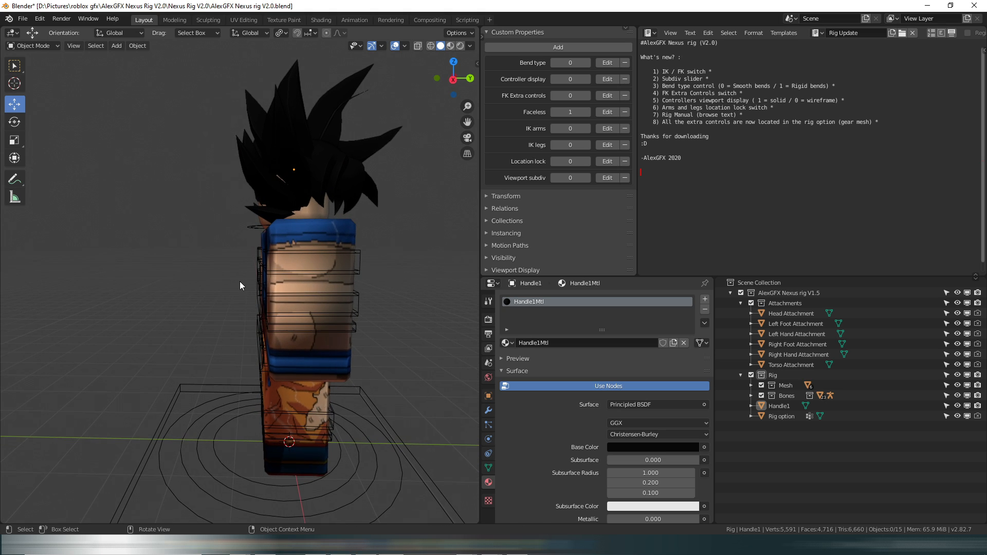
{"action": "left_click", "coordinate": [301, 154]}
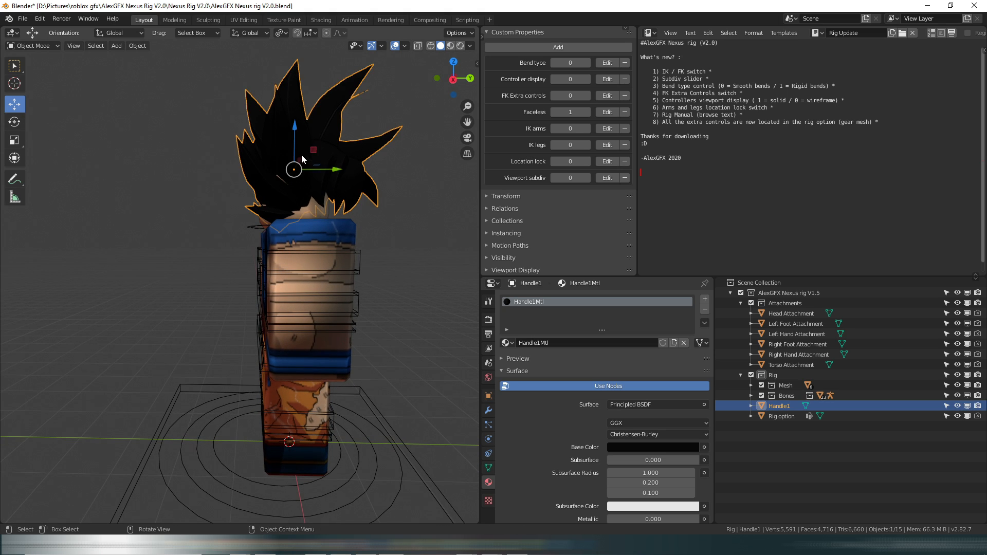
{"action": "left_click_drag", "start_coordinate": [335, 174], "coordinate": [324, 176]}
Adjust the hair along Y from behind so it covers the back of the head.
{"action": "key", "text": "shift+grave"}
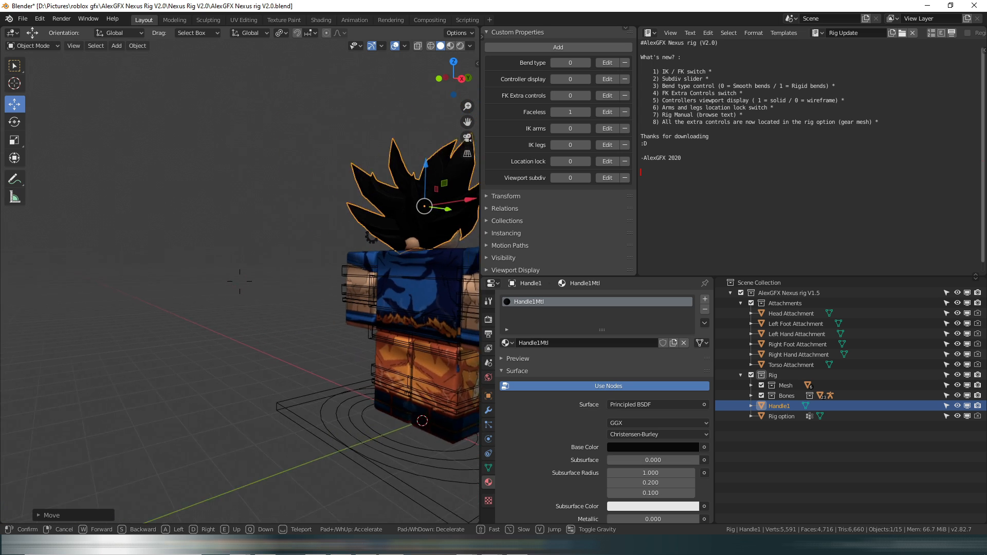
{"action": "key", "text": "w"}
{"action": "left_click", "coordinate": [239, 282]}
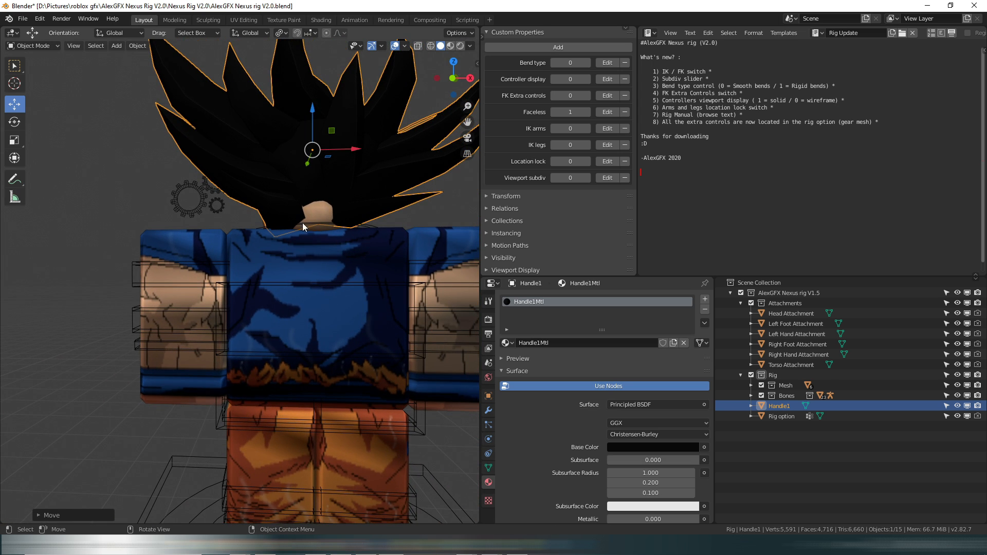
{"action": "left_click_drag", "start_coordinate": [307, 168], "coordinate": [335, 150]}
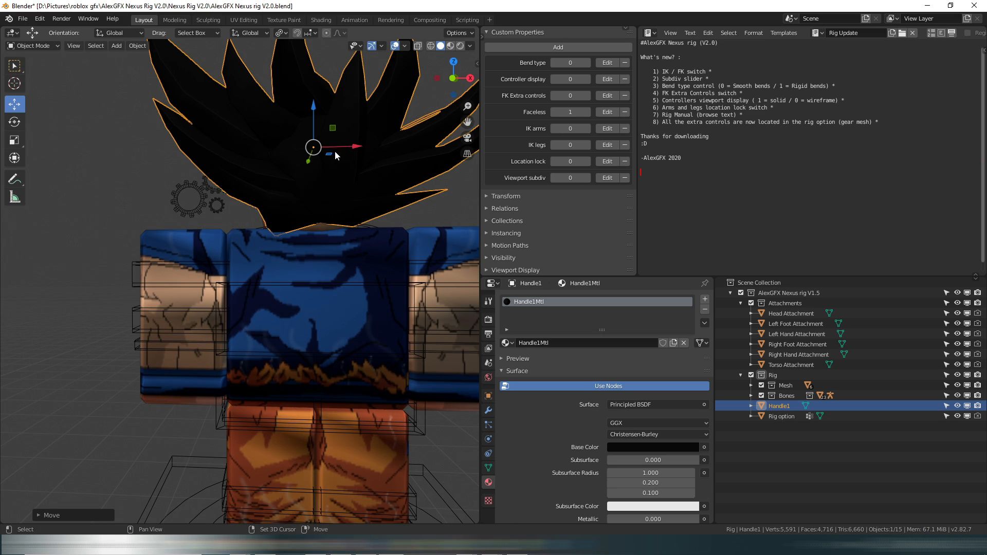
Raise the hair slightly along Z to fit the forehead in front view.
{"action": "key", "text": "shift+grave"}
{"action": "key", "text": "d"}
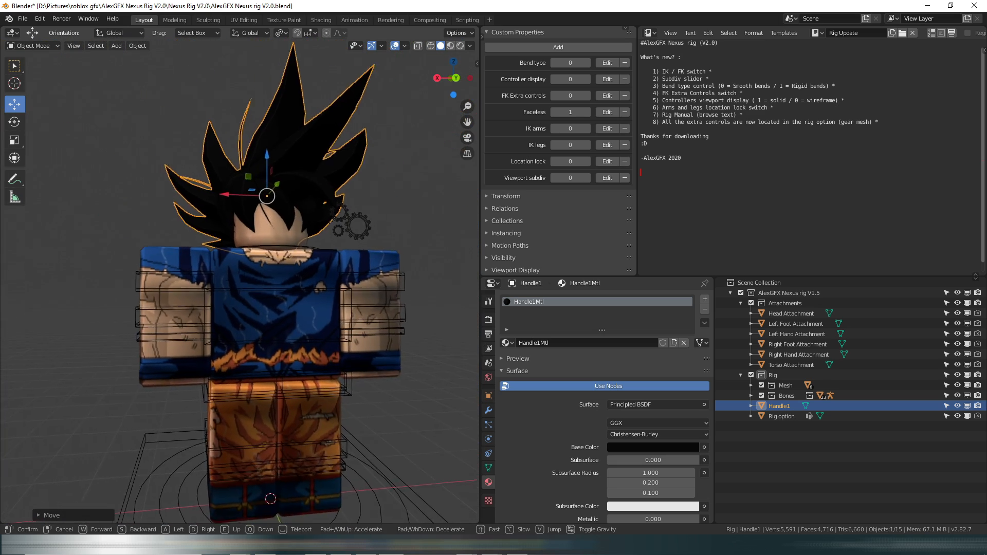
{"action": "key", "text": "w"}
{"action": "key", "text": "s"}
{"action": "key", "text": "w"}
{"action": "key", "text": "d"}
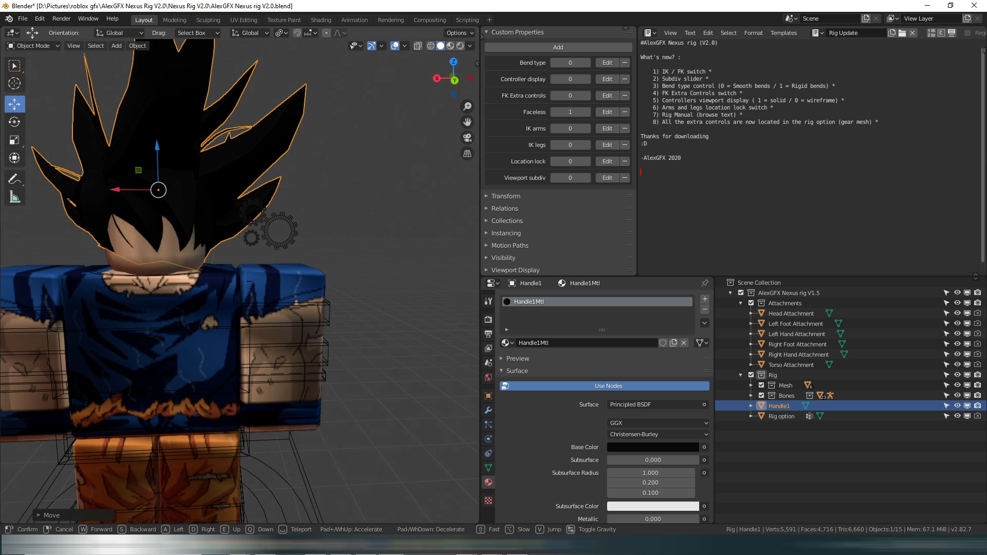
{"action": "left_click", "coordinate": [252, 274]}
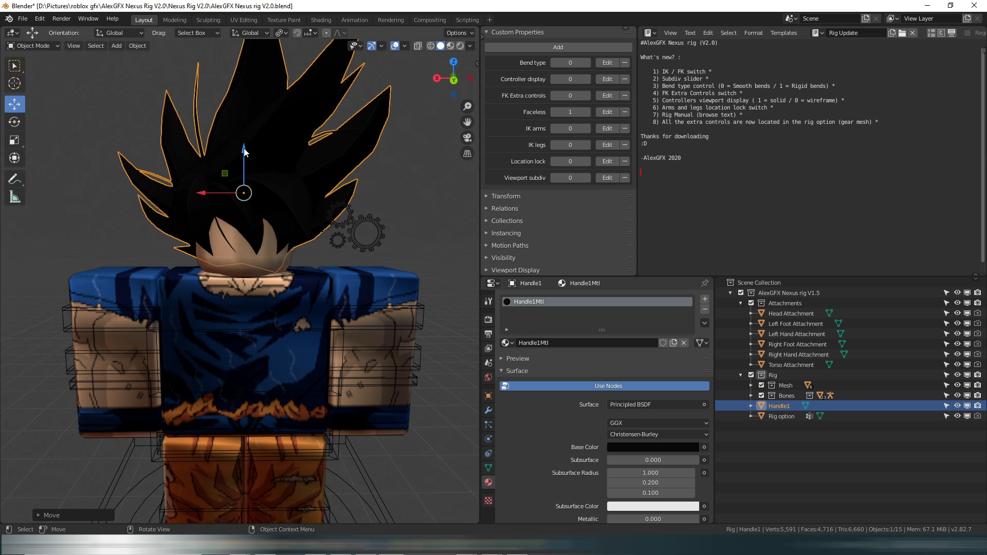
{"action": "left_click_drag", "start_coordinate": [245, 152], "coordinate": [290, 238]}
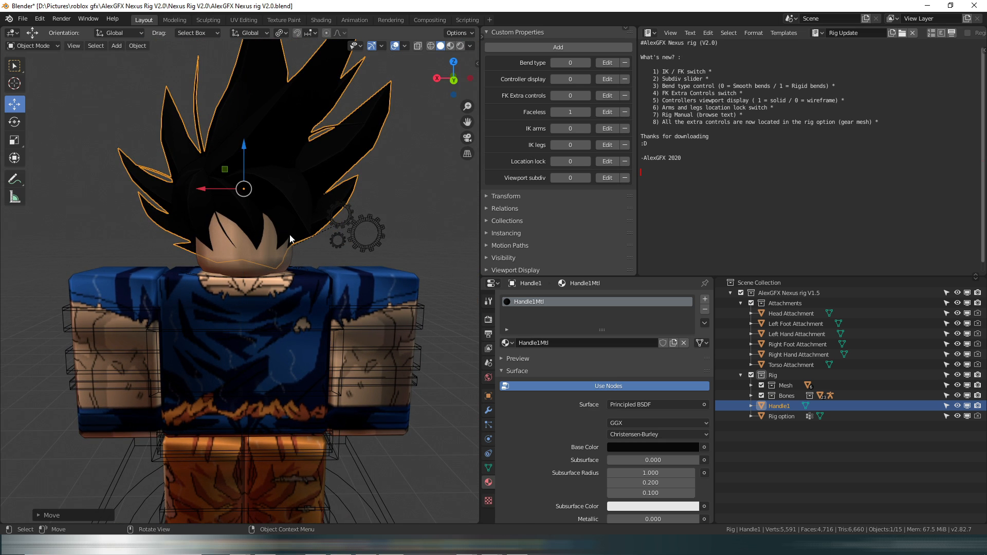
Check the hair's fit on the head and parent Handle1 to the Head Attachment object.
{"action": "key", "text": "shift+grave"}
{"action": "key", "text": "s"}
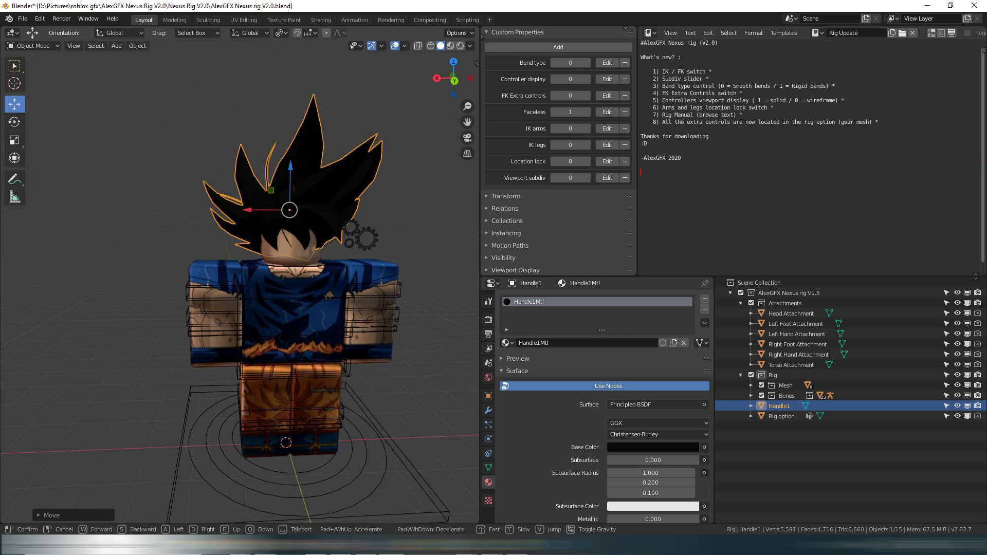
{"action": "key", "text": "a"}
{"action": "key", "text": "d"}
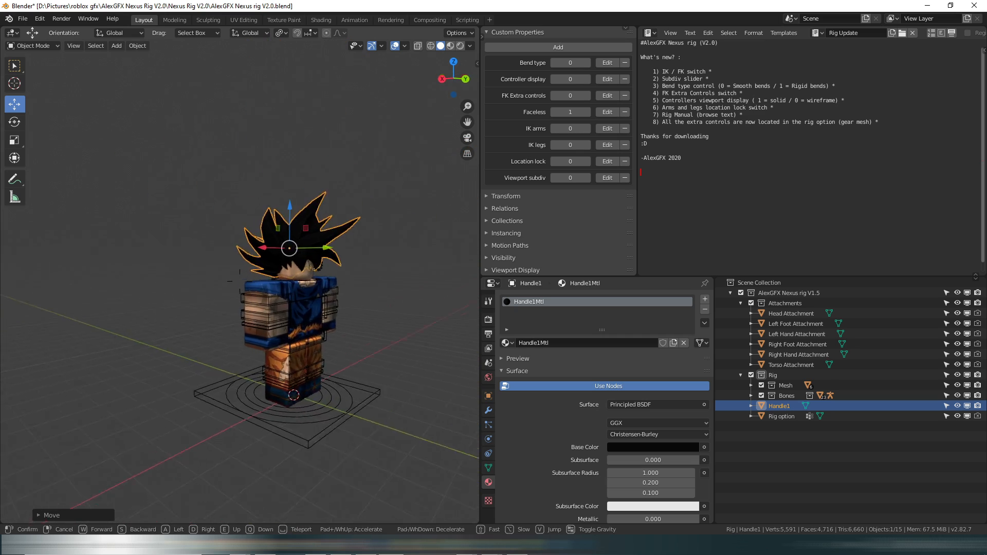
{"action": "key", "text": "w"}
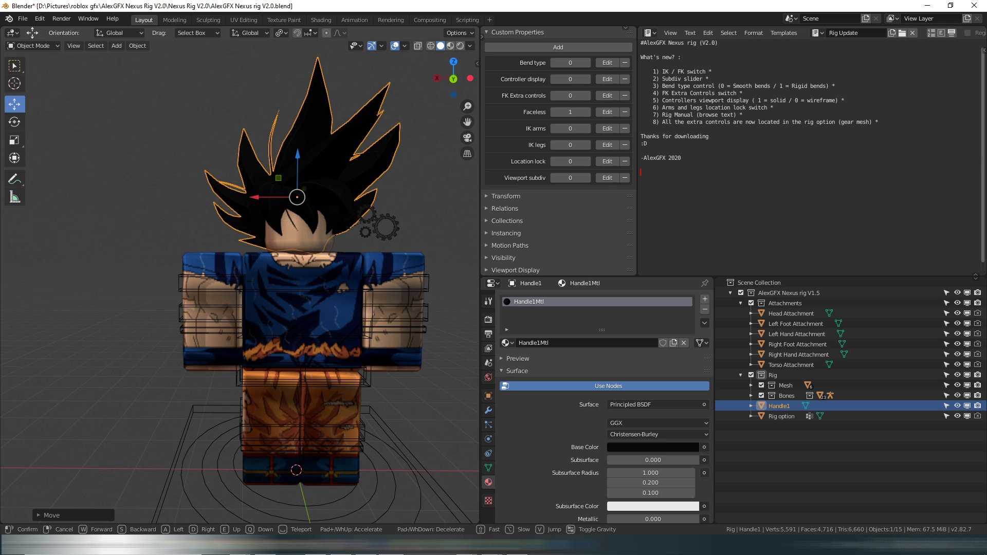
{"action": "key", "text": "w"}
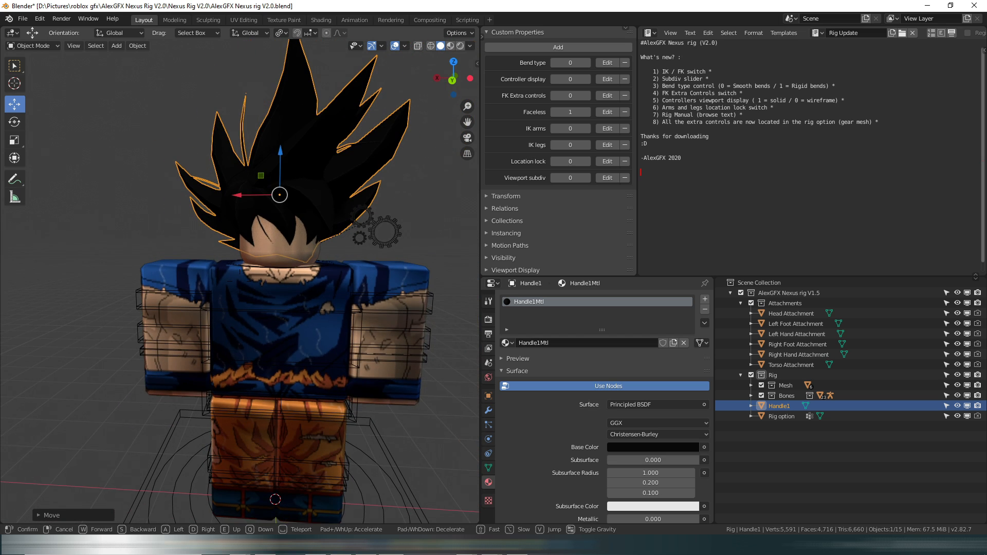
{"action": "left_click", "coordinate": [240, 281]}
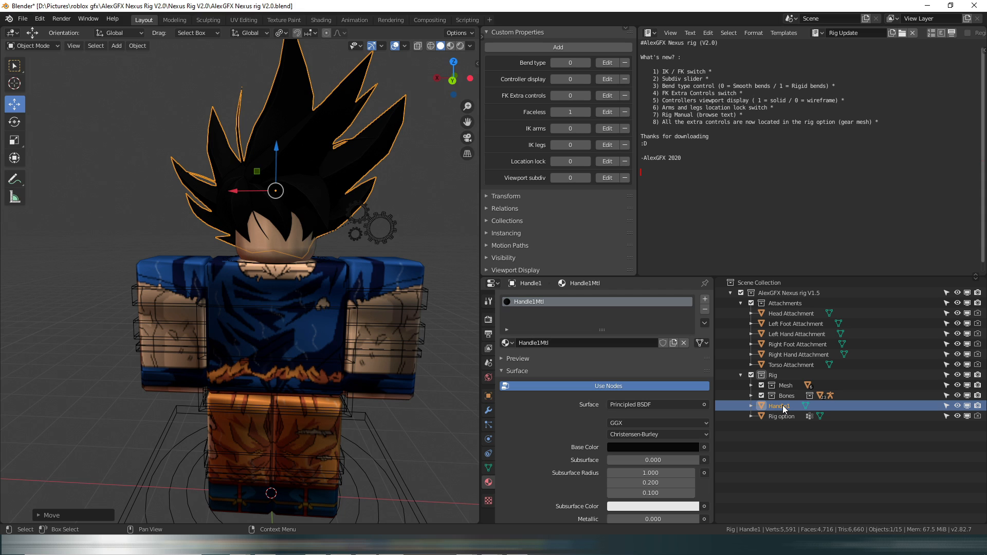
{"action": "left_click_drag", "start_coordinate": [784, 409], "coordinate": [795, 323]}
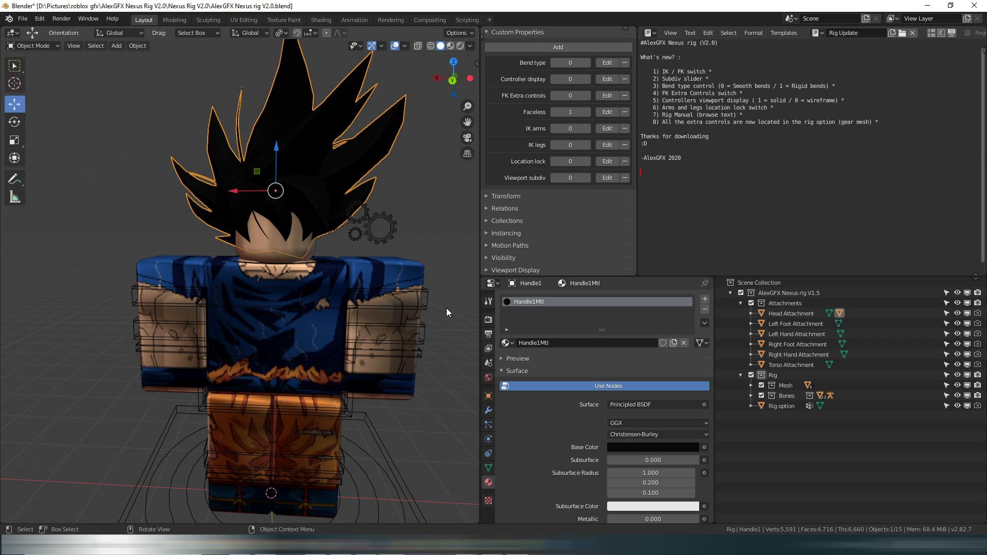
Select the Nexus Rig armature and switch it to Pose Mode.
{"action": "key", "text": "shift+grave"}
{"action": "key", "text": "w"}
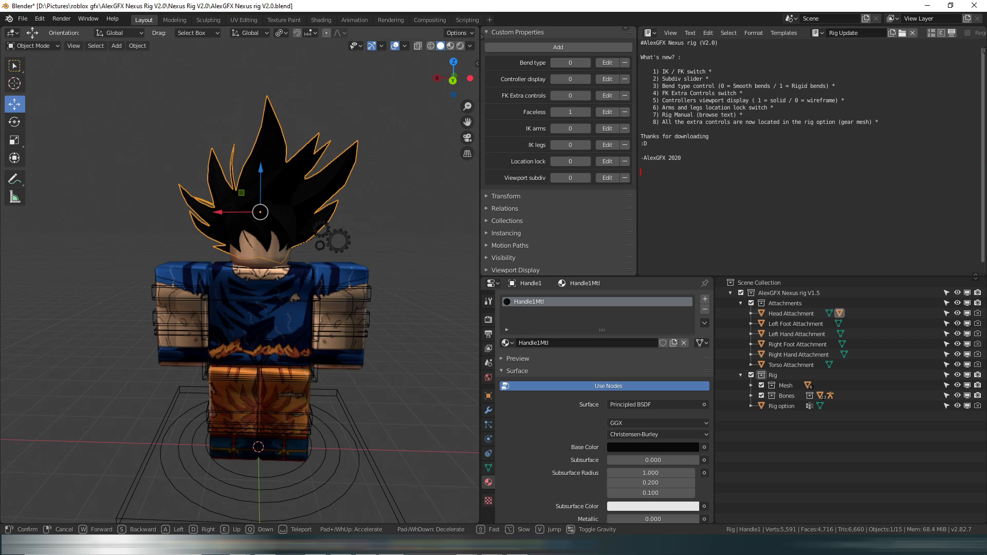
{"action": "key", "text": "s"}
{"action": "left_click", "coordinate": [240, 281]}
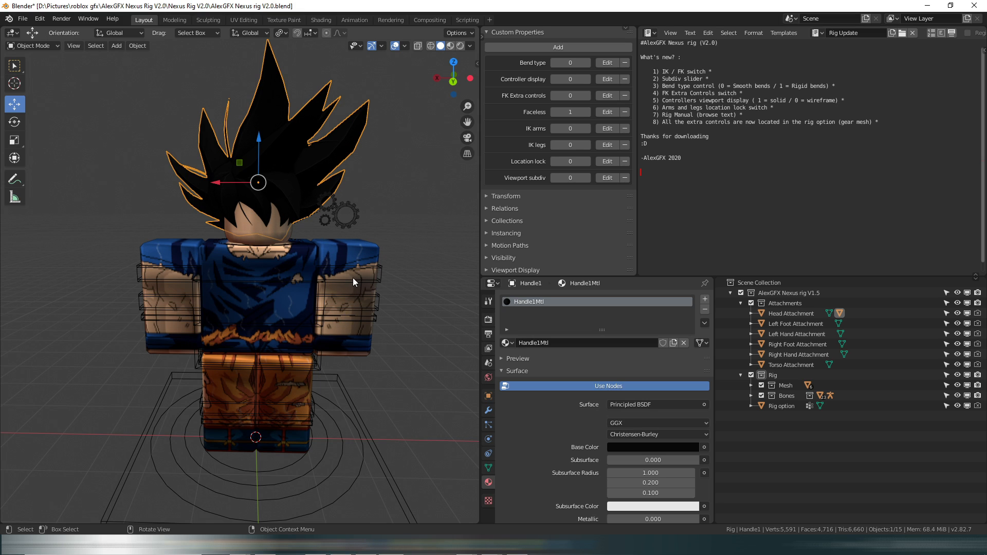
{"action": "left_click", "coordinate": [145, 274]}
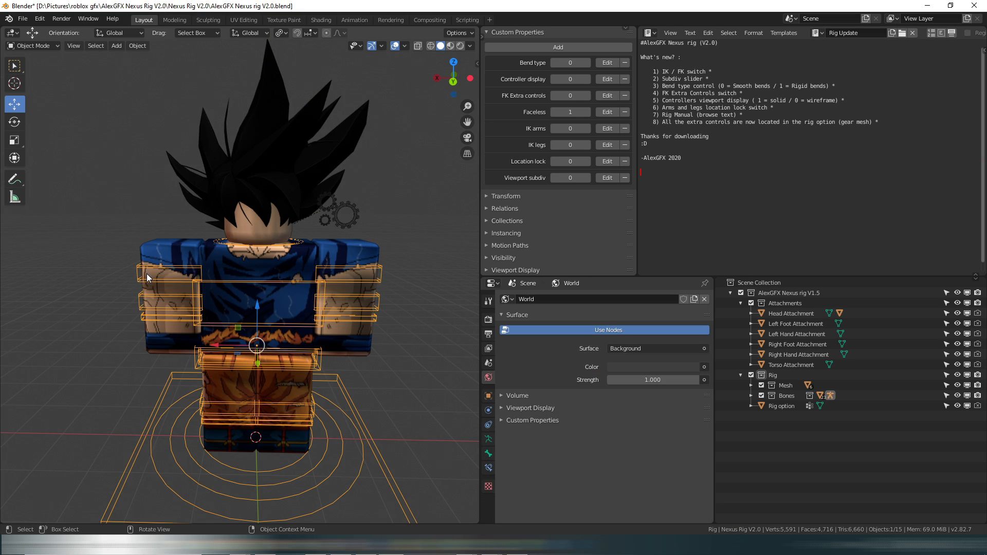
{"action": "left_click", "coordinate": [51, 44]}
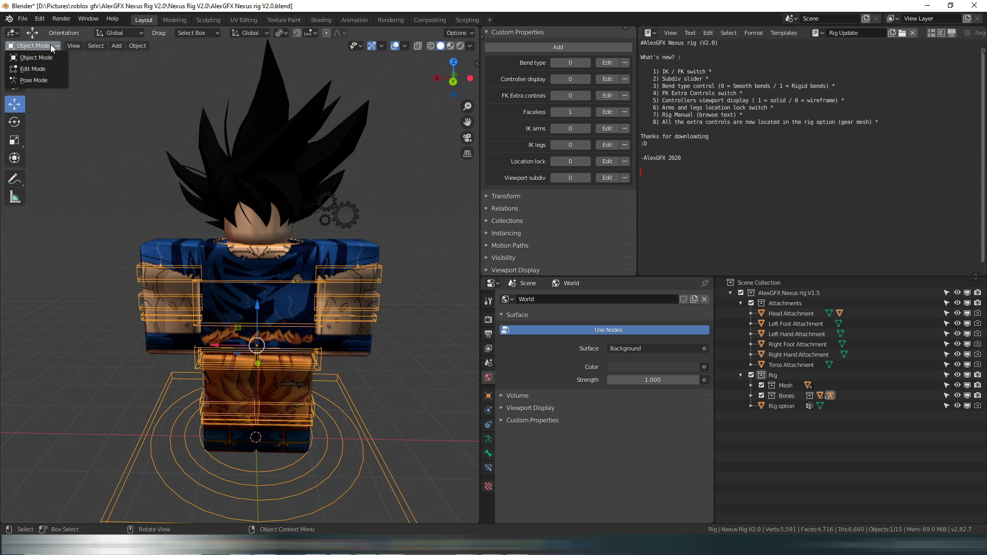
{"action": "left_click", "coordinate": [47, 80]}
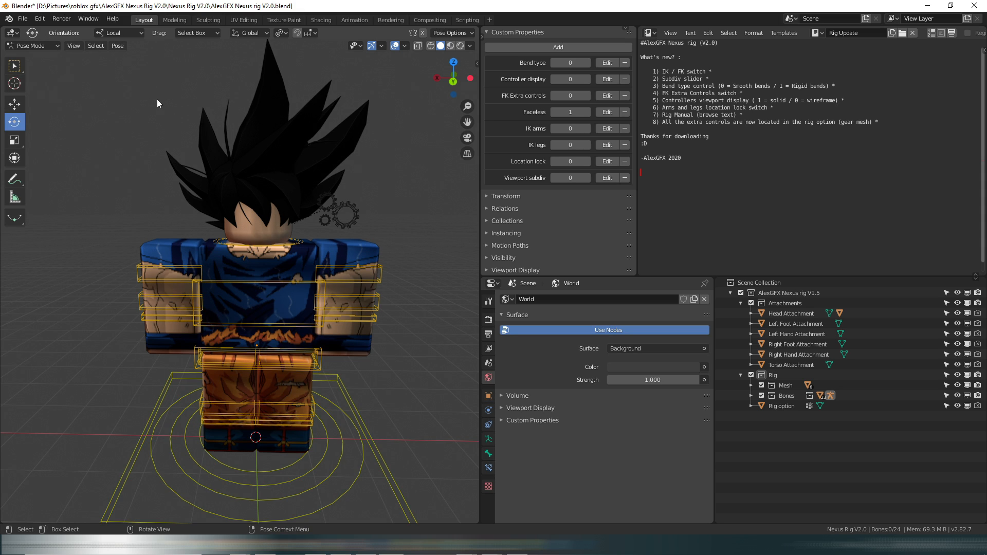
Put the armature in Edit Mode, return it to Object Mode and deselect it.
{"action": "left_click", "coordinate": [56, 45]}
{"action": "left_click", "coordinate": [41, 36]}
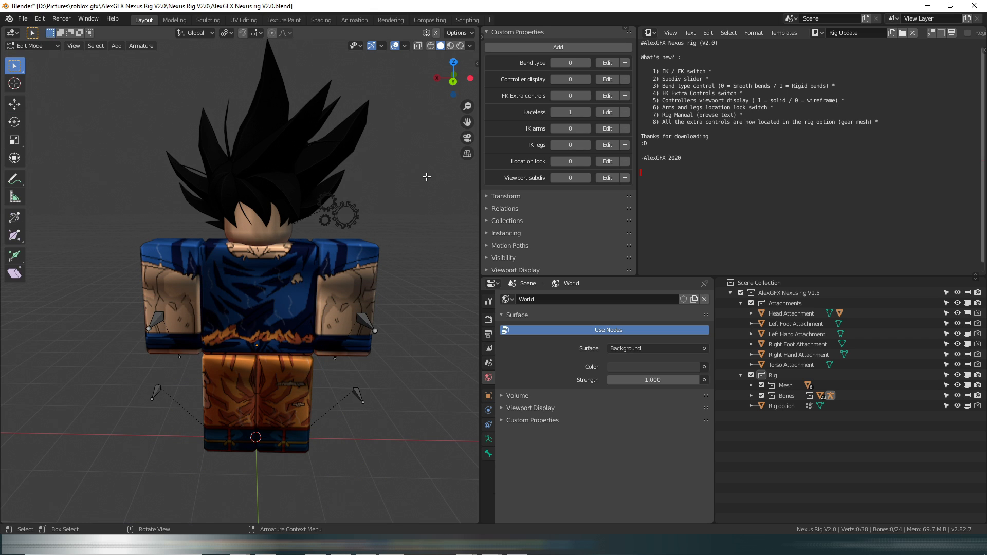
{"action": "left_click", "coordinate": [49, 46]}
{"action": "left_click", "coordinate": [50, 57]}
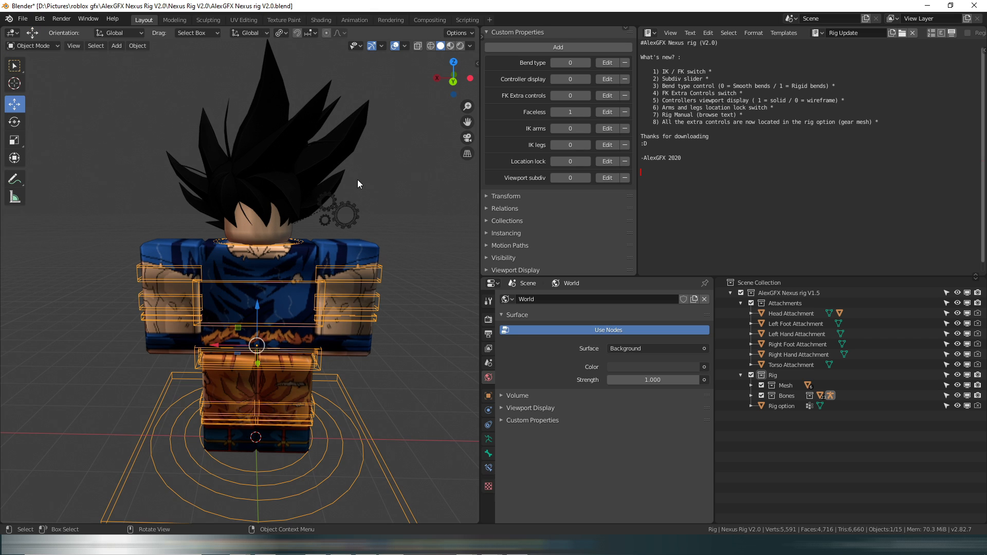
{"action": "left_click", "coordinate": [380, 176]}
Reselect the armature in Pose Mode and freely rotate the torso bone to tilt the upper body.
{"action": "left_click", "coordinate": [41, 45]}
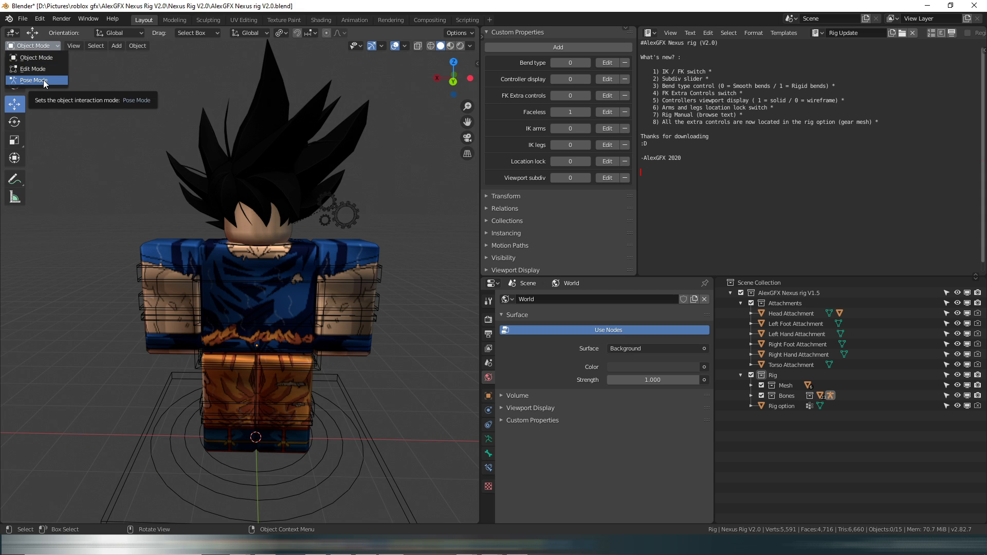
{"action": "left_click", "coordinate": [171, 273]}
{"action": "left_click", "coordinate": [47, 48]}
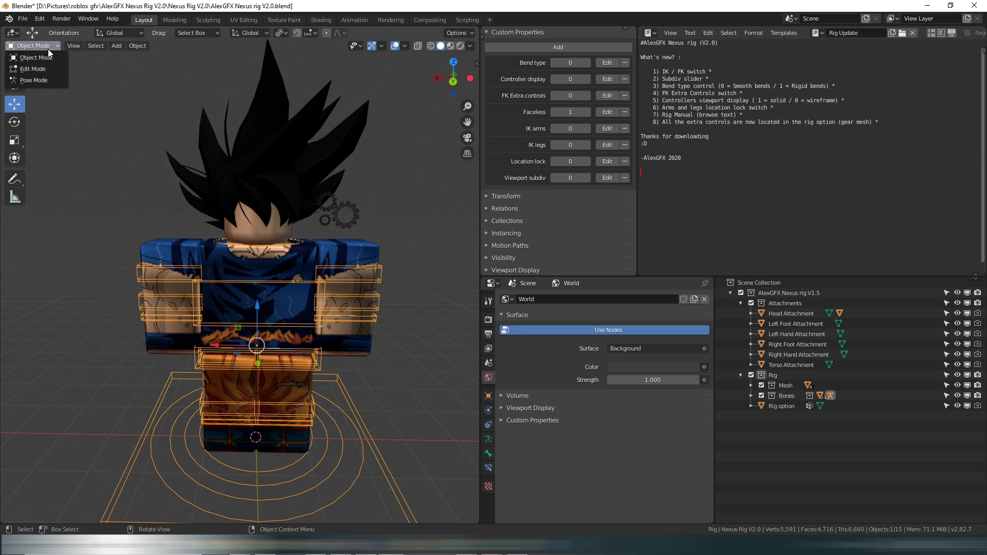
{"action": "left_click", "coordinate": [45, 79]}
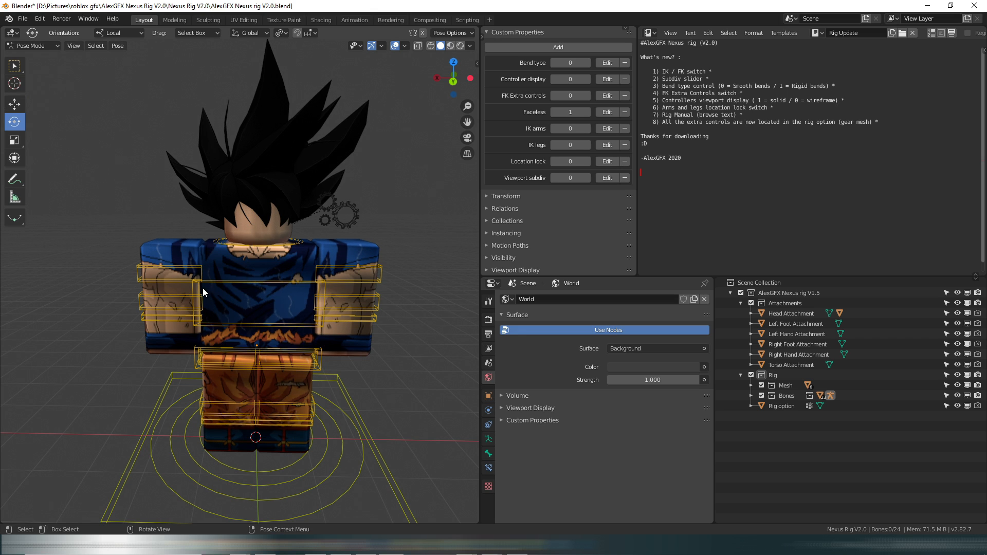
{"action": "left_click", "coordinate": [279, 307]}
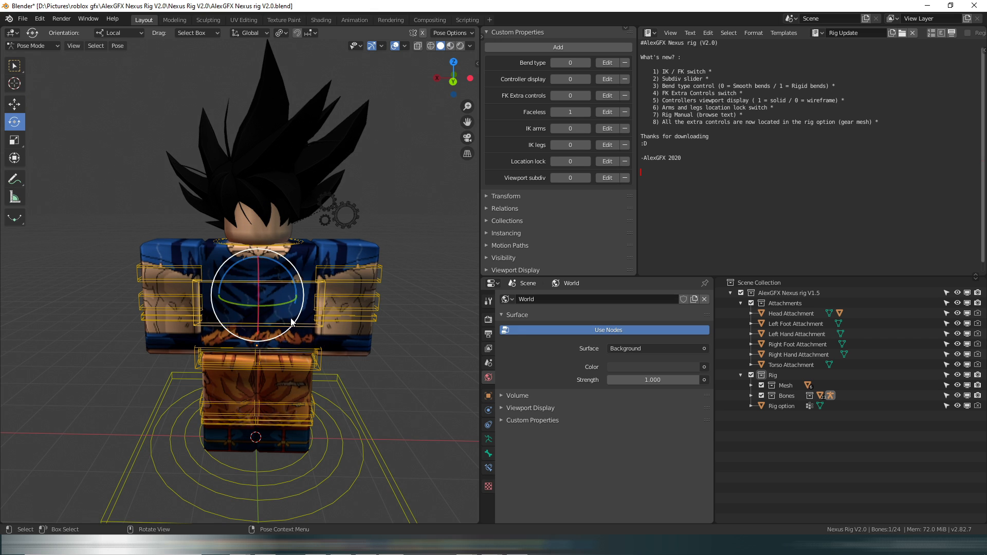
{"action": "mouse_move", "coordinate": [274, 298]}
{"action": "left_mouse_down"}
{"action": "mouse_move", "coordinate": [257, 340]}
{"action": "mouse_move", "coordinate": [192, 258]}
{"action": "mouse_move", "coordinate": [276, 270]}
{"action": "mouse_move", "coordinate": [233, 293]}
{"action": "mouse_move", "coordinate": [268, 307]}
{"action": "left_mouse_up"}
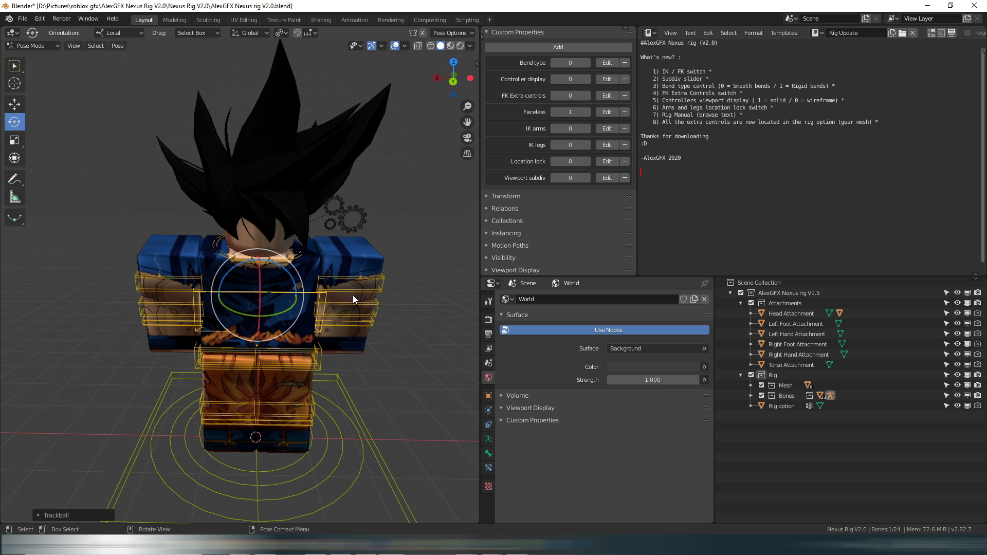
Undo the torso bone's free rotation and move the reference photo window off the modelling workspace.
{"action": "left_click", "coordinate": [353, 311]}
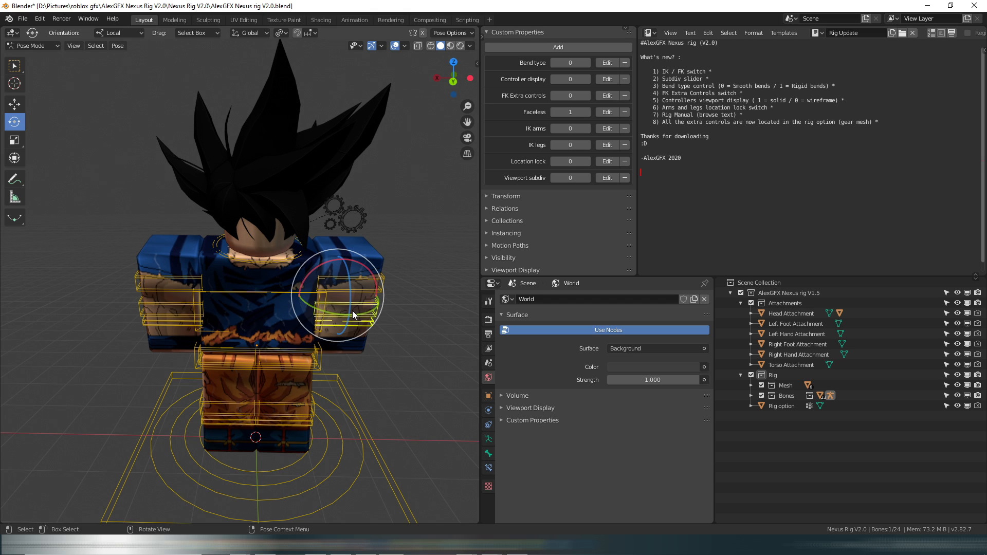
{"action": "key", "text": "ctrl+z"}
{"action": "key", "text": "ctrl+z"}
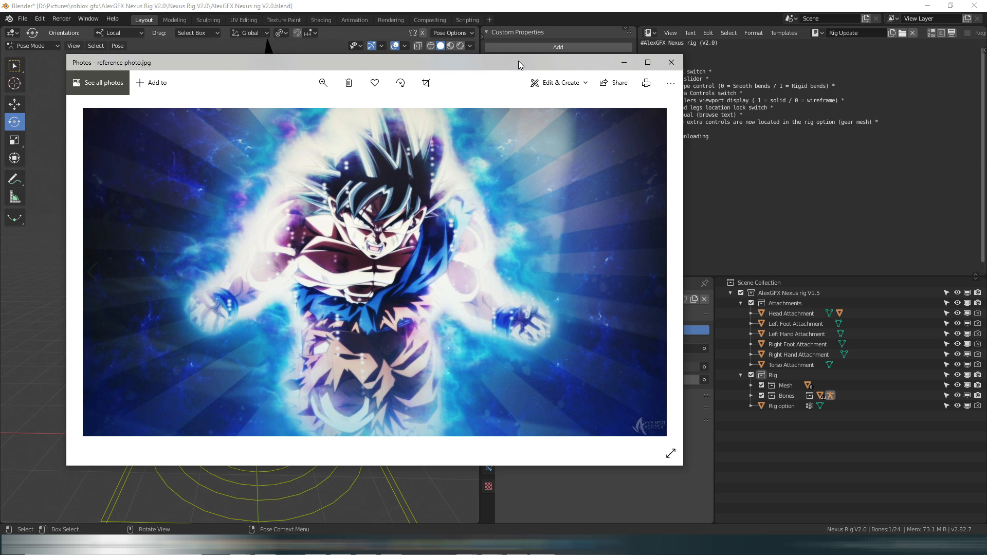
{"action": "left_click_drag", "start_coordinate": [519, 61], "coordinate": [0, 111]}
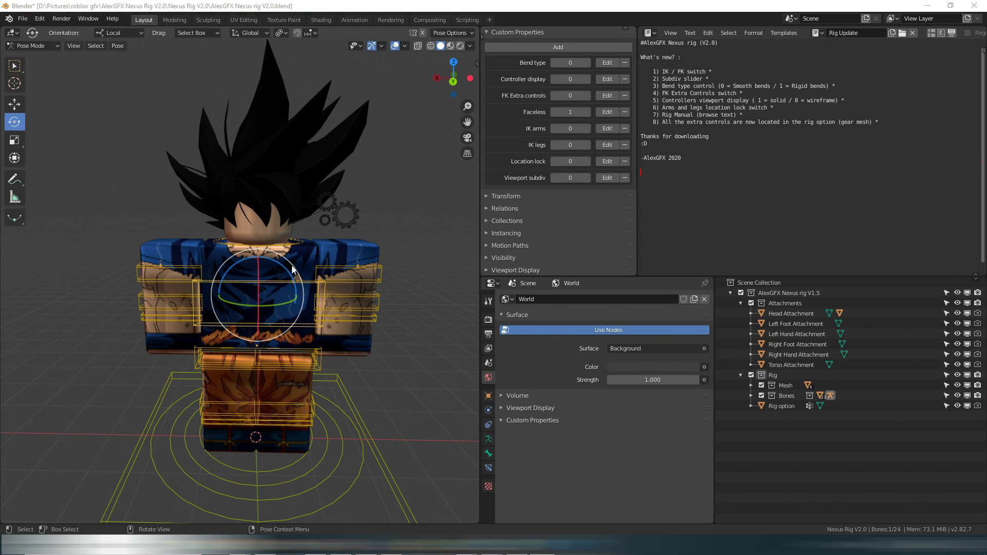
Freely rotate the hip bone about 14 degrees to lean the body forward and tilt the head back up.
{"action": "left_click", "coordinate": [274, 354]}
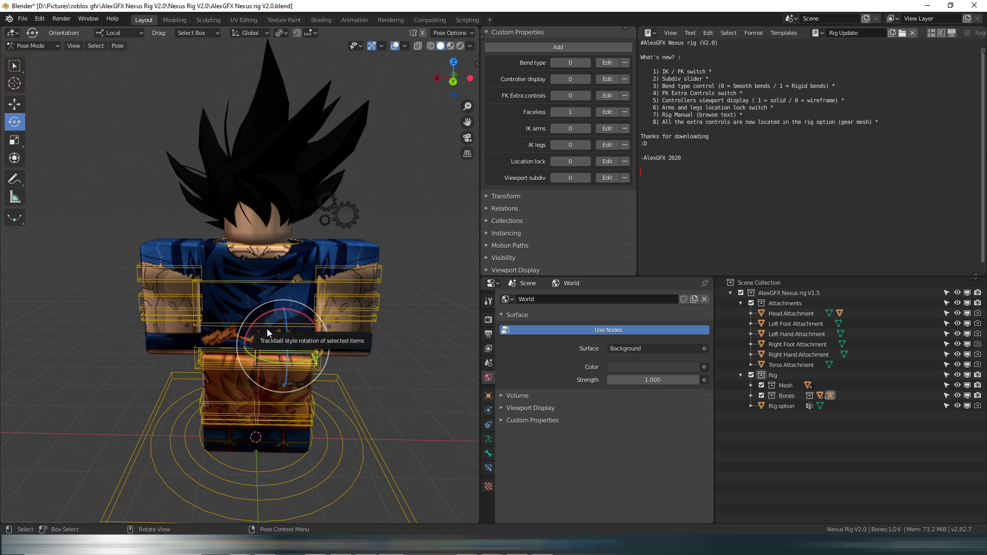
{"action": "left_click", "coordinate": [259, 364]}
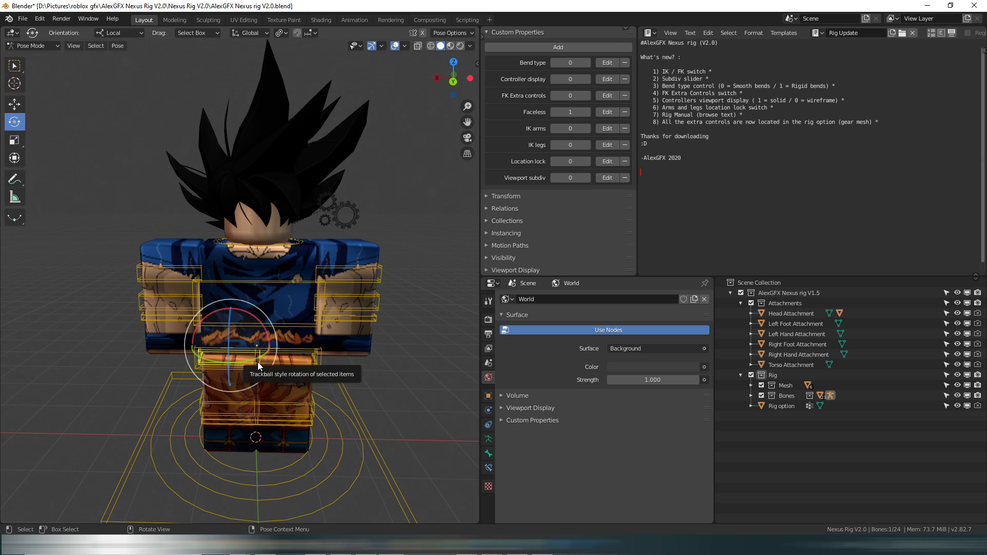
{"action": "left_click", "coordinate": [259, 355]}
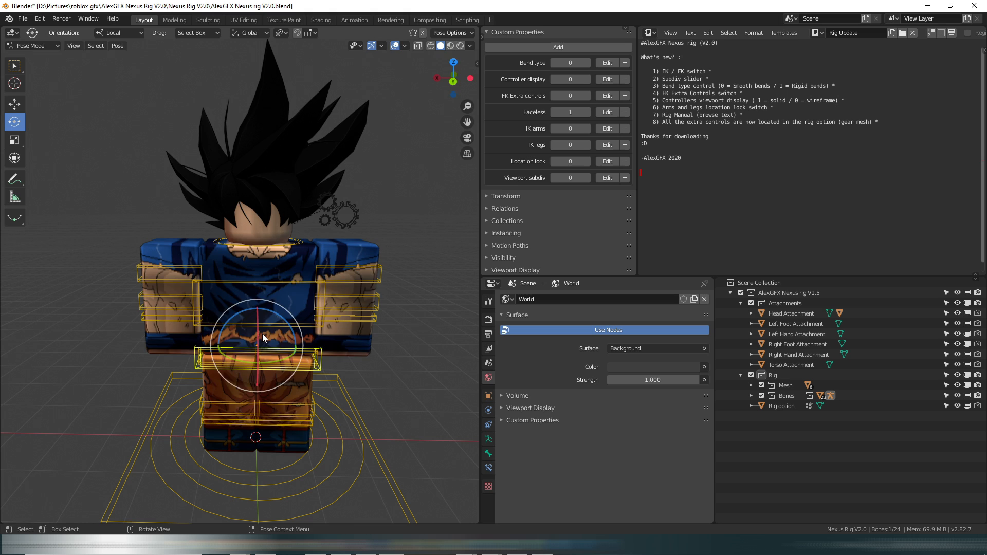
{"action": "left_click_drag", "start_coordinate": [263, 338], "coordinate": [262, 348]}
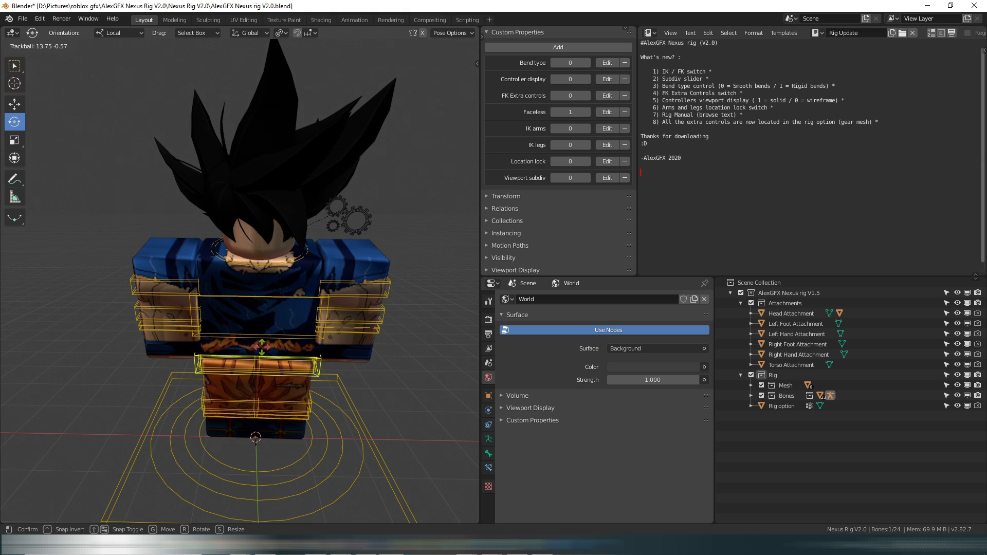
{"action": "key", "text": "Escape"}
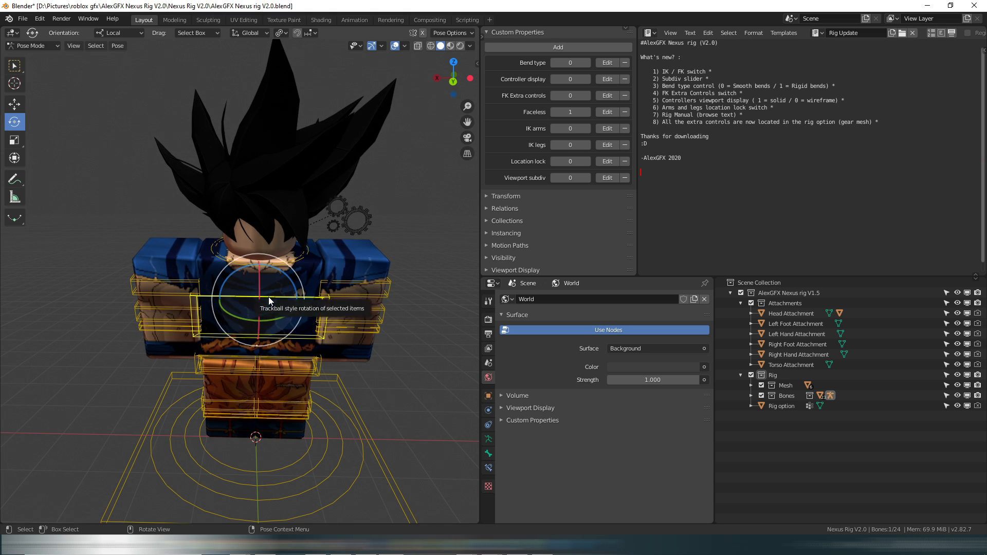
{"action": "left_click_drag", "start_coordinate": [269, 297], "coordinate": [266, 239]}
{"action": "left_click", "coordinate": [267, 278]}
Bend the forearm on the gear-control side and swing that upper arm outward from the torso.
{"action": "left_click", "coordinate": [363, 325]}
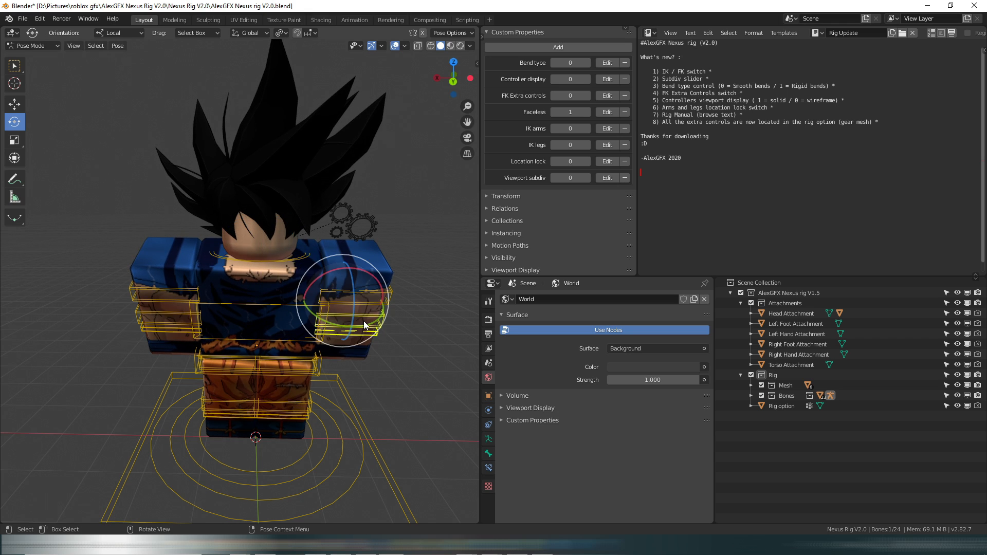
{"action": "left_click_drag", "start_coordinate": [373, 334], "coordinate": [360, 284]}
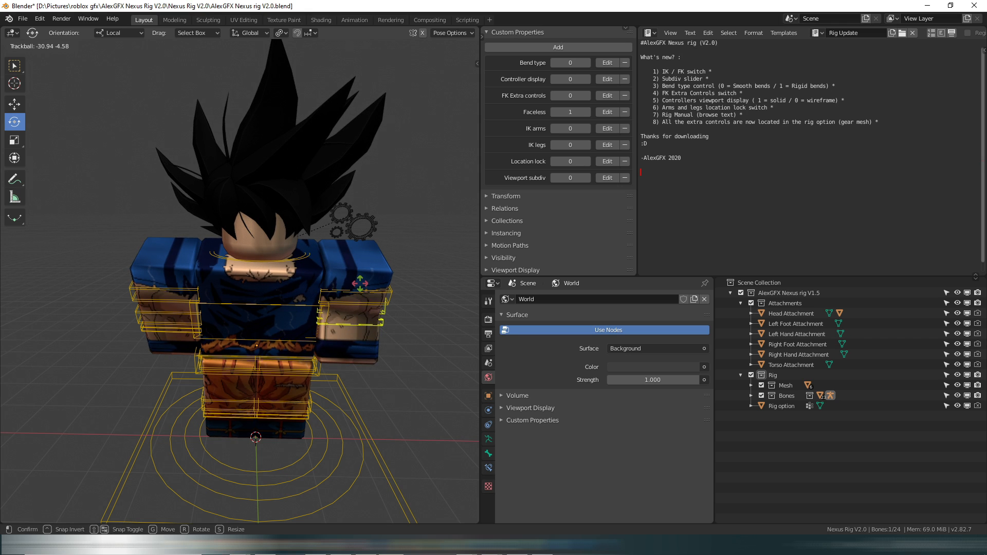
{"action": "left_click", "coordinate": [360, 283]}
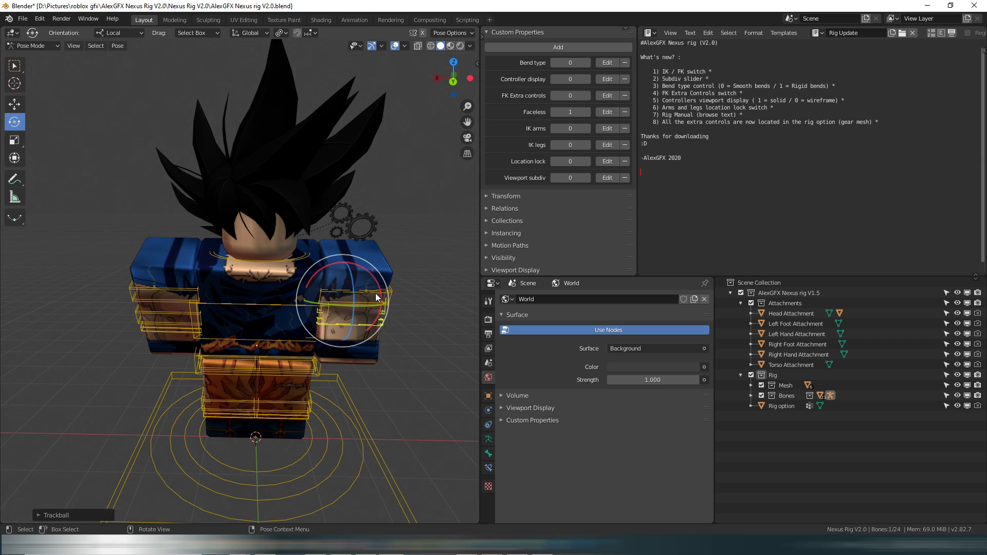
{"action": "left_click", "coordinate": [372, 293]}
{"action": "left_click_drag", "start_coordinate": [362, 254], "coordinate": [342, 241]}
{"action": "left_click", "coordinate": [396, 304]}
{"action": "left_click_drag", "start_coordinate": [378, 298], "coordinate": [357, 263]}
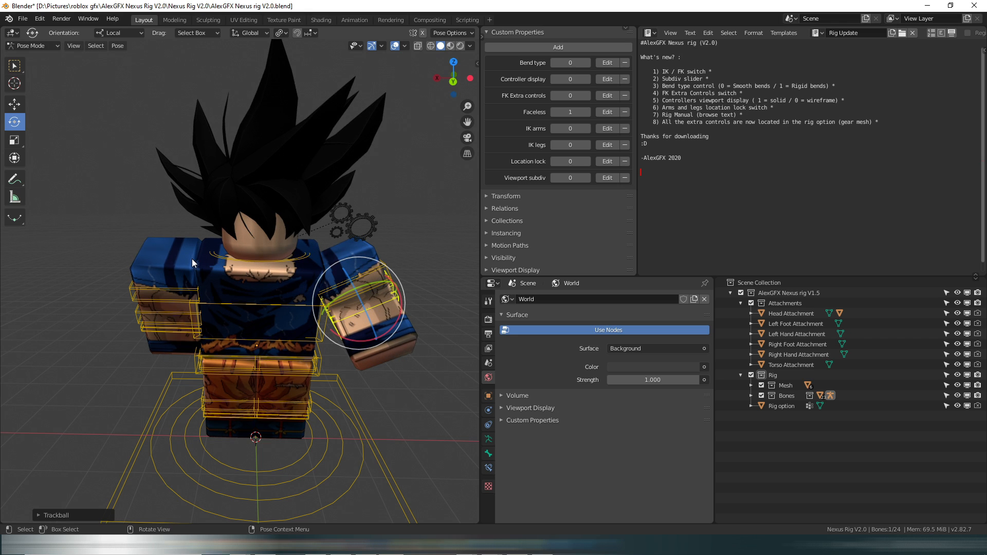
Bend the opposite forearm and rotate its upper arm outward to mirror the arm on the gear side.
{"action": "left_click", "coordinate": [180, 320]}
{"action": "left_click_drag", "start_coordinate": [180, 320], "coordinate": [166, 245]}
{"action": "left_click", "coordinate": [148, 291]}
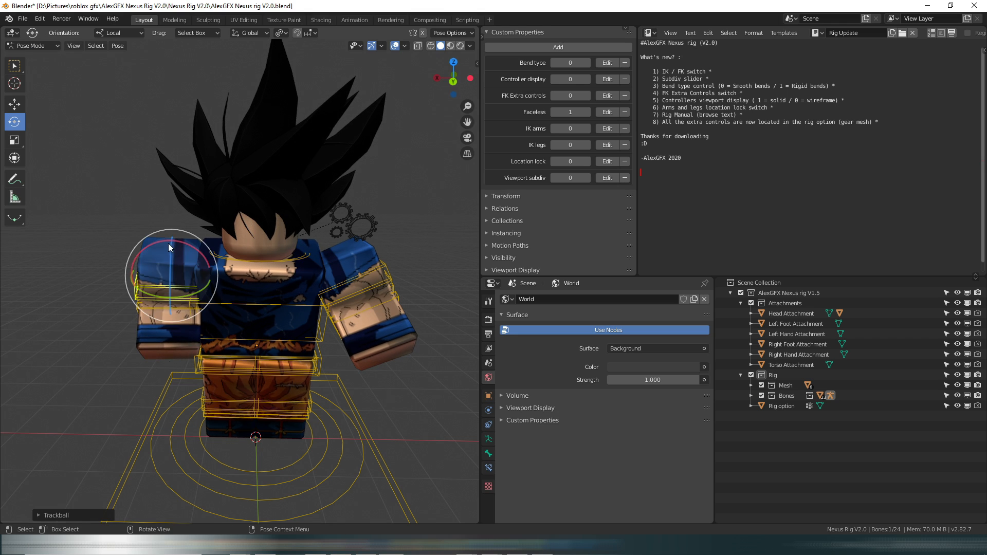
{"action": "left_click", "coordinate": [182, 228]}
{"action": "left_click", "coordinate": [148, 289]}
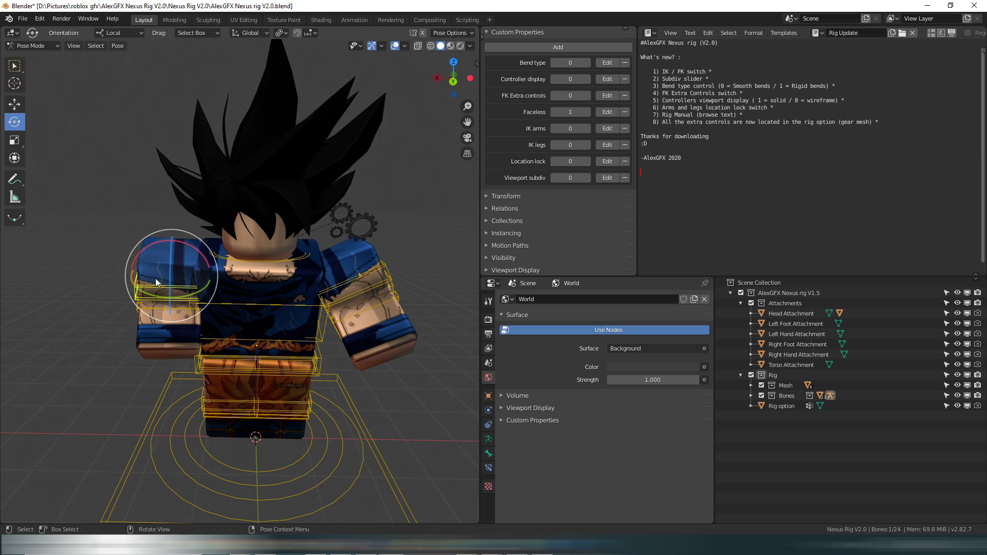
{"action": "left_click_drag", "start_coordinate": [190, 234], "coordinate": [206, 247]}
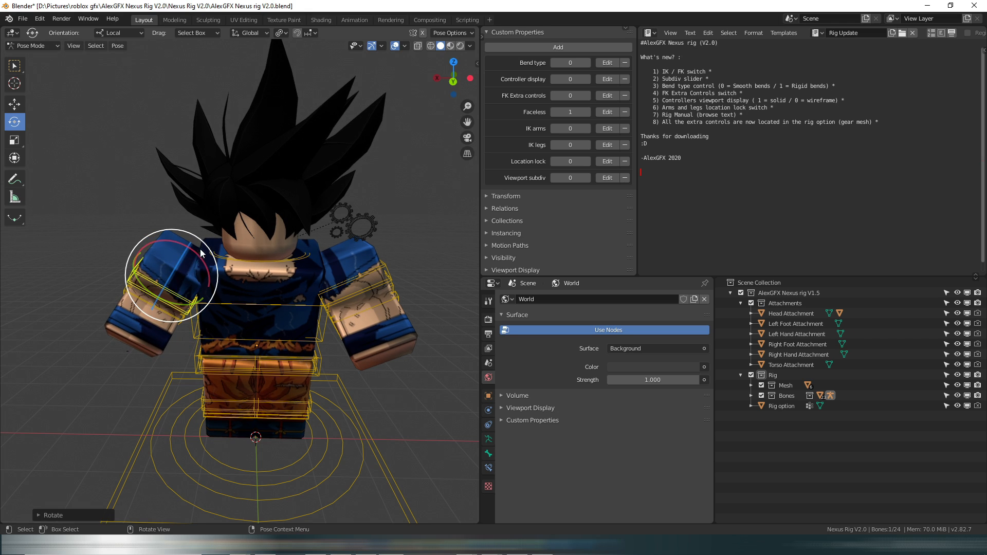
Fine-tune the bend of that forearm and swing the gear-side upper arm slightly further outward.
{"action": "left_click_drag", "start_coordinate": [143, 295], "coordinate": [222, 328]}
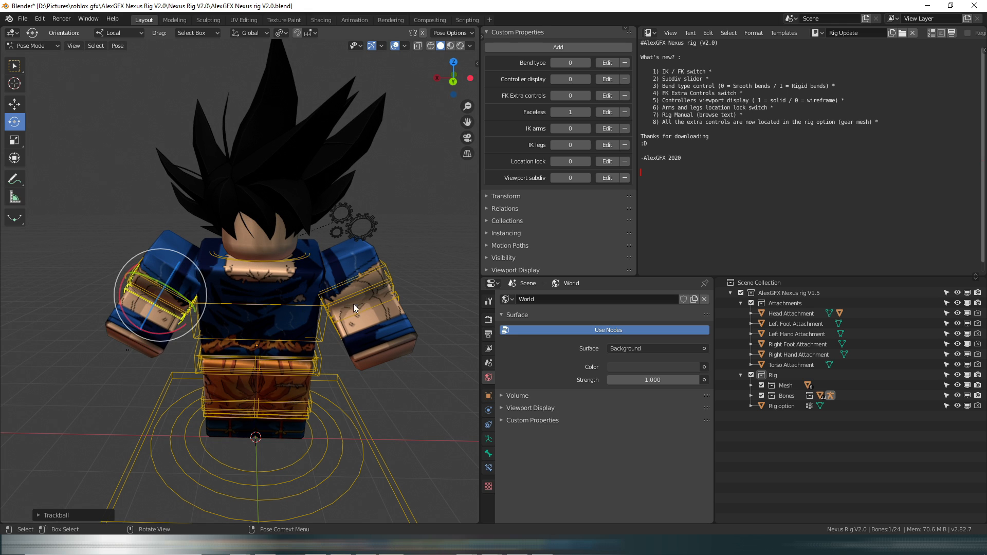
{"action": "left_click", "coordinate": [366, 275]}
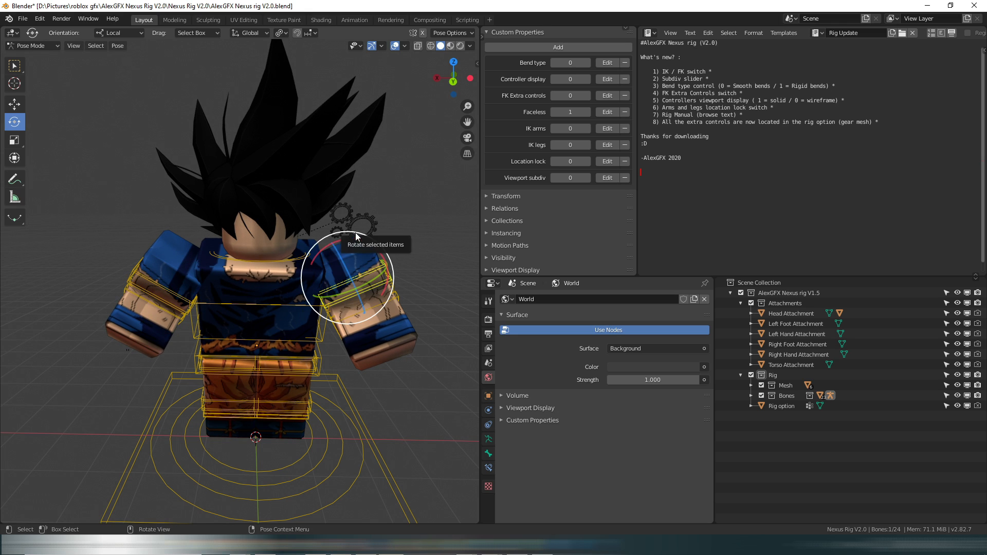
{"action": "left_click_drag", "start_coordinate": [355, 236], "coordinate": [351, 242]}
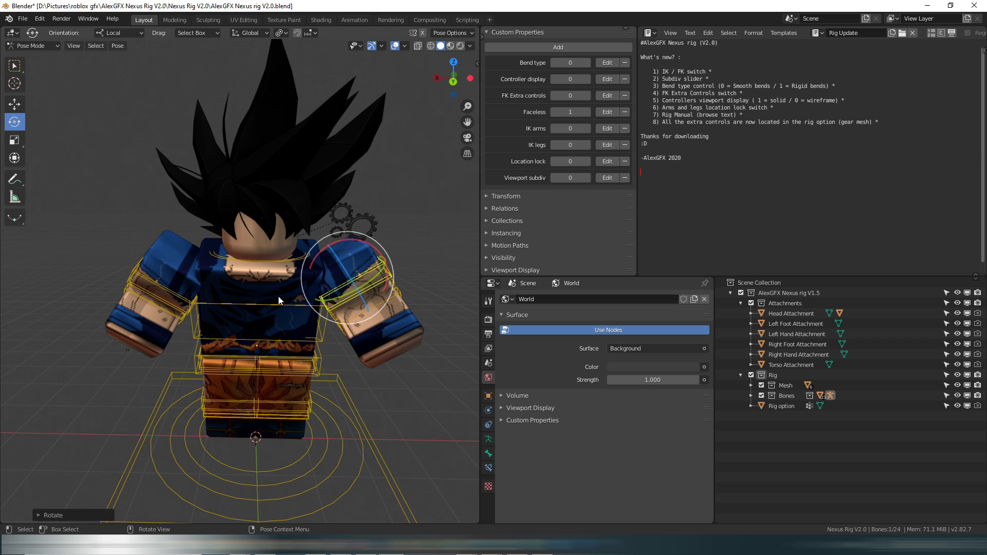
Bend the knee of the leg farther from the gear controls and rotate its thigh to pose that leg.
{"action": "left_click", "coordinate": [228, 412]}
{"action": "left_click_drag", "start_coordinate": [240, 372], "coordinate": [242, 414]}
{"action": "left_click", "coordinate": [236, 363]}
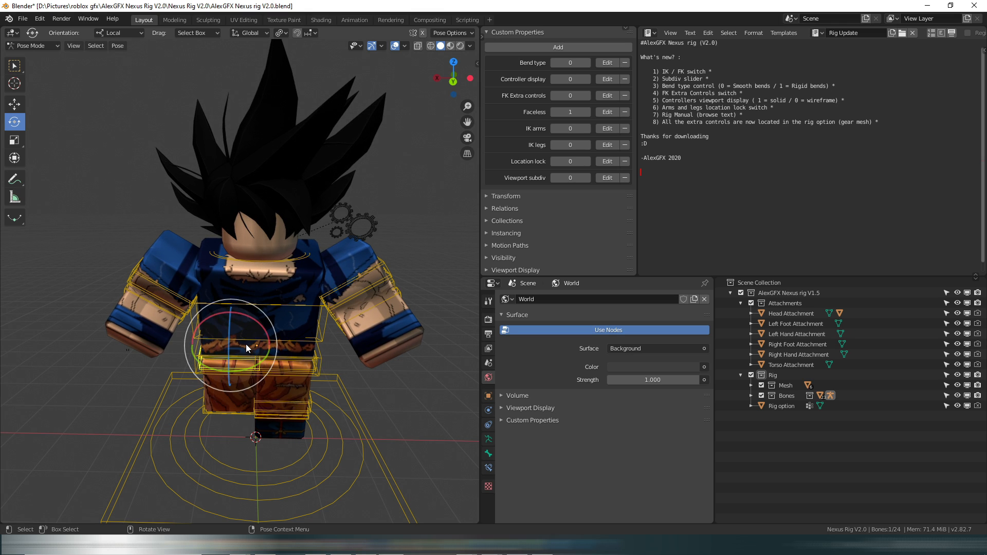
{"action": "left_click_drag", "start_coordinate": [246, 344], "coordinate": [231, 411]}
{"action": "left_click", "coordinate": [227, 429]}
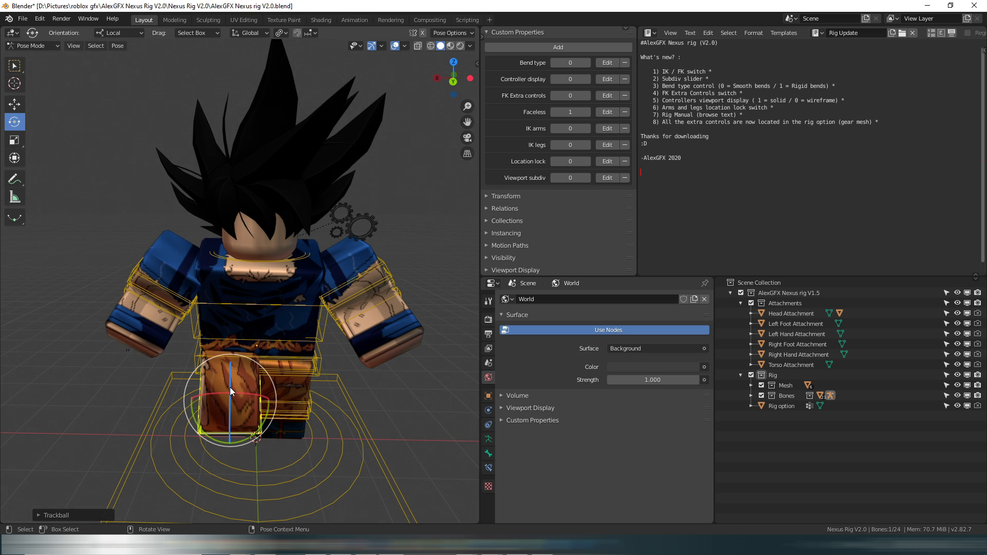
Inspect the bent leg from the side and refine its thigh bone's free rotation.
{"action": "left_click", "coordinate": [247, 359]}
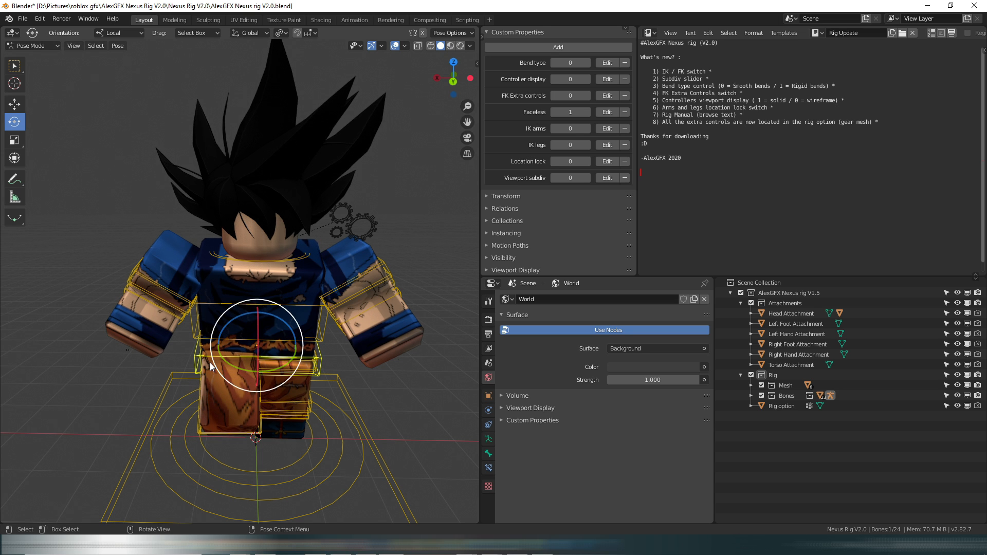
{"action": "key", "text": "shift+grave"}
{"action": "key", "text": "w"}
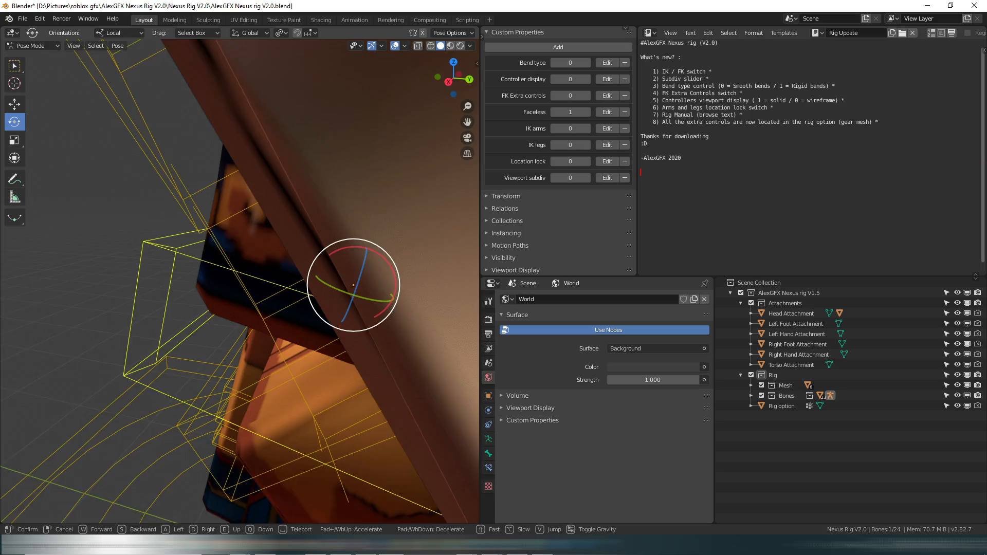
{"action": "key", "text": "s"}
{"action": "left_click", "coordinate": [330, 279]}
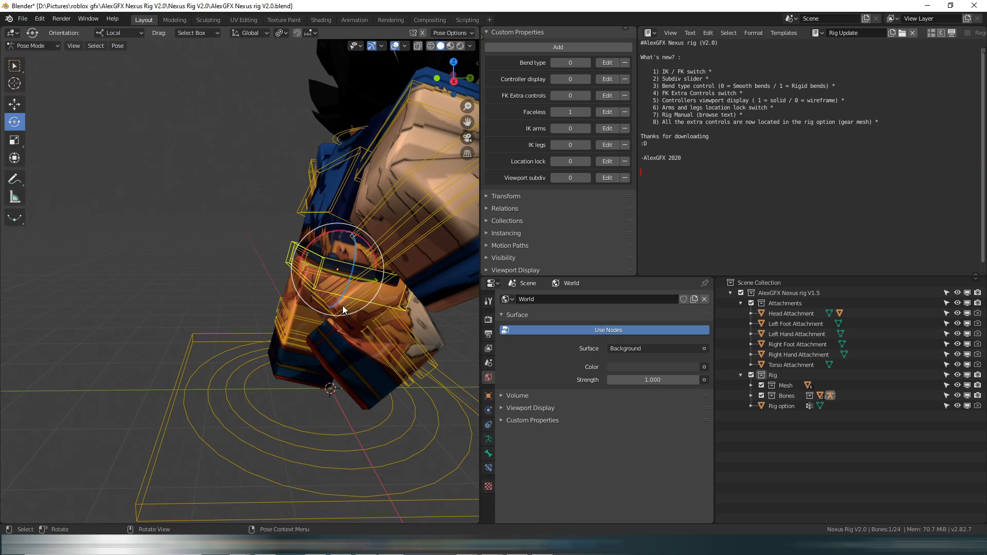
{"action": "key", "text": "shift+grave"}
{"action": "key", "text": "d"}
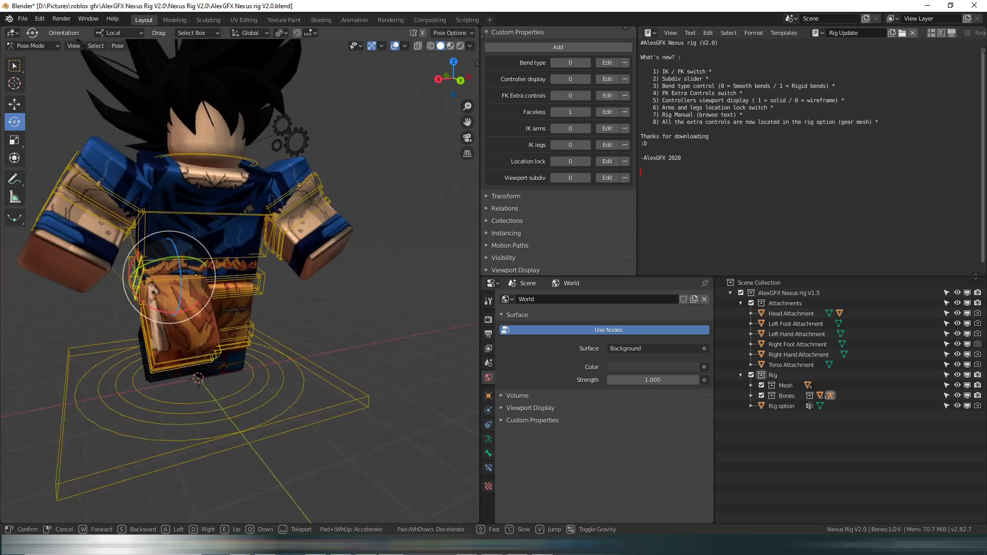
{"action": "key", "text": "s"}
{"action": "key", "text": "w"}
{"action": "key", "text": "s"}
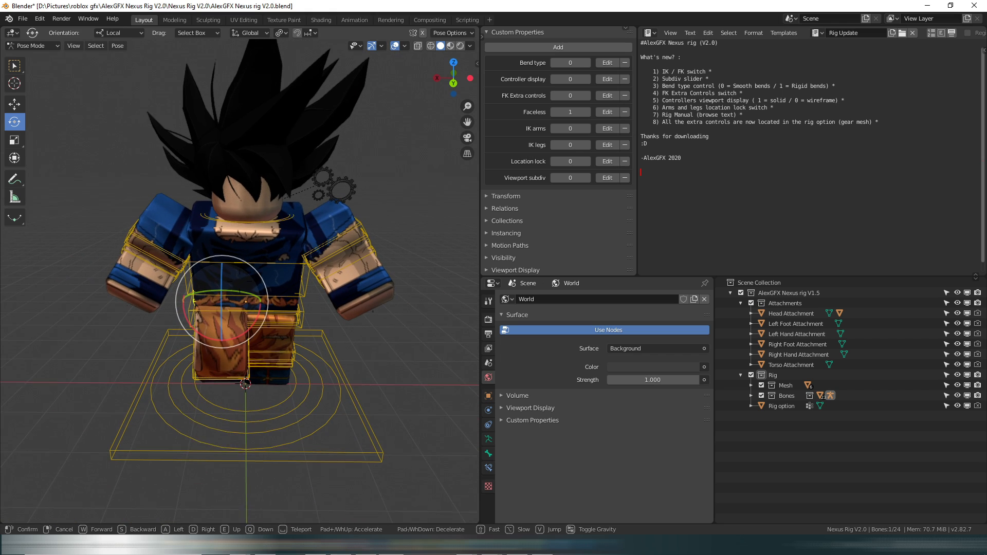
{"action": "left_click", "coordinate": [239, 282]}
{"action": "left_click_drag", "start_coordinate": [234, 282], "coordinate": [234, 262]}
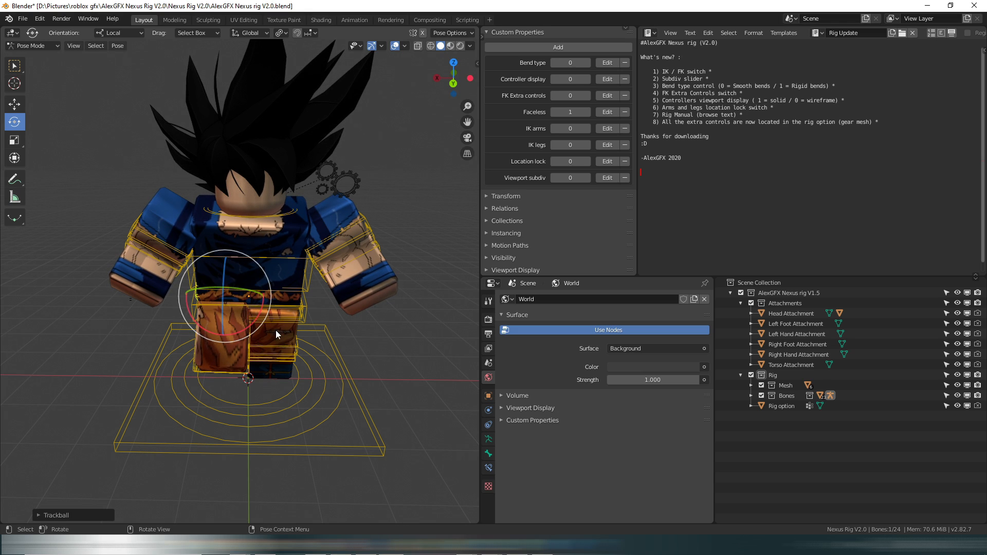
Freely rotate the lower leg bone on the gear-control side to adjust its knee bend.
{"action": "key", "text": "r"}
{"action": "key", "text": "r"}
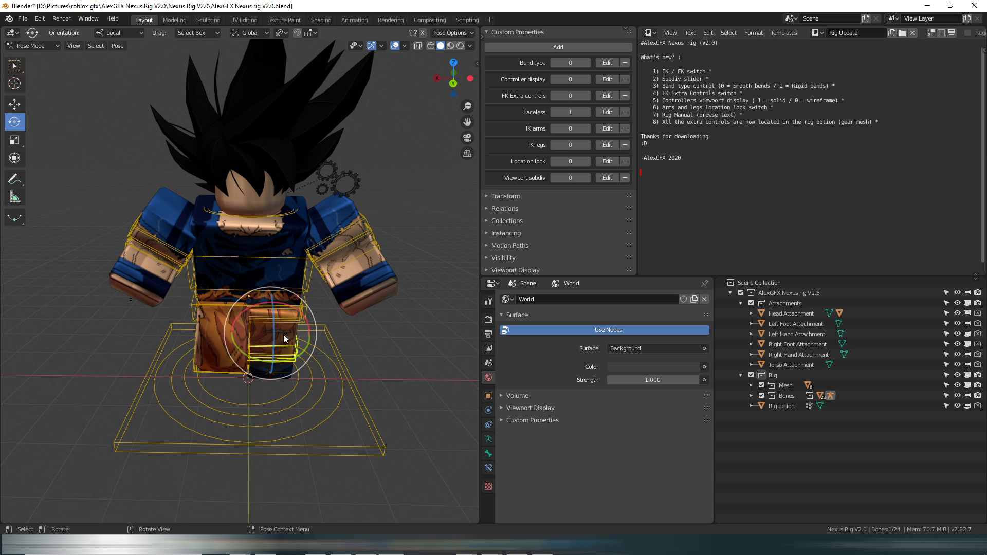
{"action": "left_click", "coordinate": [283, 328]}
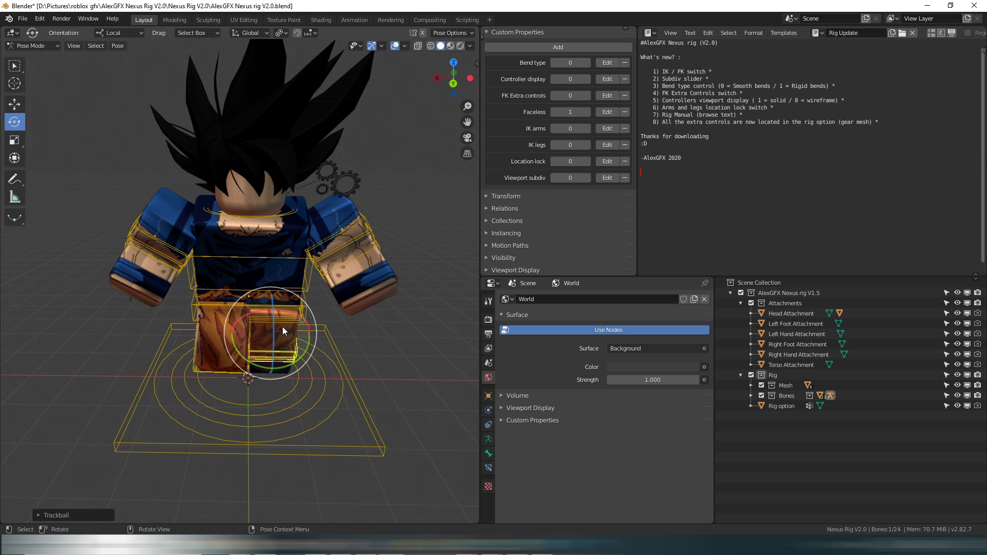
Freely rotate the thigh bone on the gear-control side slightly and reframe the whole posed character.
{"action": "left_click", "coordinate": [302, 315]}
{"action": "left_click", "coordinate": [303, 313]}
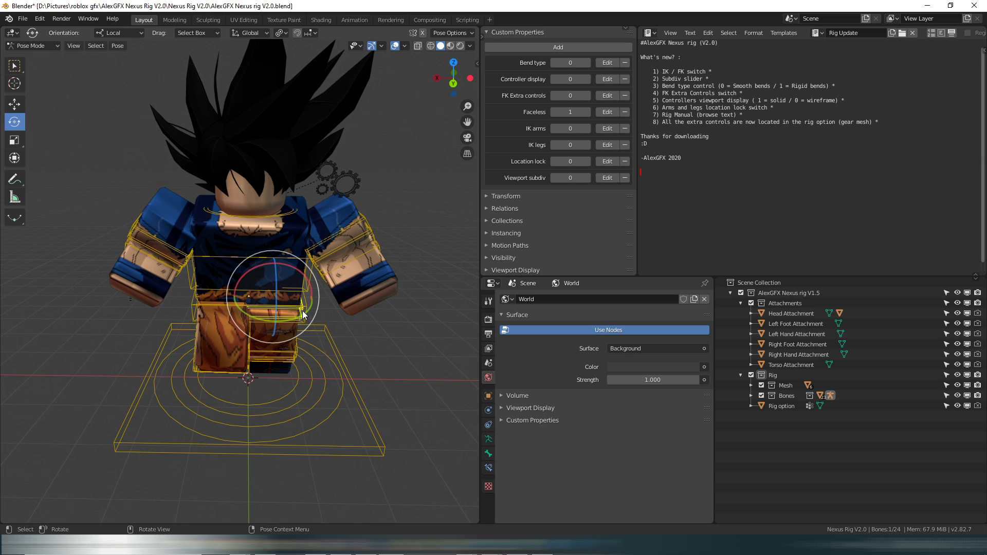
{"action": "key", "text": "r"}
{"action": "key", "text": "r"}
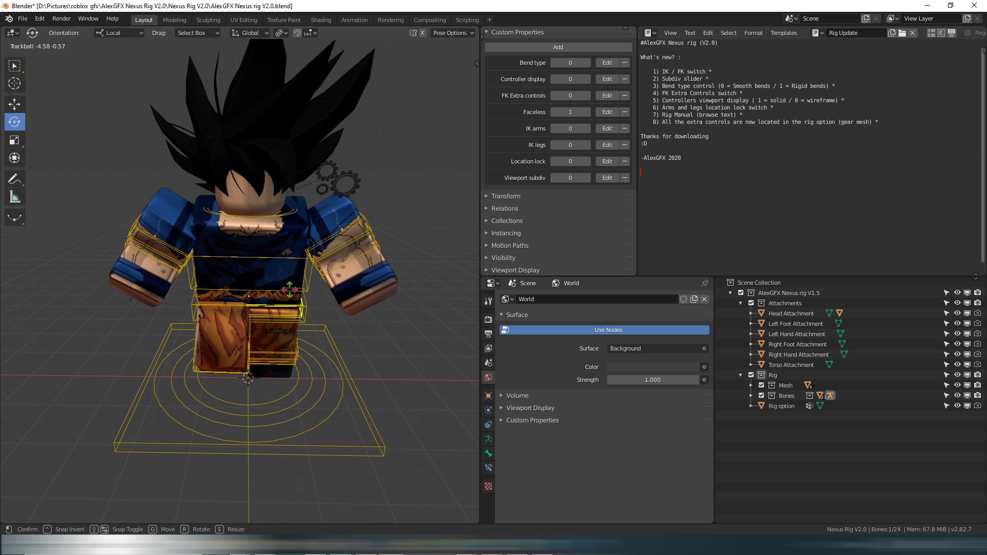
{"action": "left_click", "coordinate": [275, 302]}
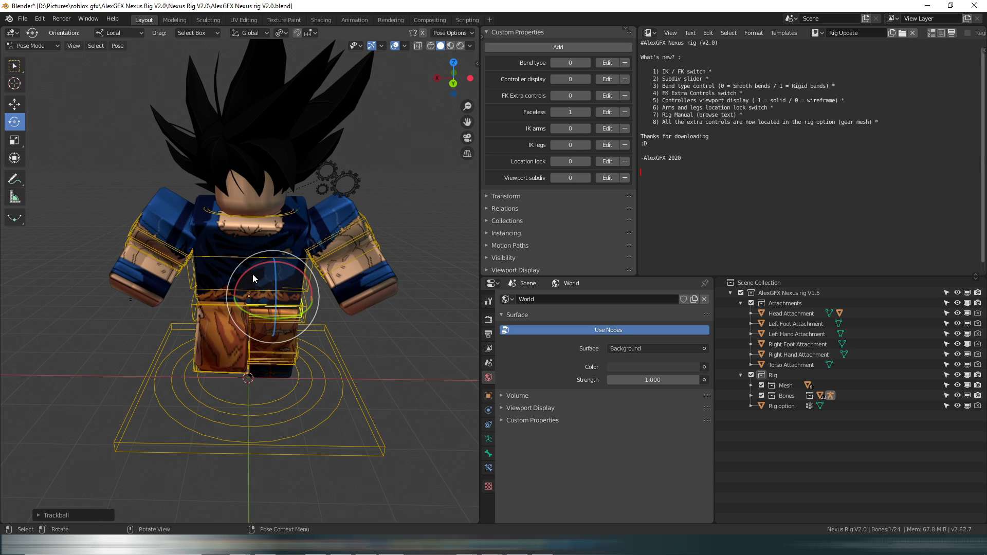
{"action": "key", "text": "shift+grave"}
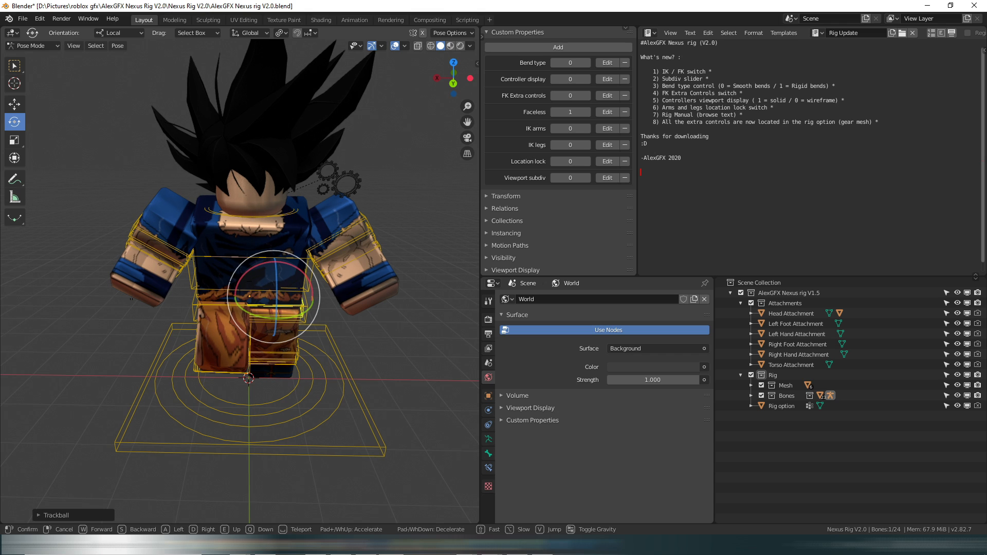
{"action": "left_click", "coordinate": [240, 281]}
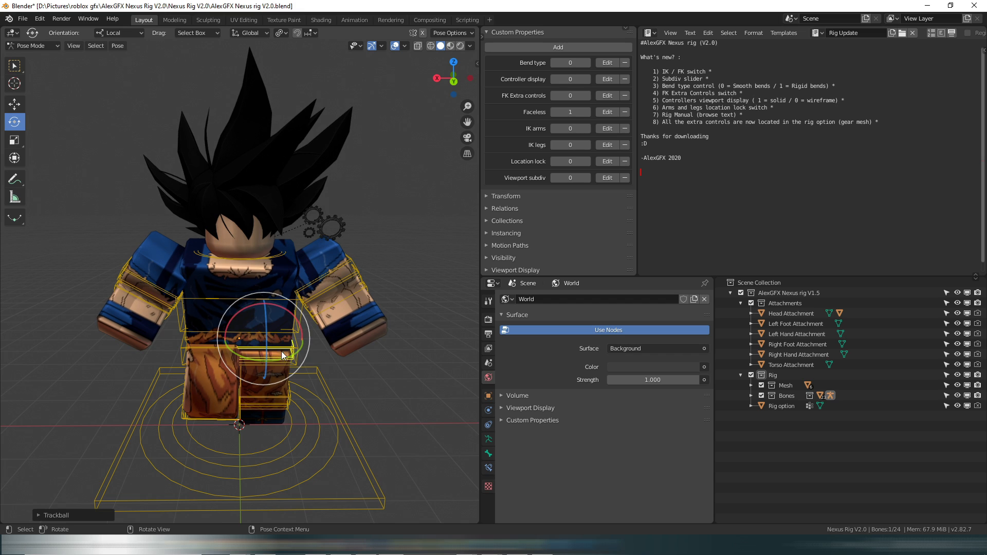
Keep Eevee as the render engine, make the film background transparent and switch the viewport to rendered shading.
{"action": "left_click", "coordinate": [488, 320]}
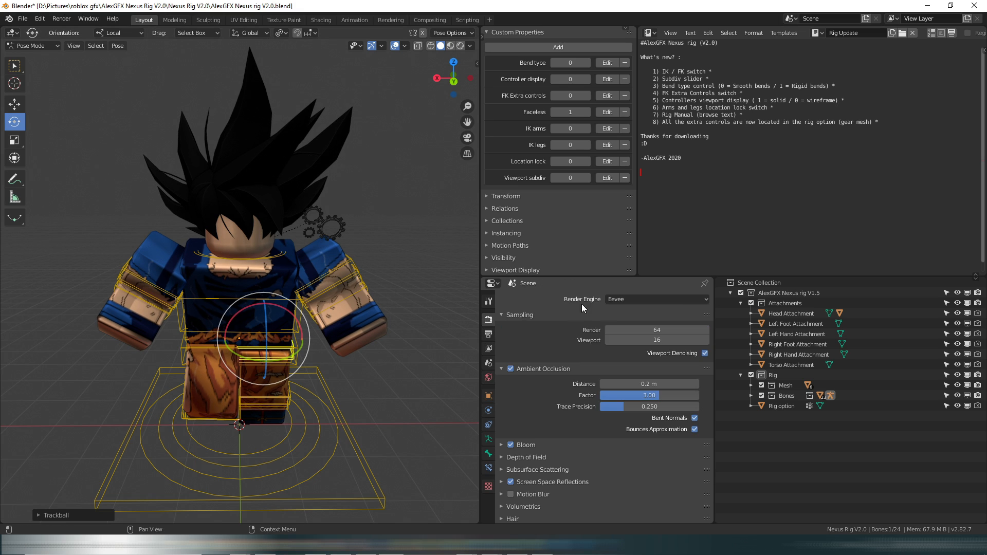
{"action": "left_click", "coordinate": [649, 300]}
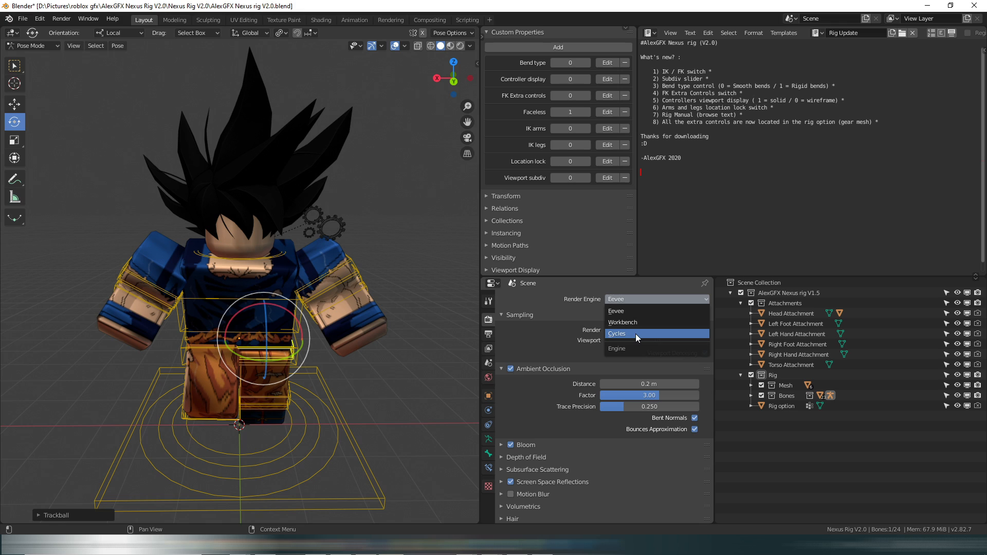
{"action": "left_click", "coordinate": [650, 282]}
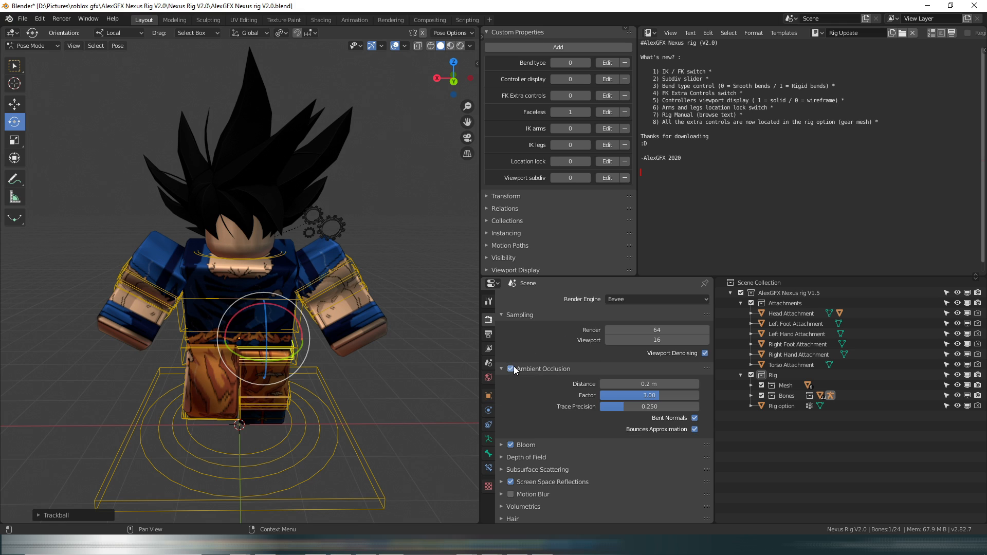
{"action": "scroll", "coordinate": [514, 384], "scroll_direction": "down", "scroll_amount": 3}
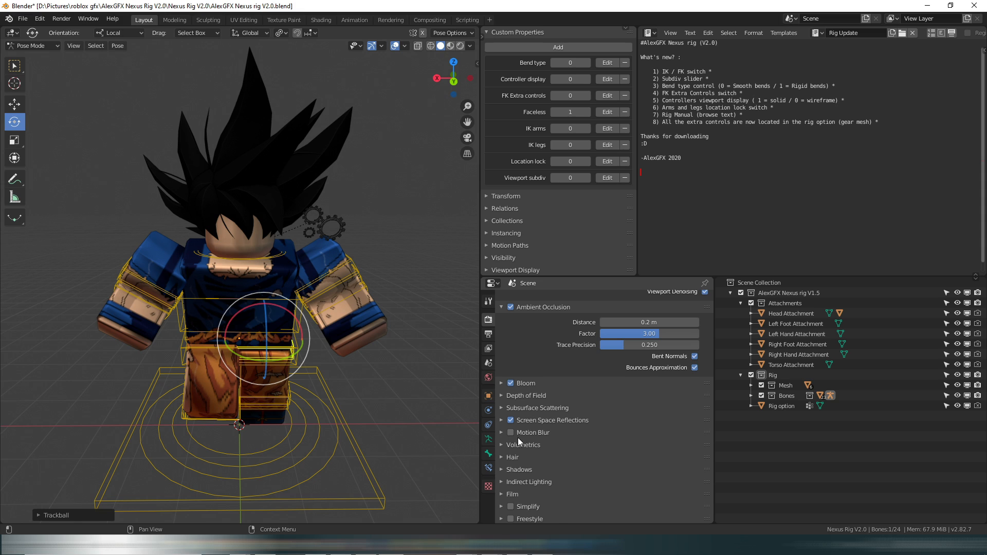
{"action": "left_click", "coordinate": [509, 494]}
{"action": "scroll", "coordinate": [584, 468], "scroll_direction": "down", "scroll_amount": 2}
{"action": "scroll", "coordinate": [584, 468], "scroll_direction": "down", "scroll_amount": 1}
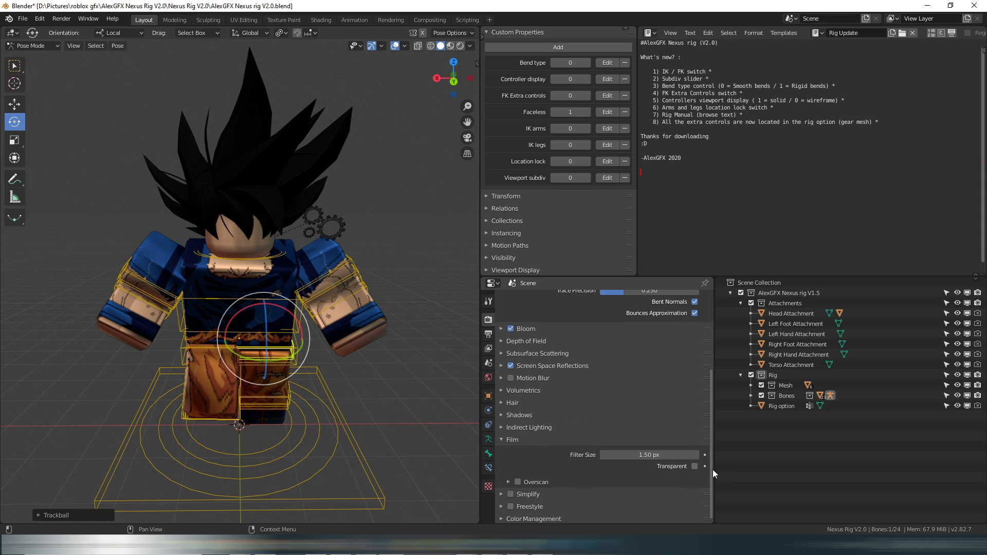
{"action": "left_click", "coordinate": [694, 466]}
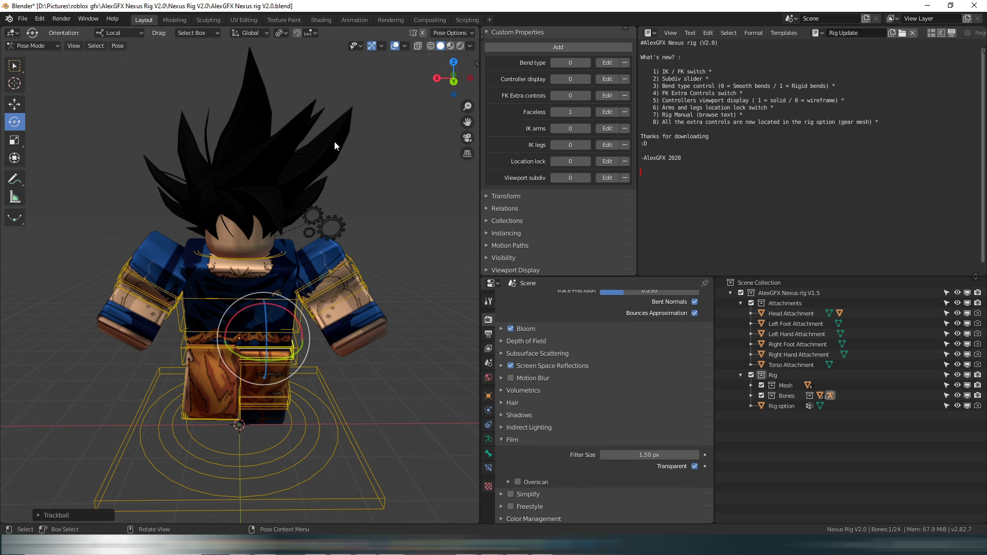
{"action": "left_click", "coordinate": [461, 47]}
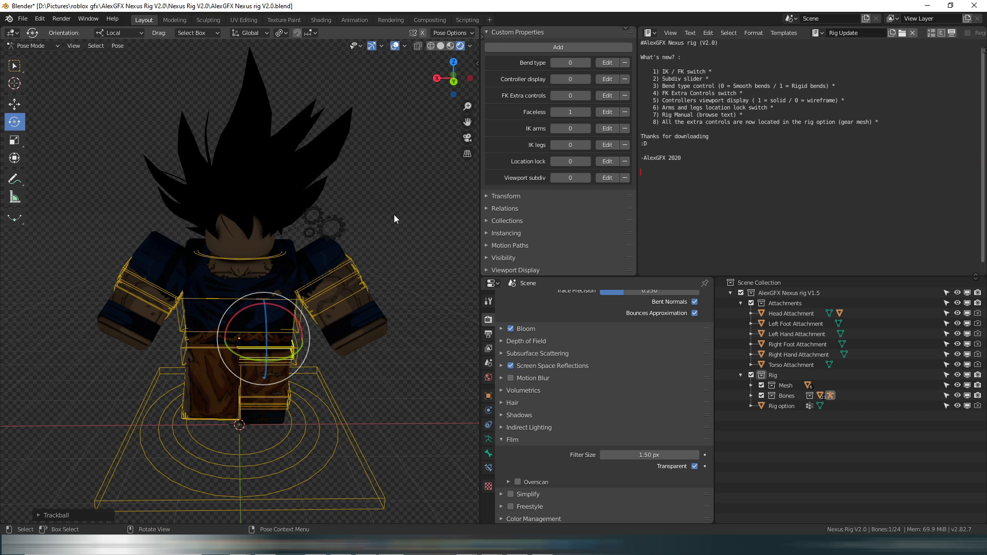
Set the render output resolution to 4000 px in X and 4000 px in Y.
{"action": "scroll", "coordinate": [524, 464], "scroll_direction": "down", "scroll_amount": 1}
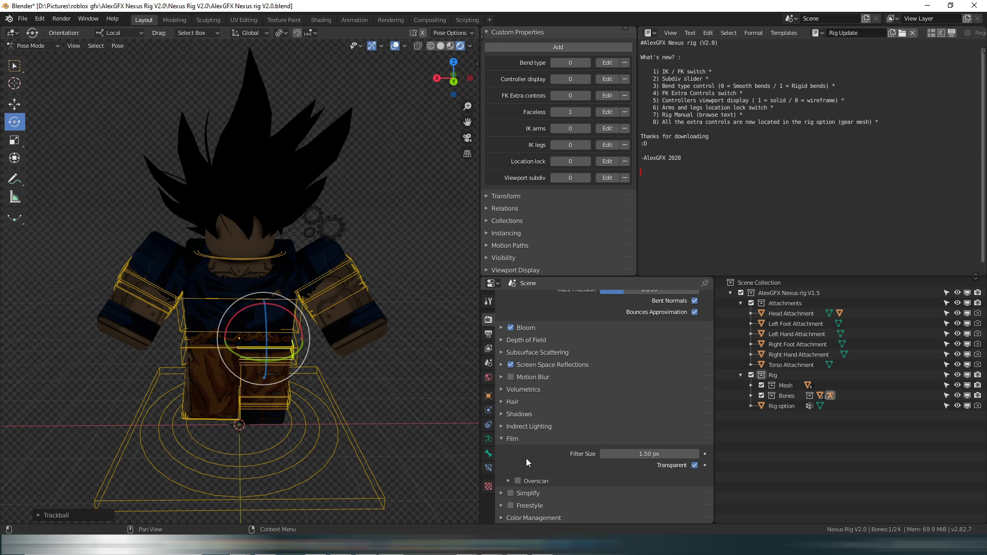
{"action": "scroll", "coordinate": [501, 406], "scroll_direction": "up", "scroll_amount": 5}
{"action": "left_click", "coordinate": [489, 333]}
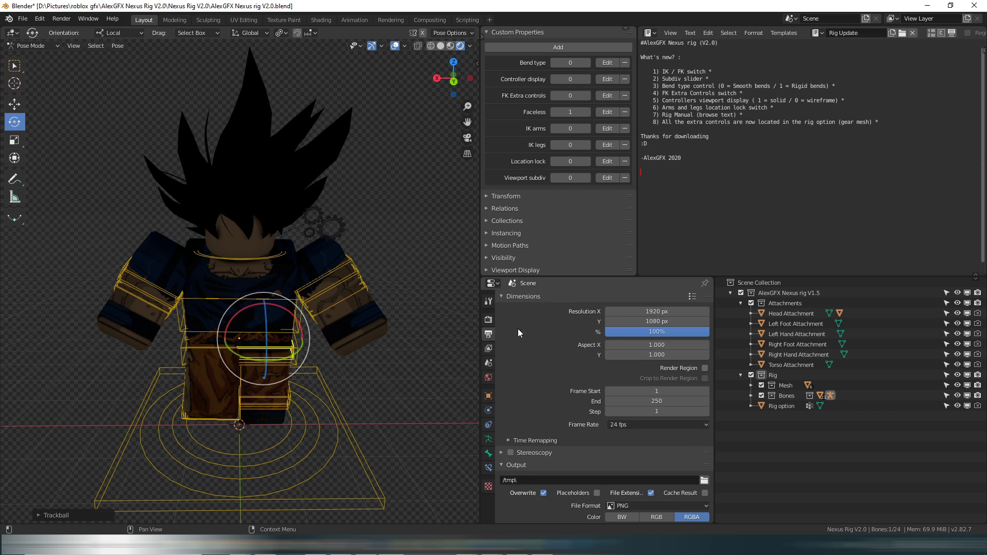
{"action": "left_click", "coordinate": [667, 311]}
{"action": "type", "text": "4000"}
{"action": "key", "text": "Return"}
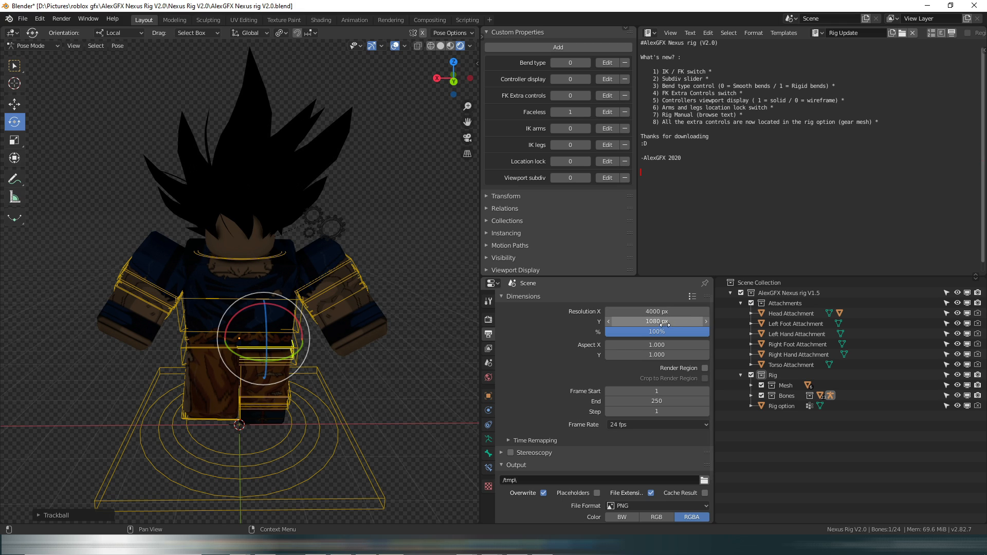
{"action": "left_click", "coordinate": [663, 320]}
{"action": "type", "text": "40"}
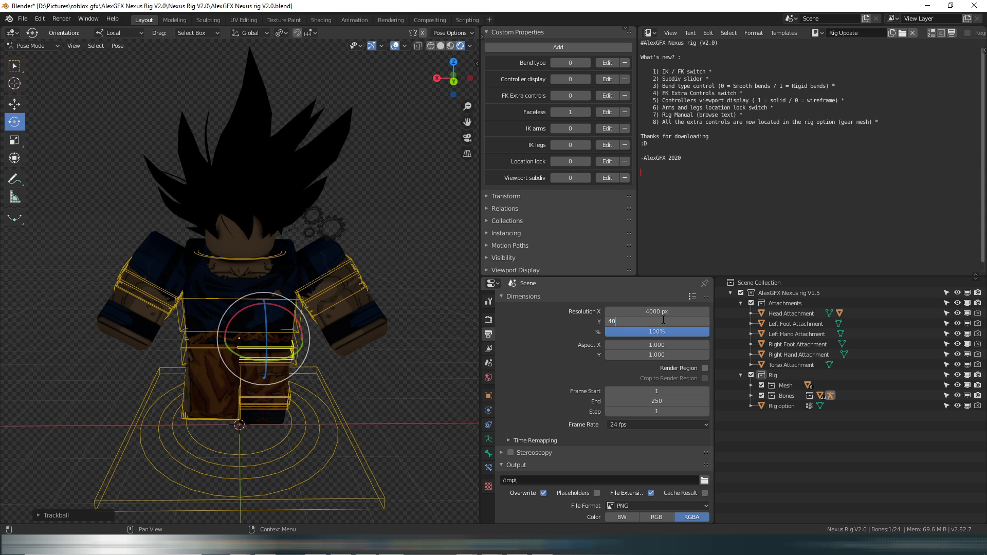
{"action": "type", "text": "00"}
{"action": "key", "text": "Return"}
{"action": "scroll", "coordinate": [562, 423], "scroll_direction": "down", "scroll_amount": 3}
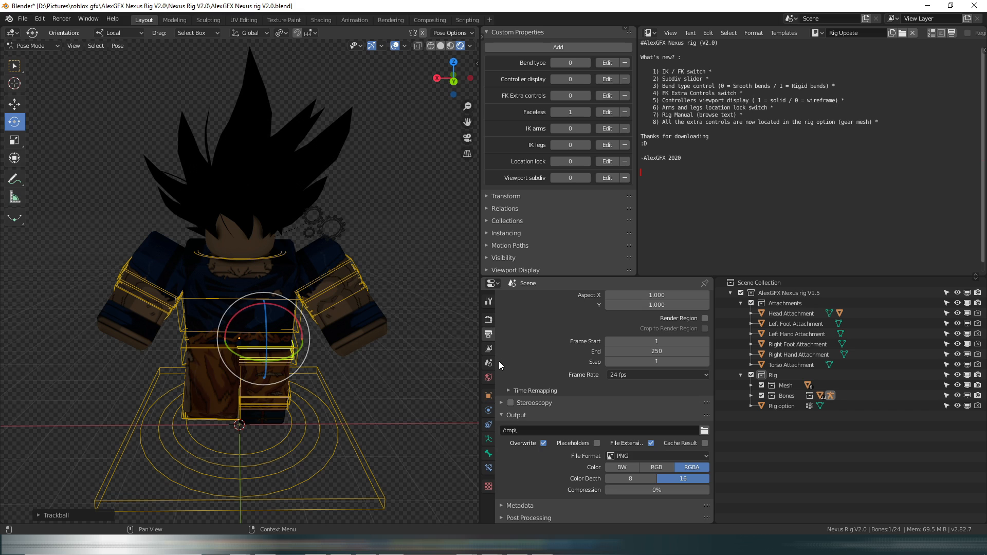
{"action": "scroll", "coordinate": [548, 344], "scroll_direction": "up", "scroll_amount": 3}
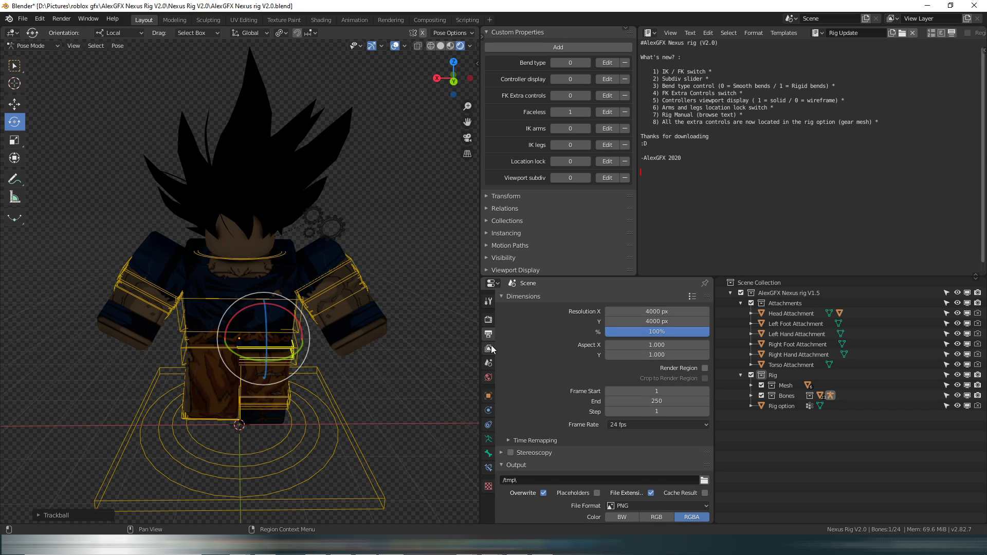
Turn off Bent Normals in the ambient occlusion settings and switch the rig from Pose Mode to Object Mode.
{"action": "left_click", "coordinate": [489, 321]}
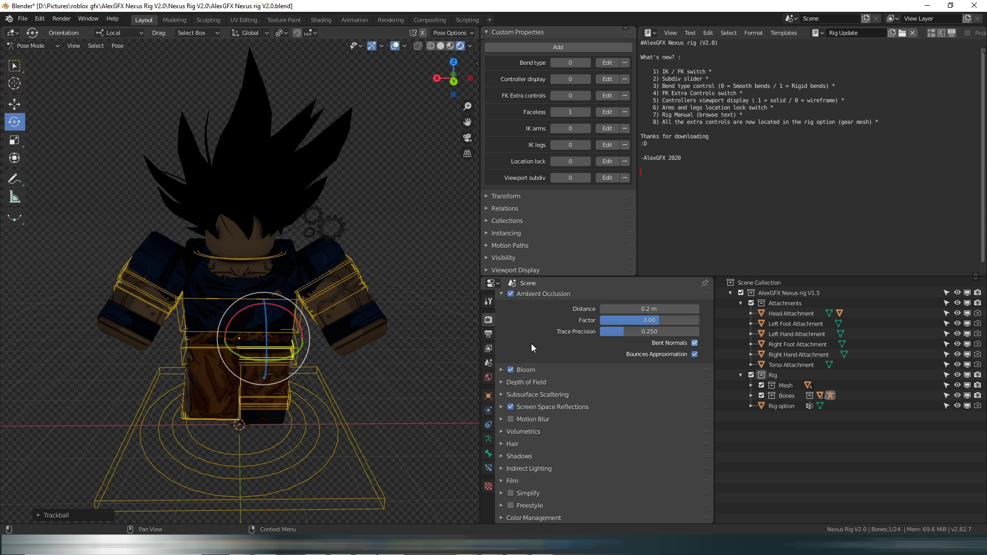
{"action": "left_click", "coordinate": [695, 343]}
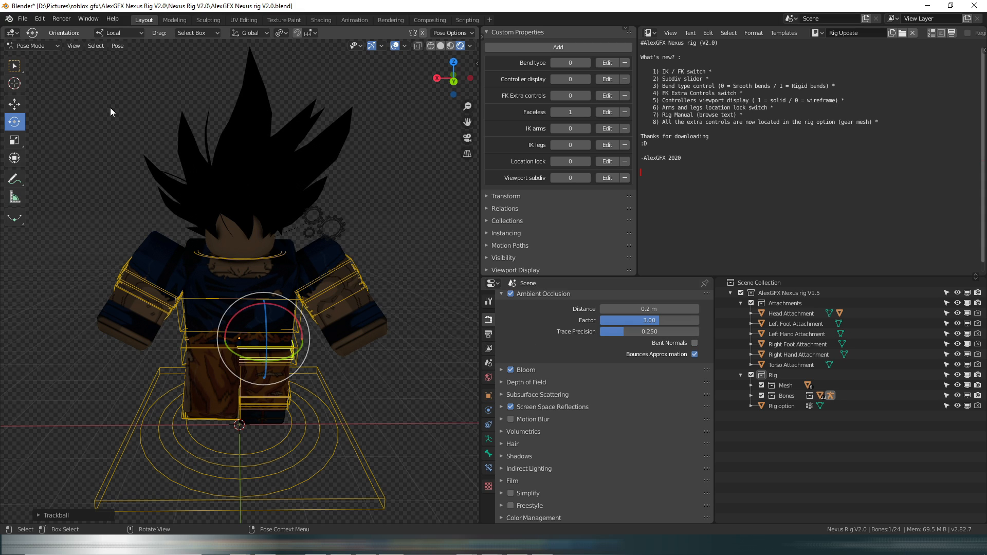
{"action": "left_click", "coordinate": [53, 47]}
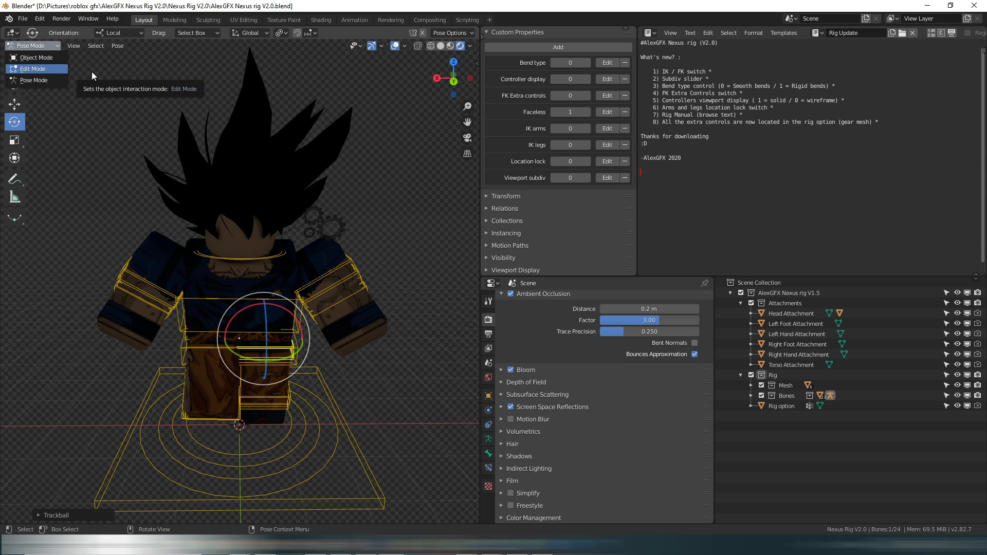
{"action": "left_click", "coordinate": [92, 72]}
{"action": "left_click", "coordinate": [54, 50]}
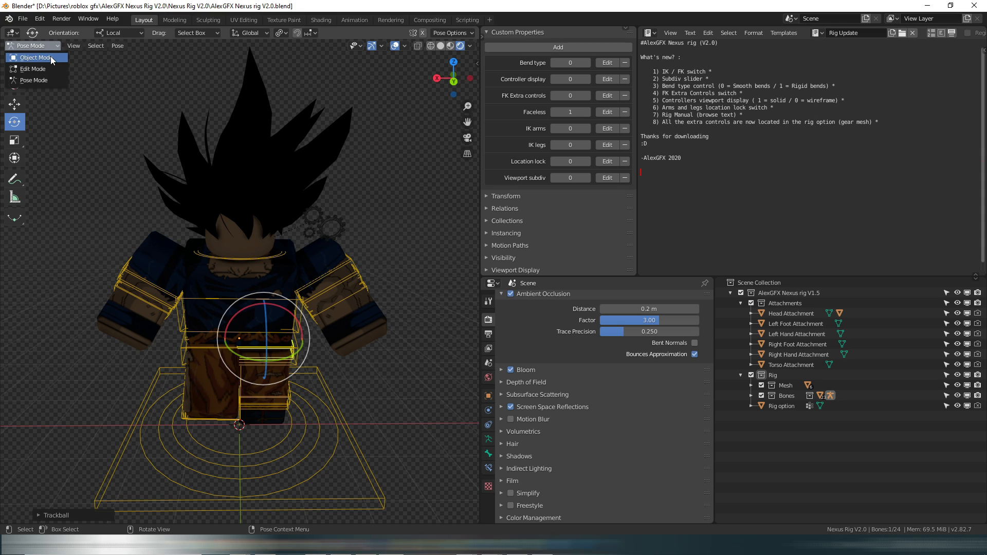
{"action": "left_click", "coordinate": [50, 57]}
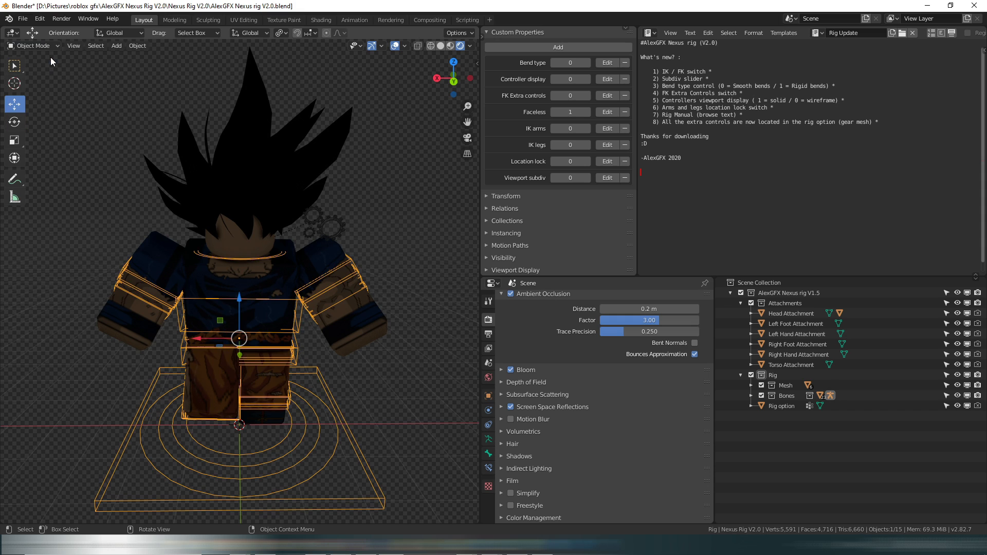
Add a point light, raise it to head height and move it out along positive Y, clear of the character.
{"action": "left_click", "coordinate": [120, 48]}
{"action": "mouse_move", "coordinate": [168, 168]}
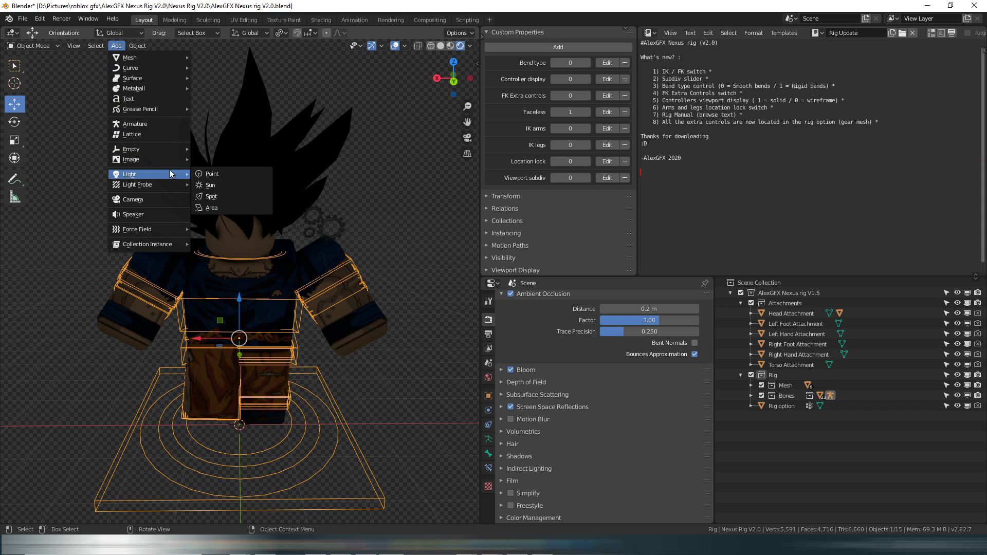
{"action": "left_click", "coordinate": [207, 174]}
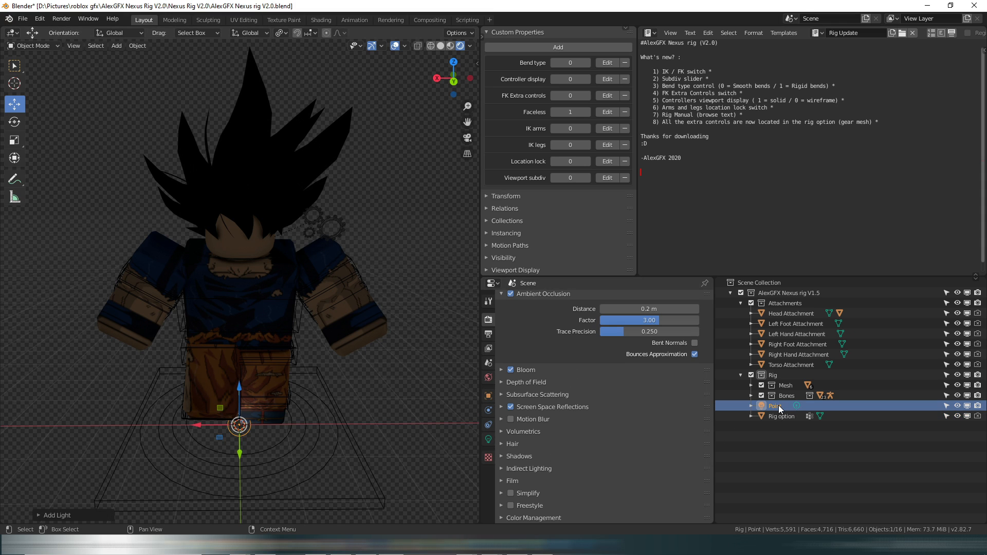
{"action": "left_click", "coordinate": [489, 439]}
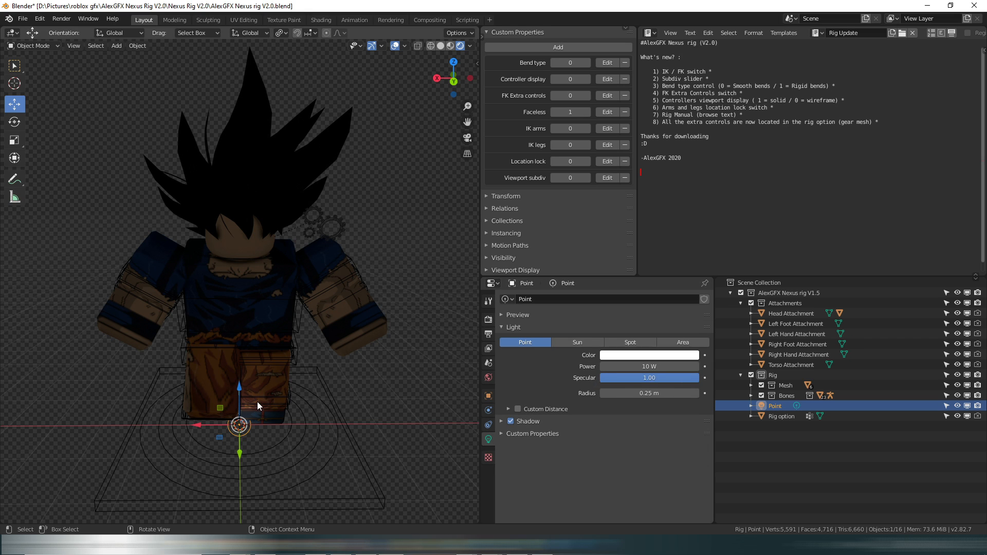
{"action": "left_click_drag", "start_coordinate": [236, 389], "coordinate": [244, 204]}
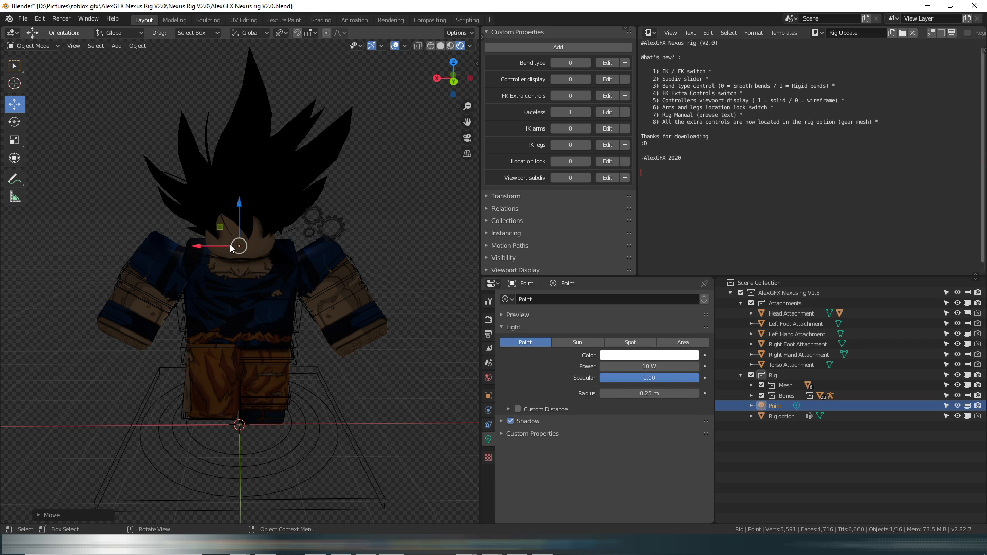
{"action": "key", "text": "shift+grave"}
{"action": "middle_click_drag", "start_coordinate": [217, 247], "coordinate": [324, 252]}
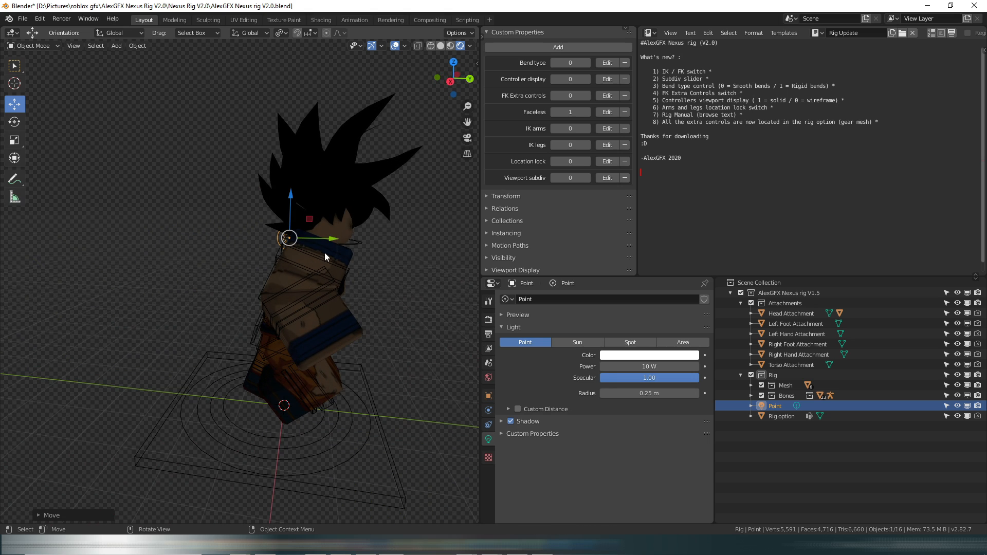
{"action": "left_click_drag", "start_coordinate": [334, 241], "coordinate": [441, 242]}
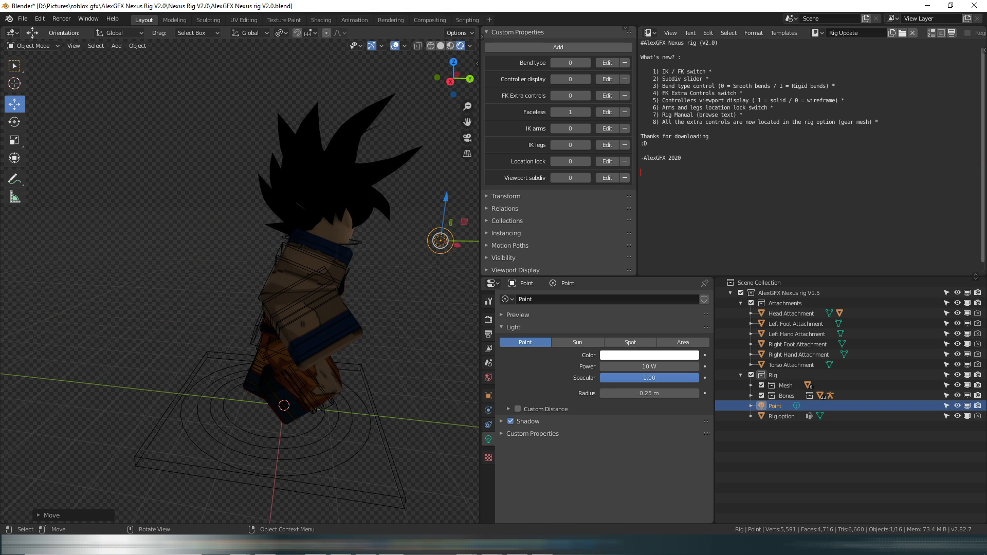
Reselect the point light, try a radius of 7 m and settle on 4 m.
{"action": "key", "text": "shift+grave"}
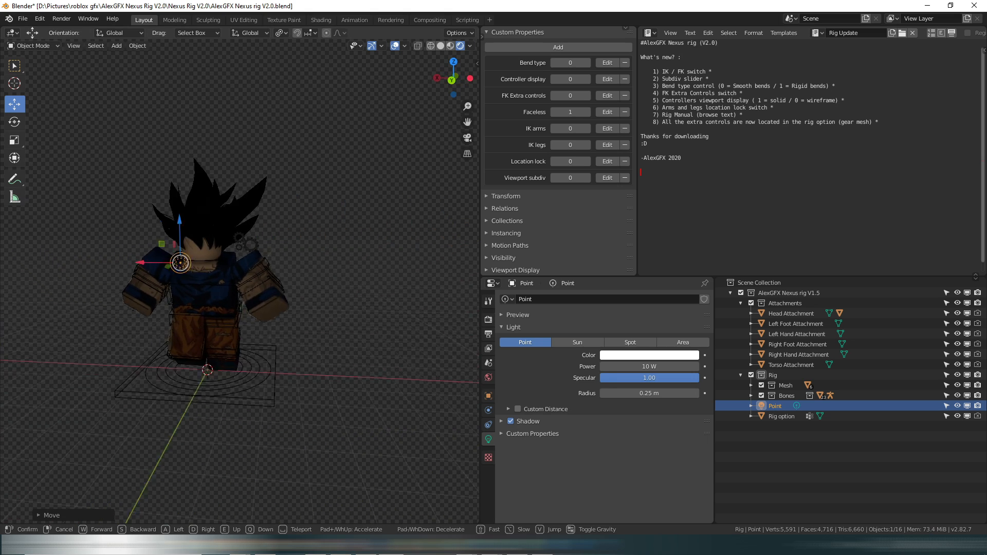
{"action": "key", "text": "w"}
{"action": "left_click", "coordinate": [246, 287]}
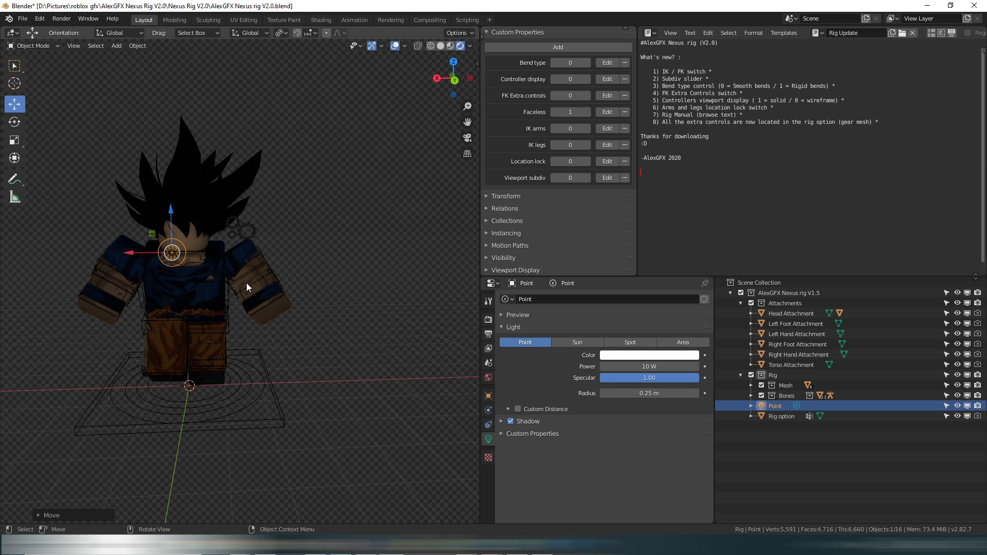
{"action": "left_click", "coordinate": [185, 254]}
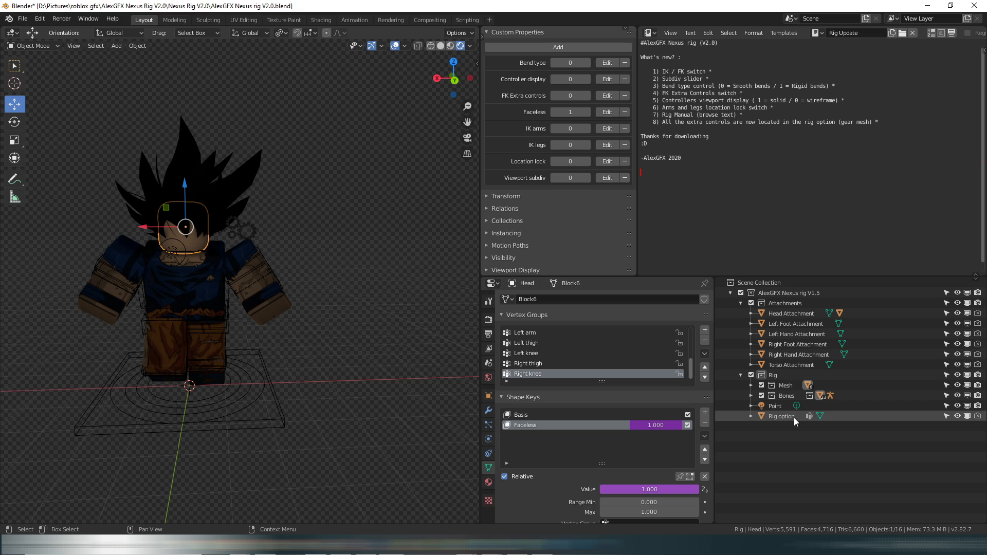
{"action": "left_click", "coordinate": [776, 406]}
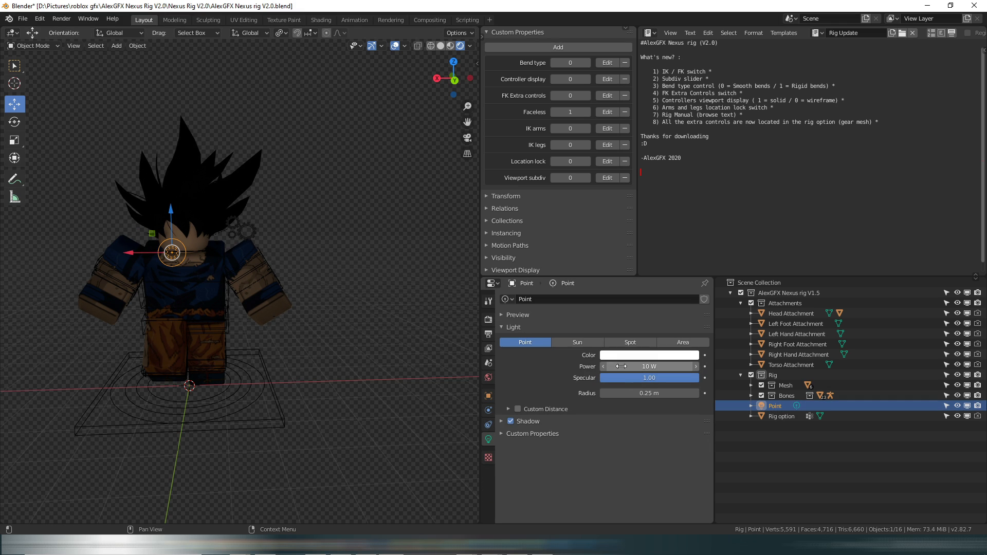
{"action": "left_click", "coordinate": [628, 367]}
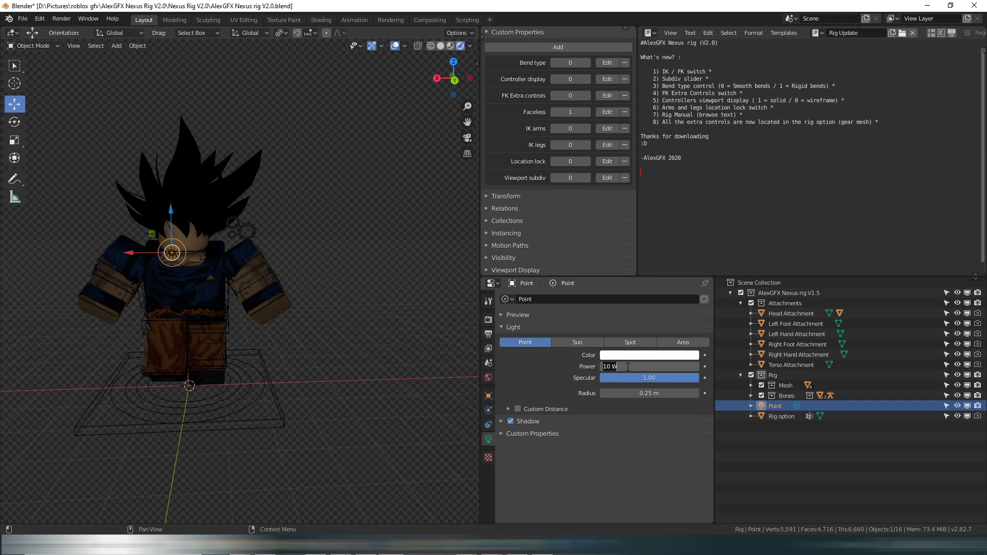
{"action": "left_click", "coordinate": [662, 391]}
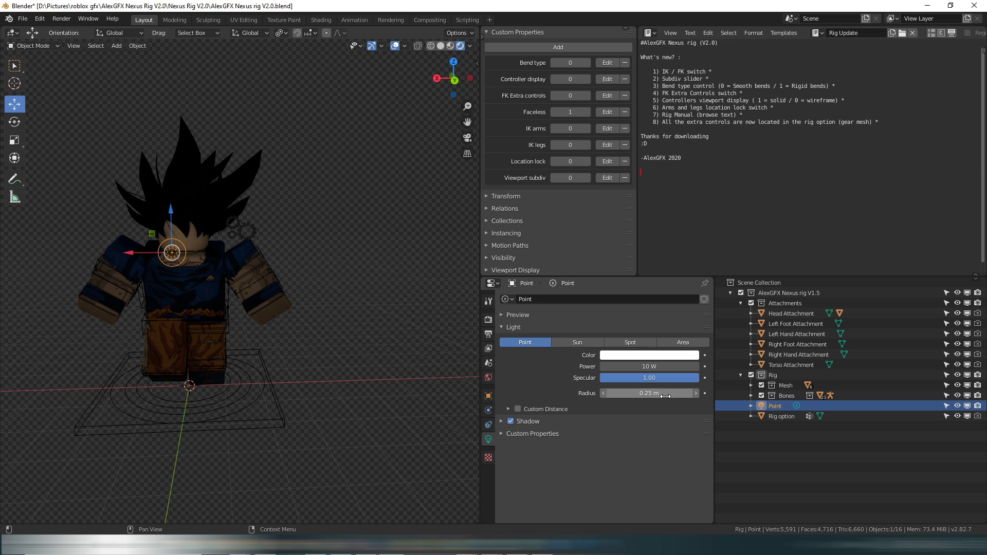
{"action": "left_click", "coordinate": [665, 394]}
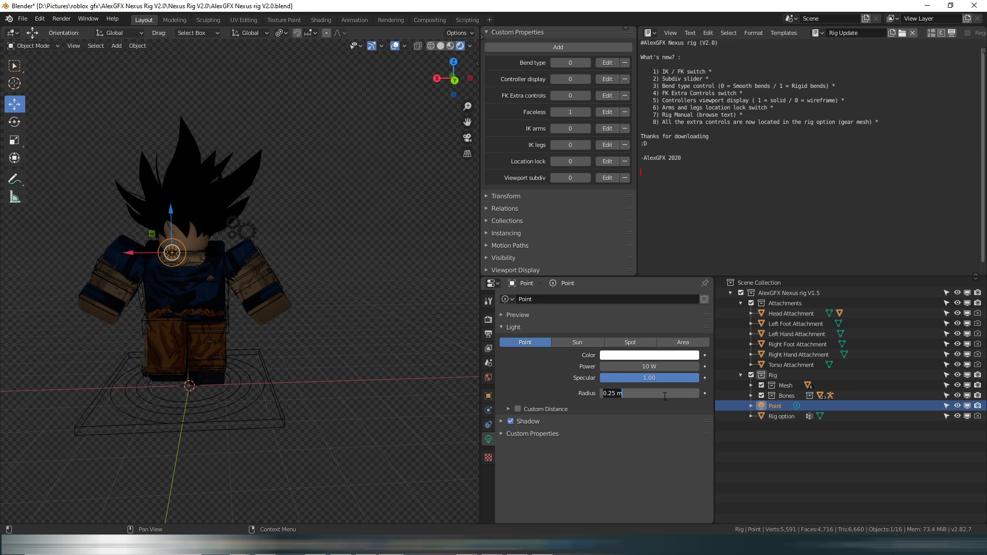
{"action": "type", "text": "7"}
{"action": "key", "text": "Return"}
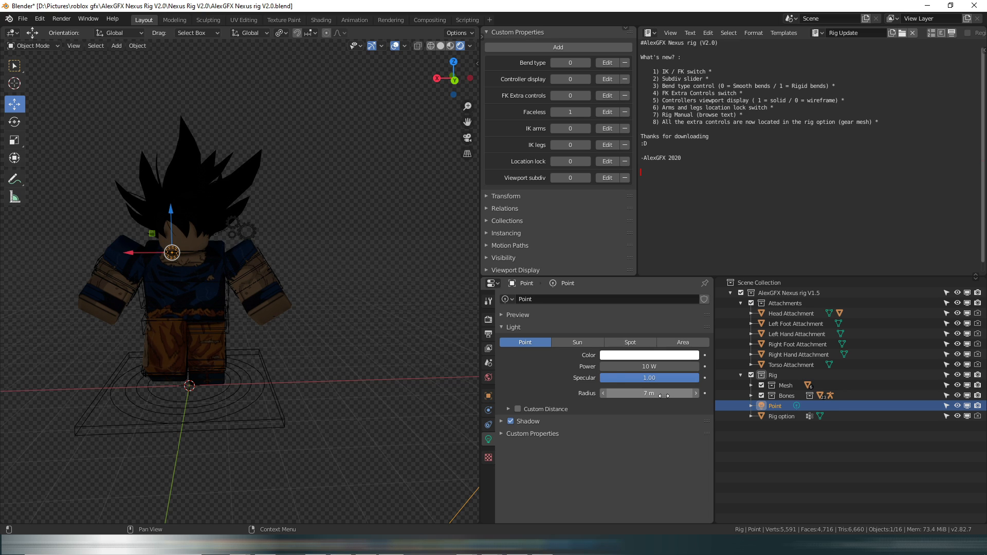
{"action": "left_click", "coordinate": [664, 395]}
{"action": "type", "text": "4"}
{"action": "key", "text": "Return"}
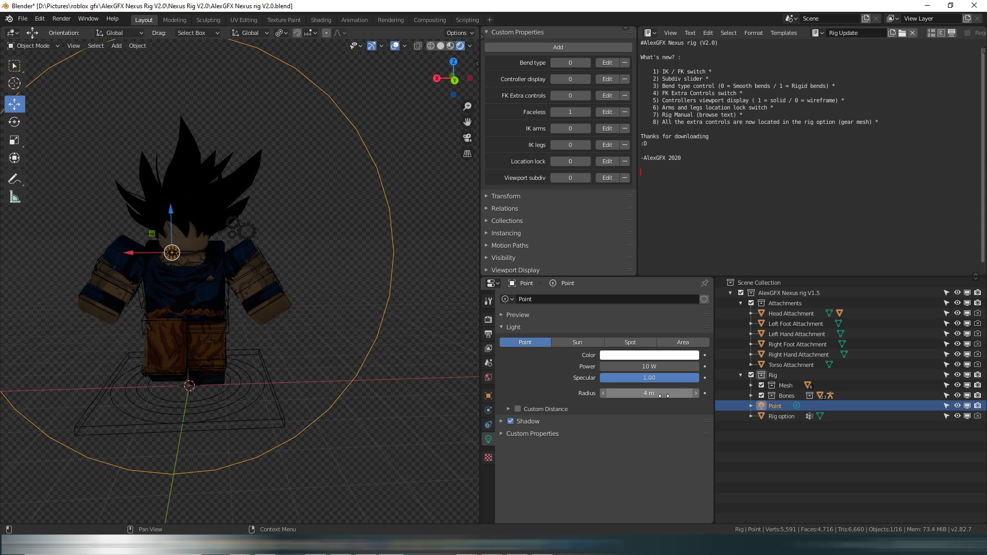
Set the point light's power to 1000 W.
{"action": "left_click", "coordinate": [655, 368]}
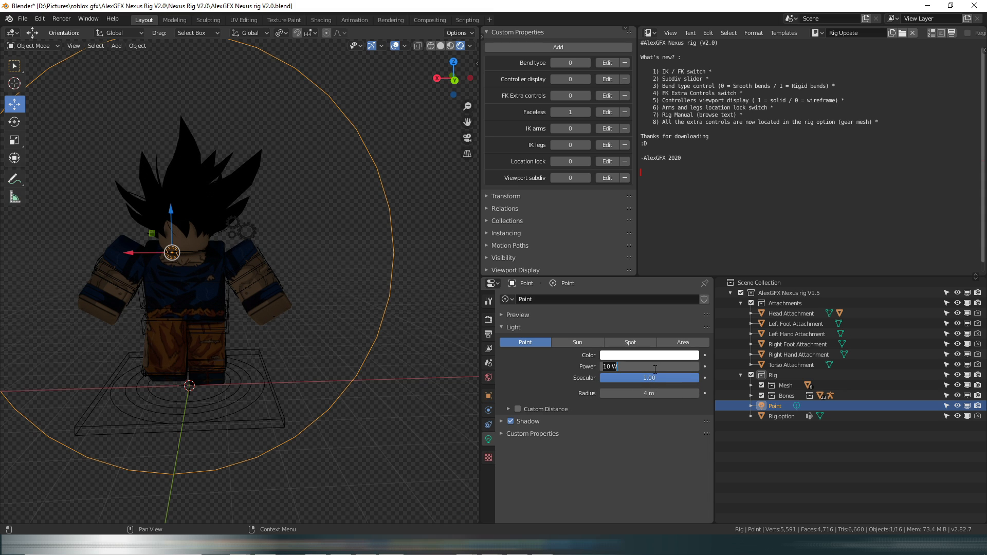
{"action": "type", "text": "1000"}
{"action": "key", "text": "Return"}
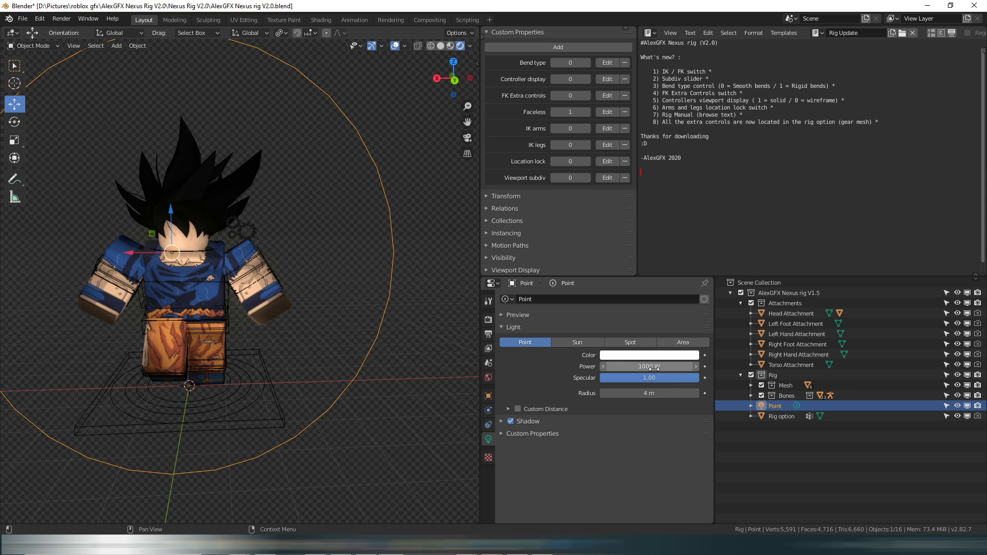
Try the point light's power at 1500 W, check the character from the front, and raise it to 1700 W.
{"action": "left_click", "coordinate": [654, 368]}
{"action": "type", "text": "15"}
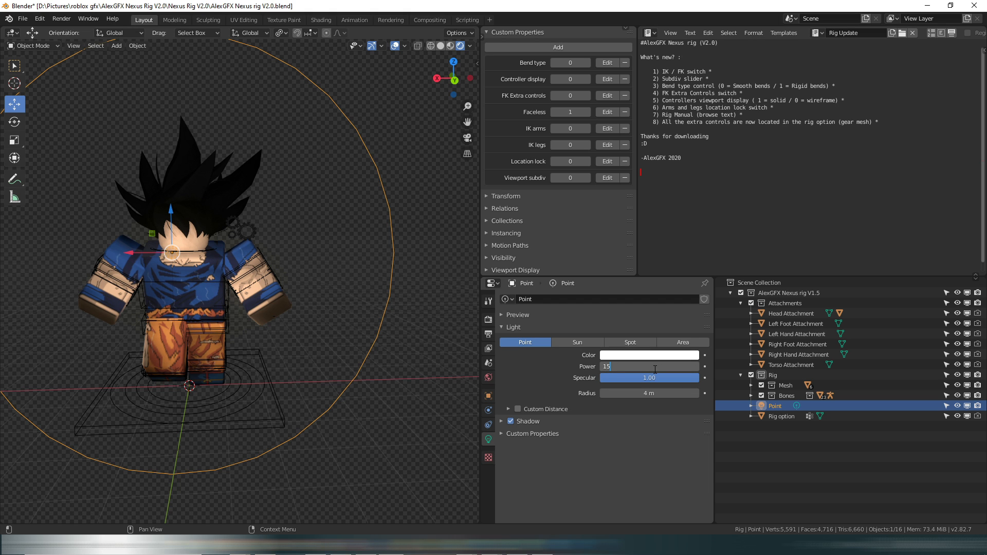
{"action": "key", "text": "Return"}
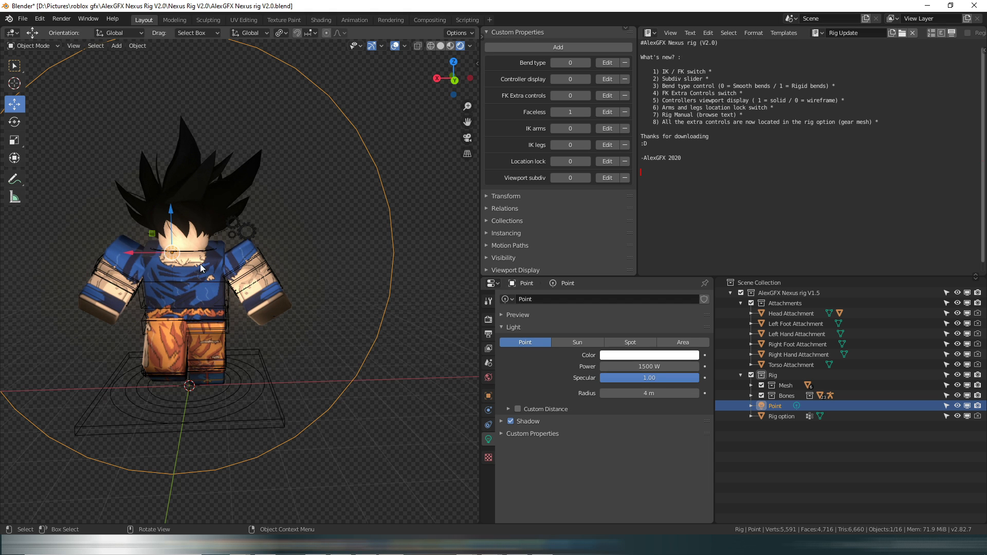
{"action": "key", "text": "shift+grave"}
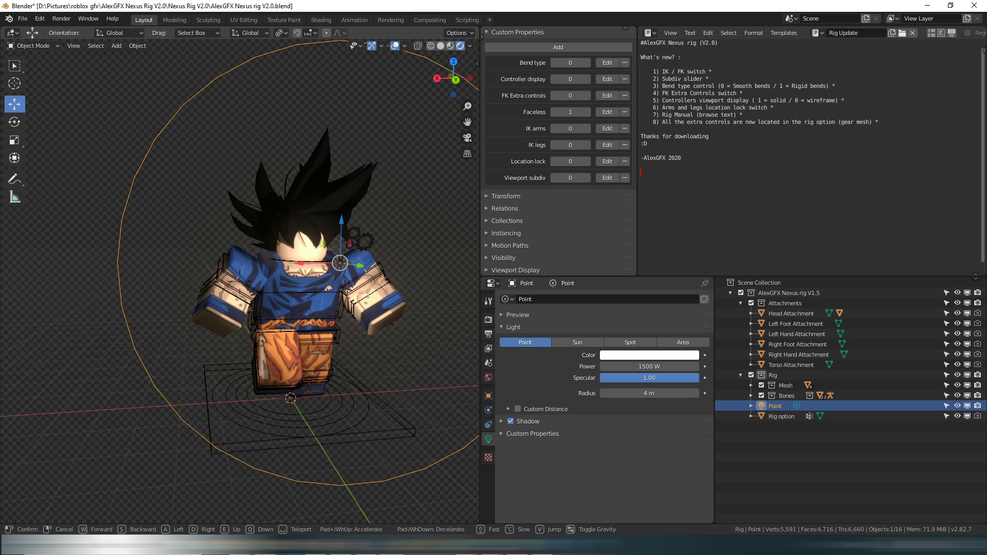
{"action": "key", "text": "a"}
{"action": "key", "text": "w"}
{"action": "key", "text": "d"}
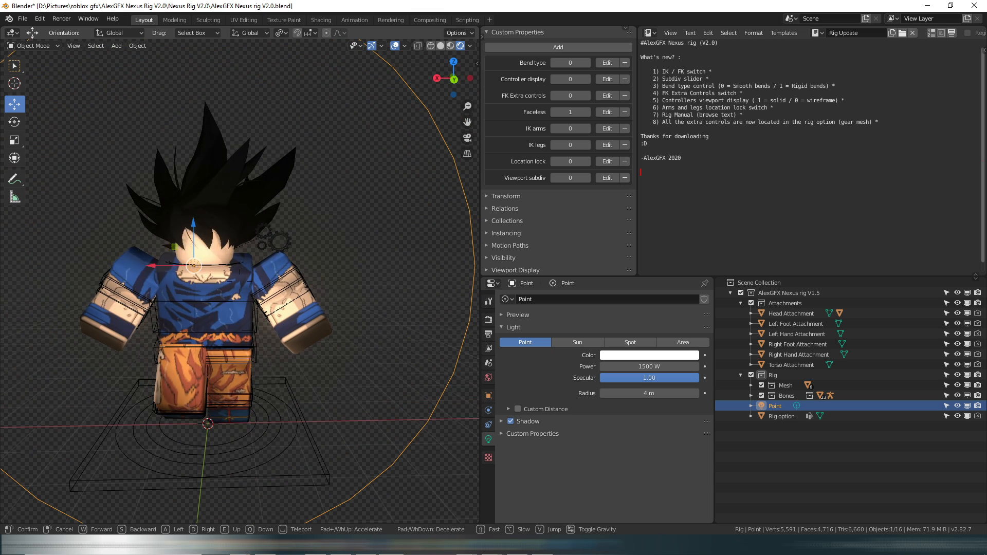
{"action": "left_click", "coordinate": [240, 282]}
{"action": "left_click", "coordinate": [638, 367]}
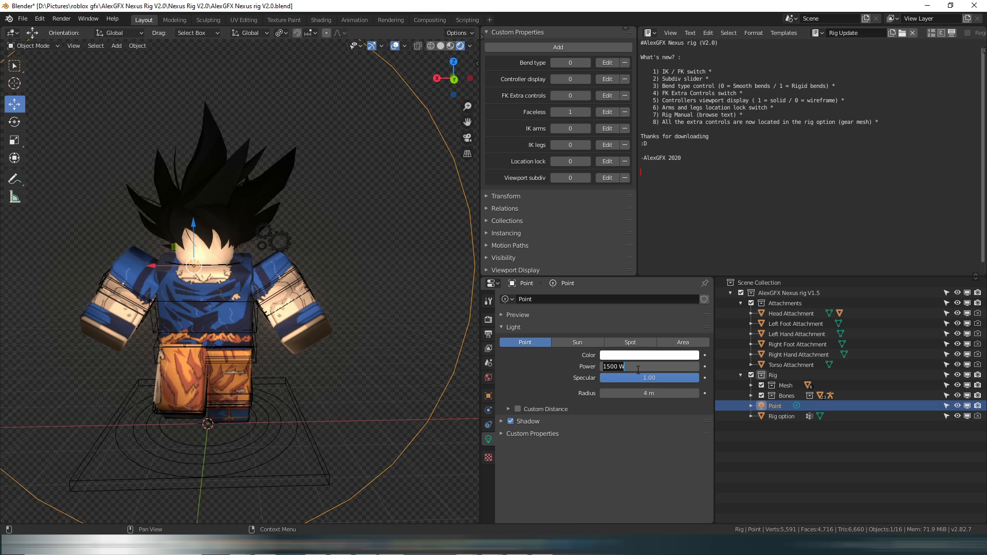
{"action": "type", "text": "1700"}
{"action": "key", "text": "Return"}
Shift the point light slightly along negative X to centre it on the character and set its power to 2000 W.
{"action": "key", "text": "g"}
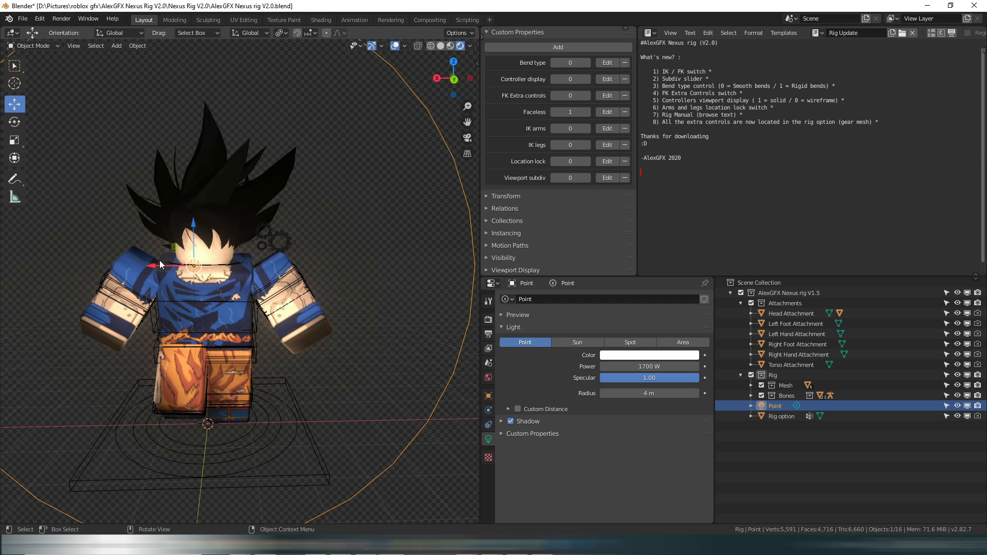
{"action": "key", "text": "x"}
{"action": "left_click", "coordinate": [161, 266]}
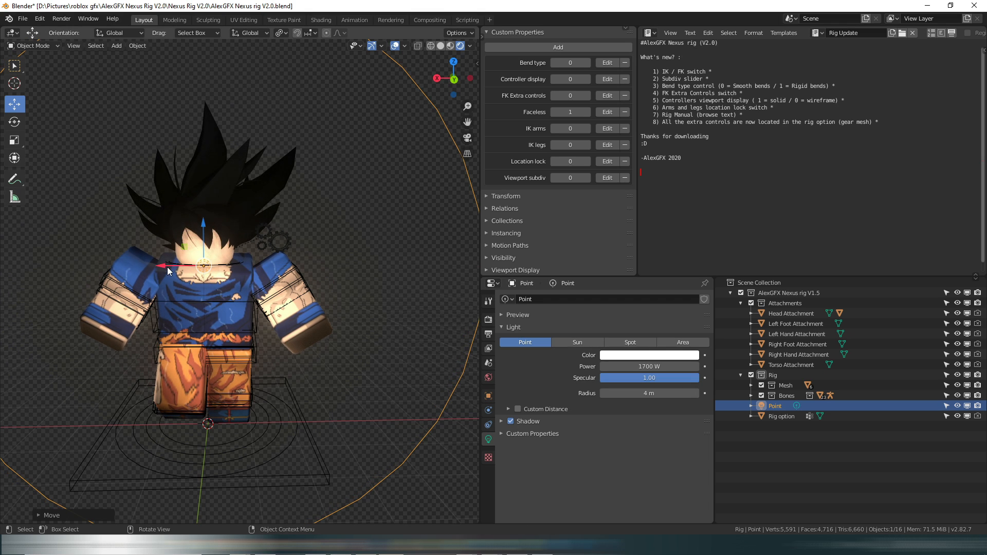
{"action": "left_click", "coordinate": [678, 366]}
{"action": "type", "text": "2000"}
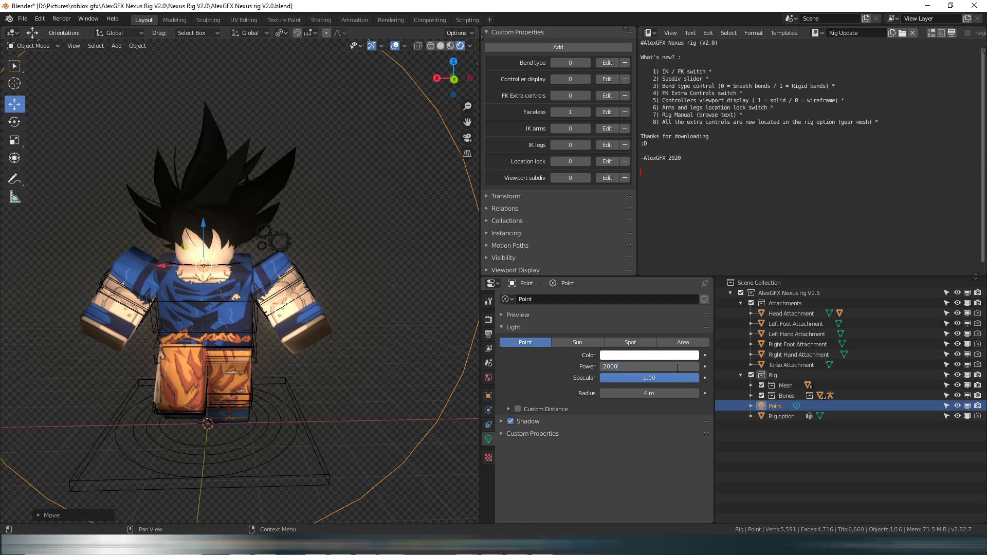
{"action": "key", "text": "Return"}
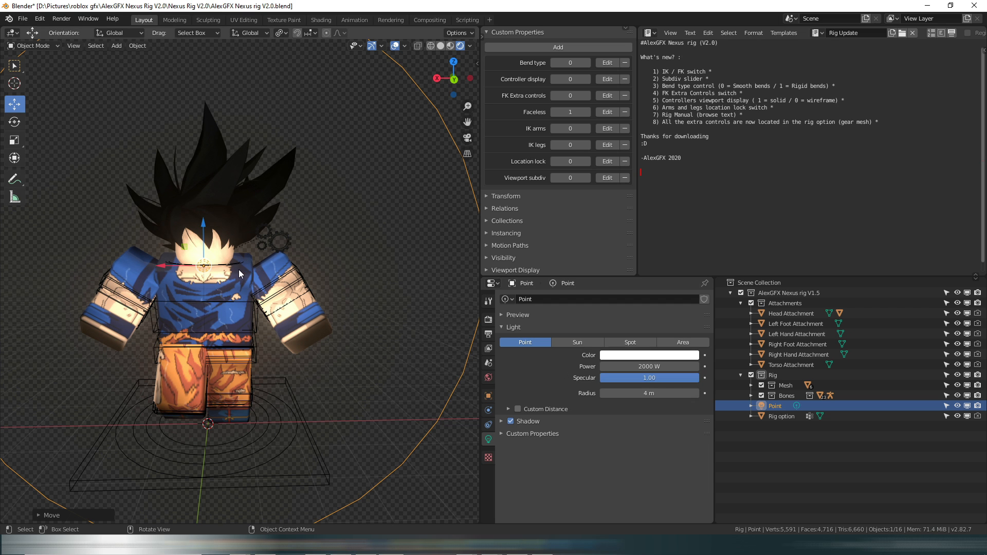
Move the point light farther from the character along positive Y.
{"action": "key", "text": "shift+grave"}
{"action": "key", "text": "a"}
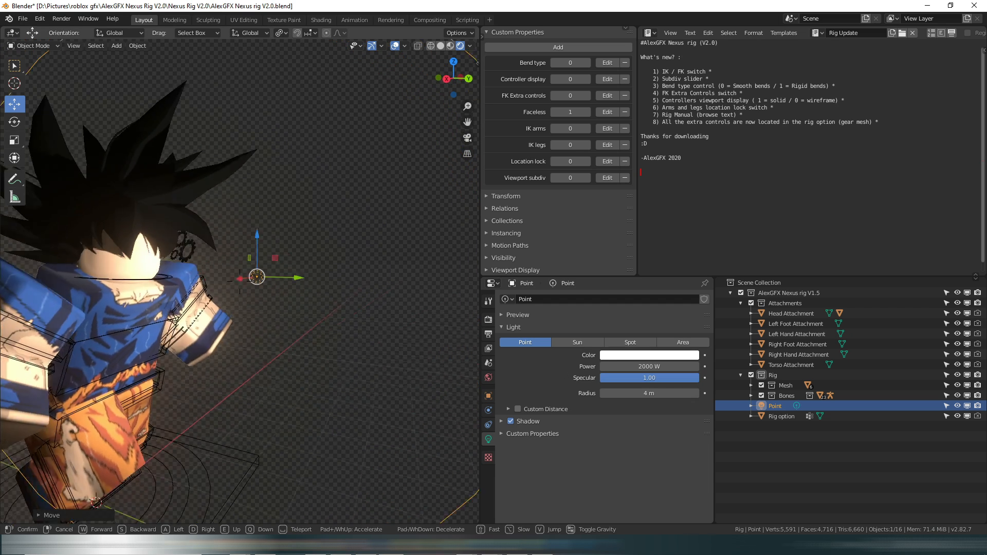
{"action": "left_click", "coordinate": [244, 270]}
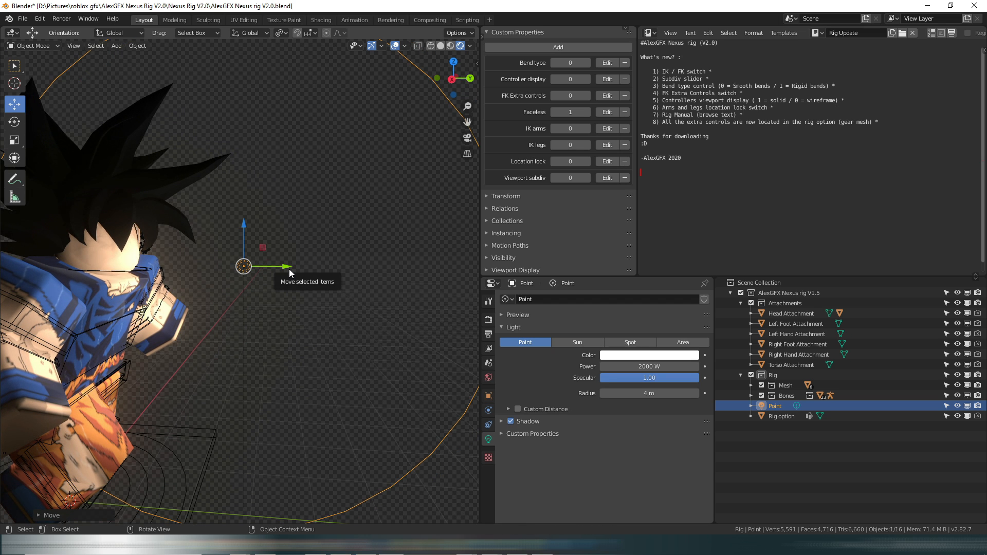
{"action": "left_click_drag", "start_coordinate": [282, 268], "coordinate": [374, 291]}
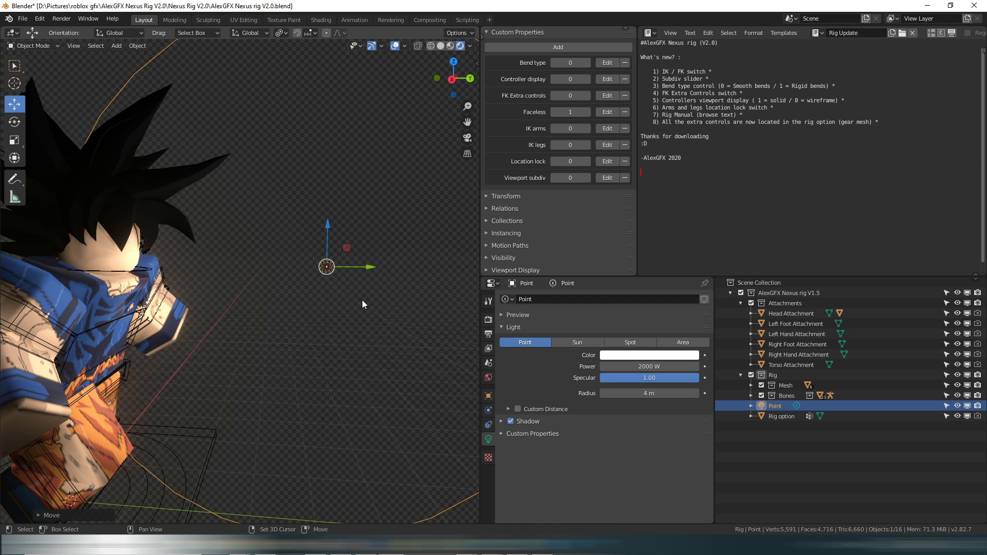
Set the point light's radius to 5 m while viewing the character from the front.
{"action": "key", "text": "shift+grave"}
{"action": "key", "text": "w"}
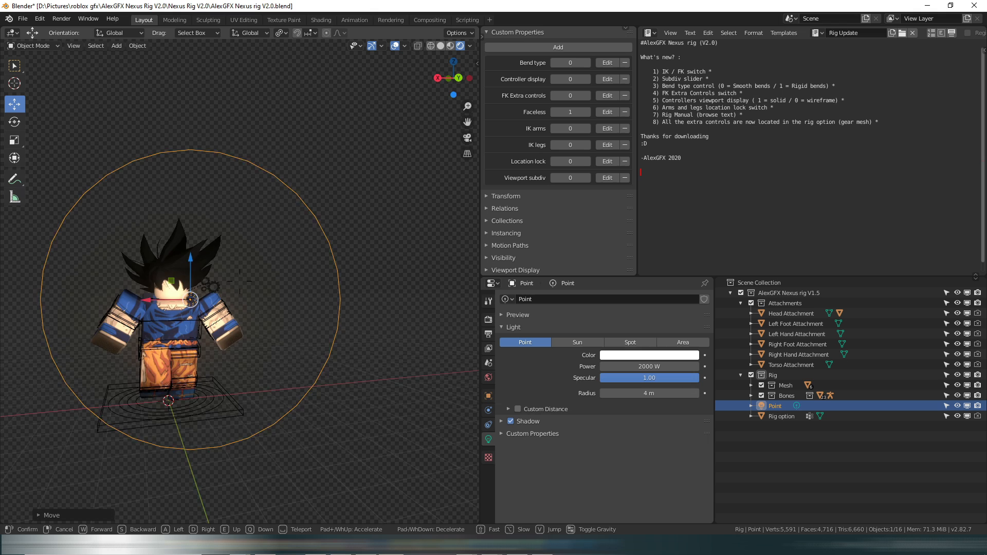
{"action": "key", "text": "d"}
{"action": "key", "text": "w"}
{"action": "left_click", "coordinate": [411, 320]}
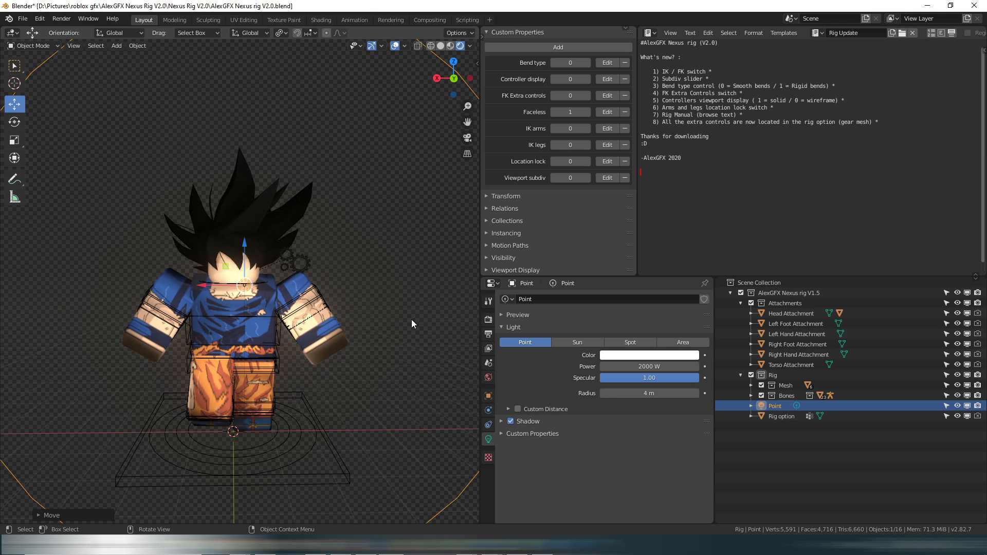
{"action": "left_click", "coordinate": [653, 393]}
{"action": "type", "text": "5"}
{"action": "key", "text": "Return"}
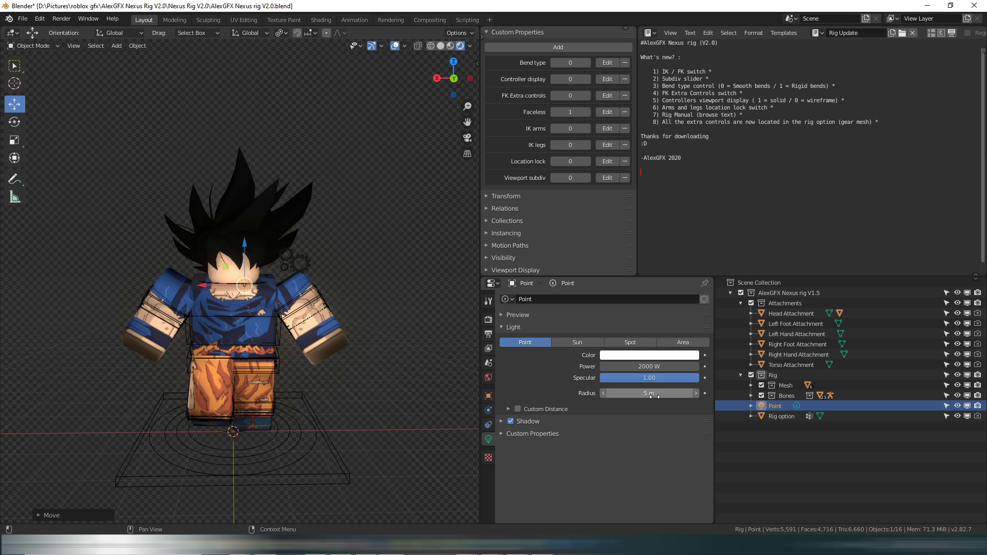
Try the point light's power at 3000 W and 4000 W, and settle on 3500 W.
{"action": "left_click", "coordinate": [666, 366]}
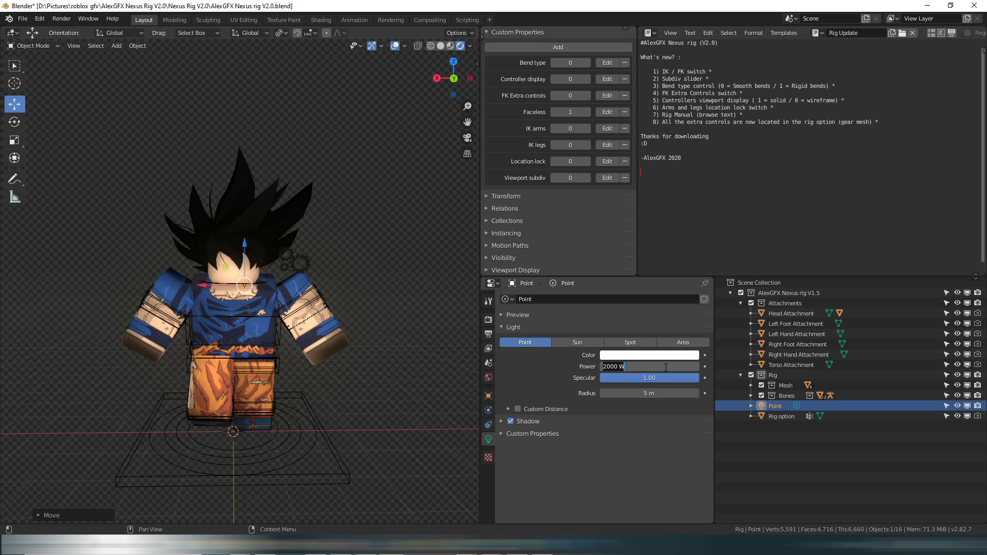
{"action": "type", "text": "300"}
{"action": "key", "text": "Return"}
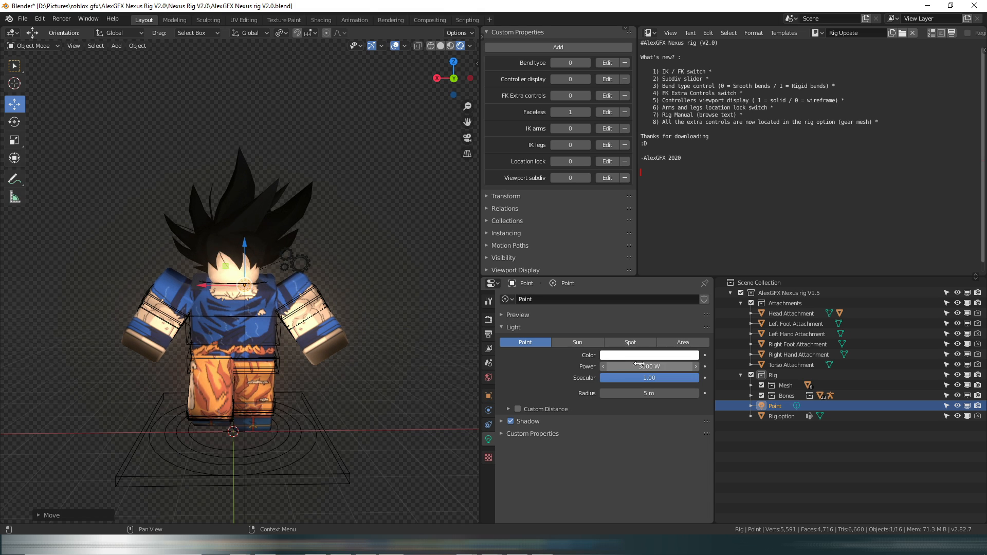
{"action": "left_click", "coordinate": [675, 366]}
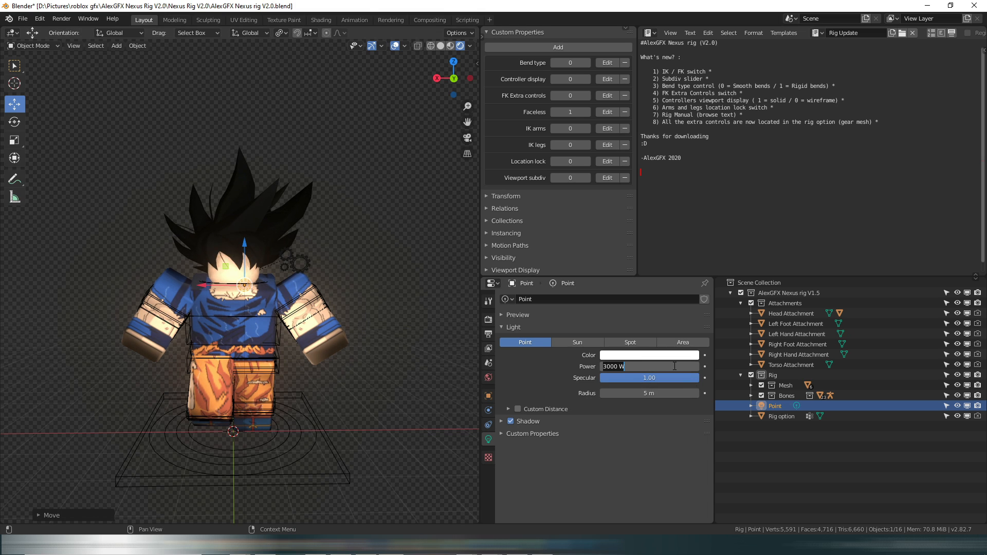
{"action": "type", "text": "4000"}
{"action": "key", "text": "Return"}
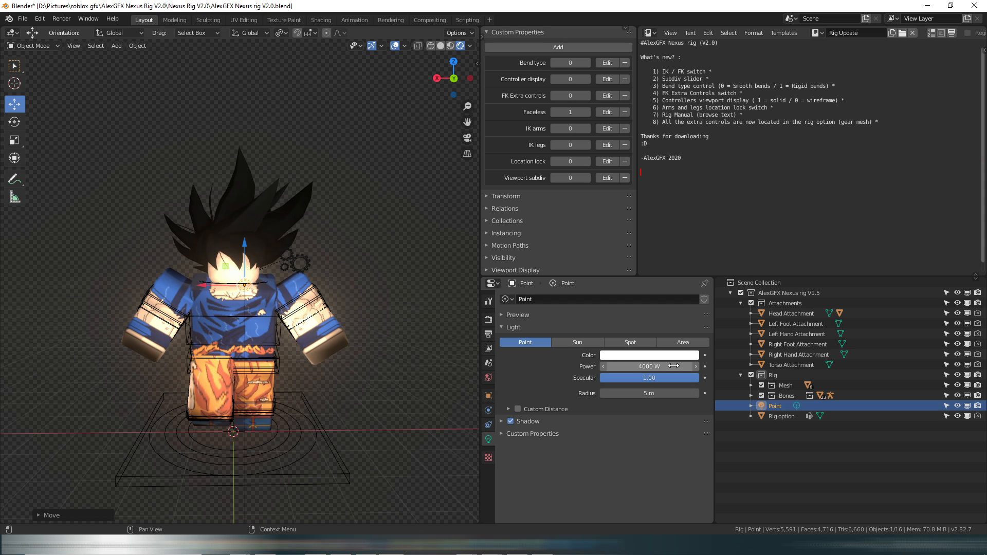
{"action": "left_click", "coordinate": [675, 366]}
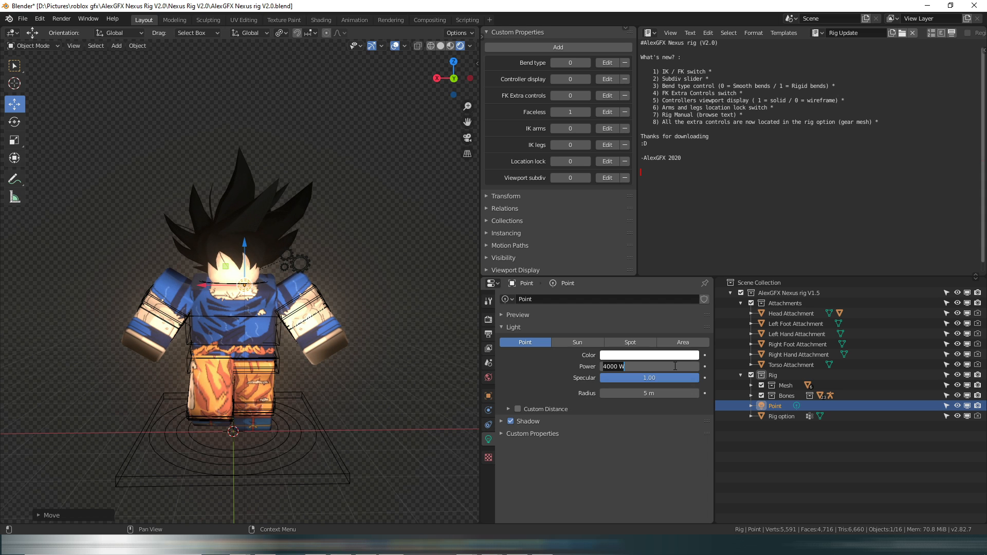
{"action": "type", "text": "3500"}
{"action": "key", "text": "Return"}
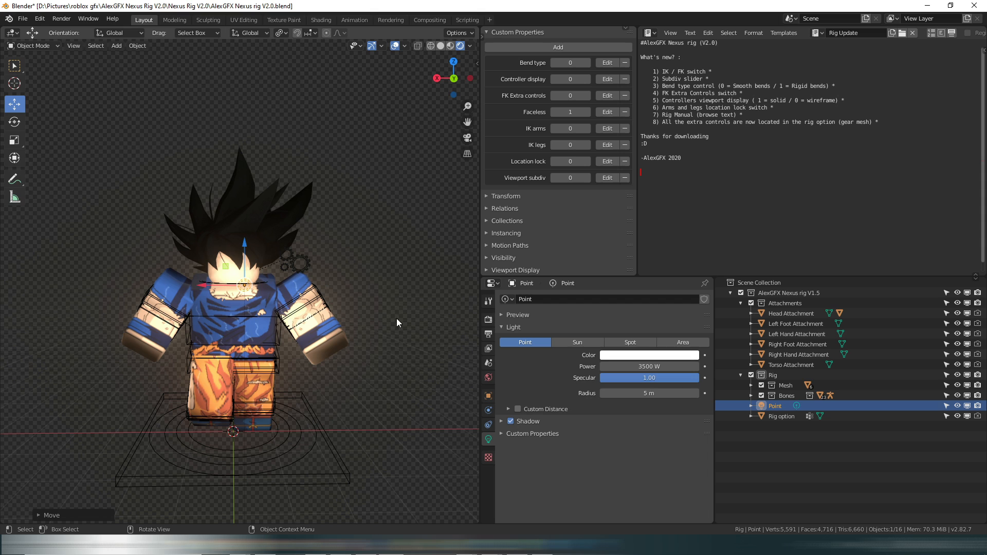
Add a camera, move it out along positive Y in front of the character and raise it to head height.
{"action": "left_click", "coordinate": [117, 46]}
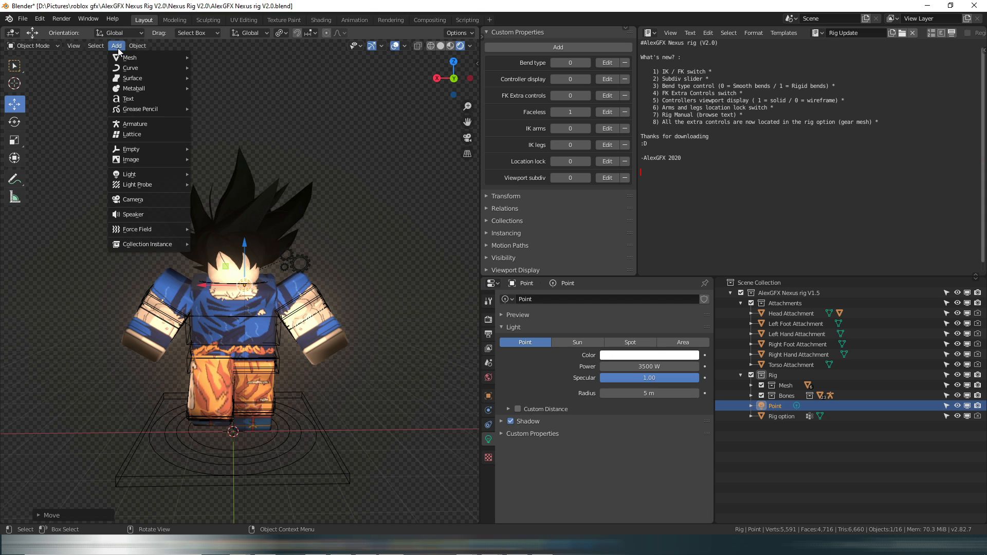
{"action": "left_click", "coordinate": [150, 189]}
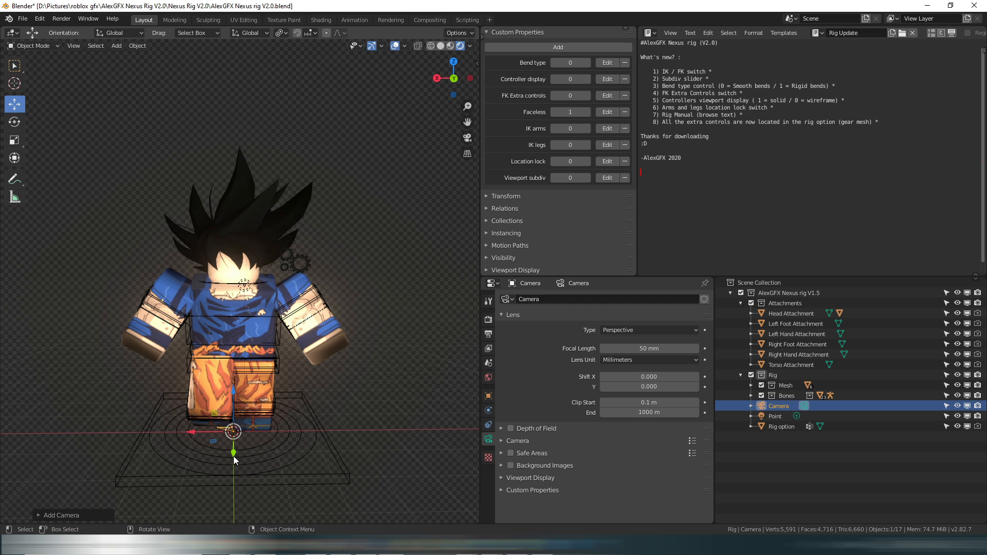
{"action": "left_click_drag", "start_coordinate": [233, 430], "coordinate": [230, 509]}
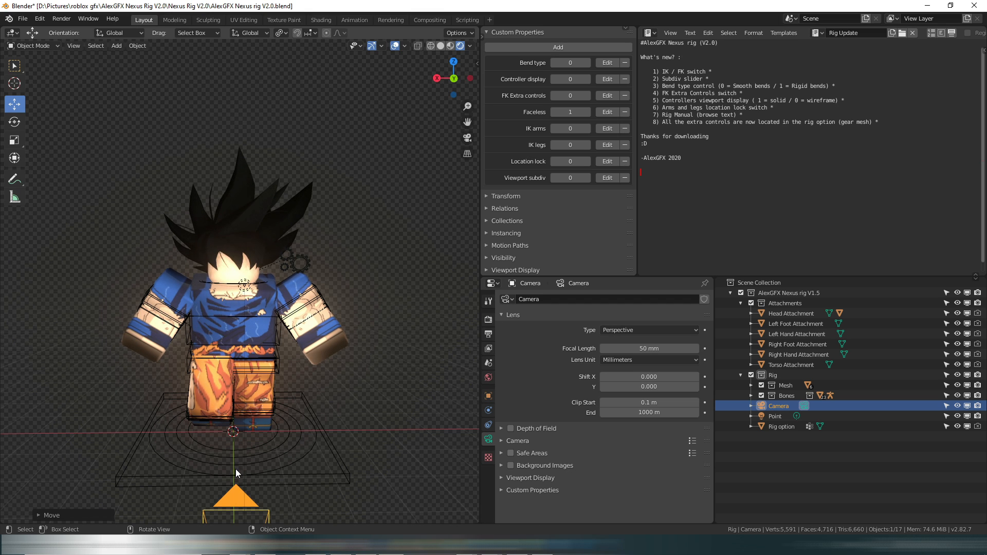
{"action": "scroll", "coordinate": [235, 456], "scroll_direction": "down", "scroll_amount": 4}
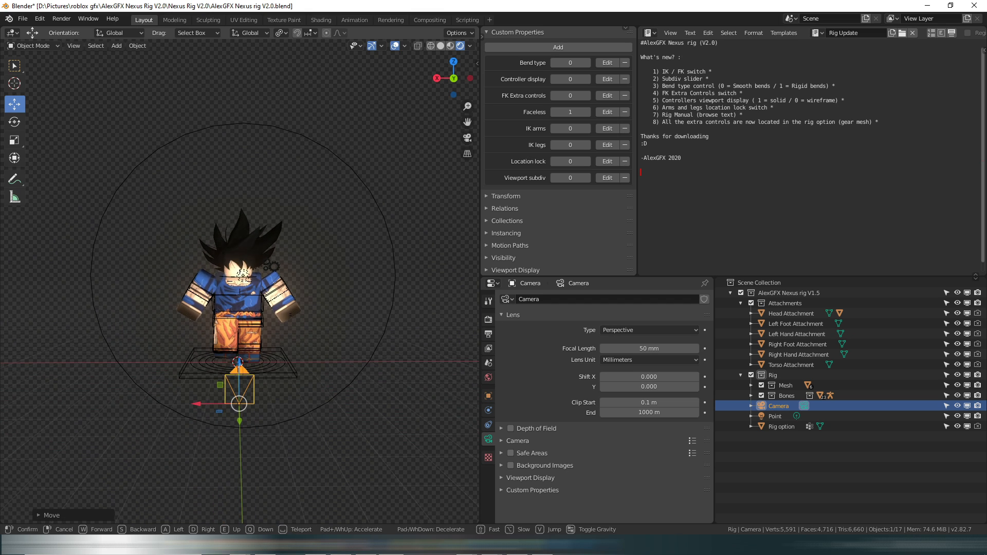
{"action": "left_click_drag", "start_coordinate": [240, 366], "coordinate": [256, 233]}
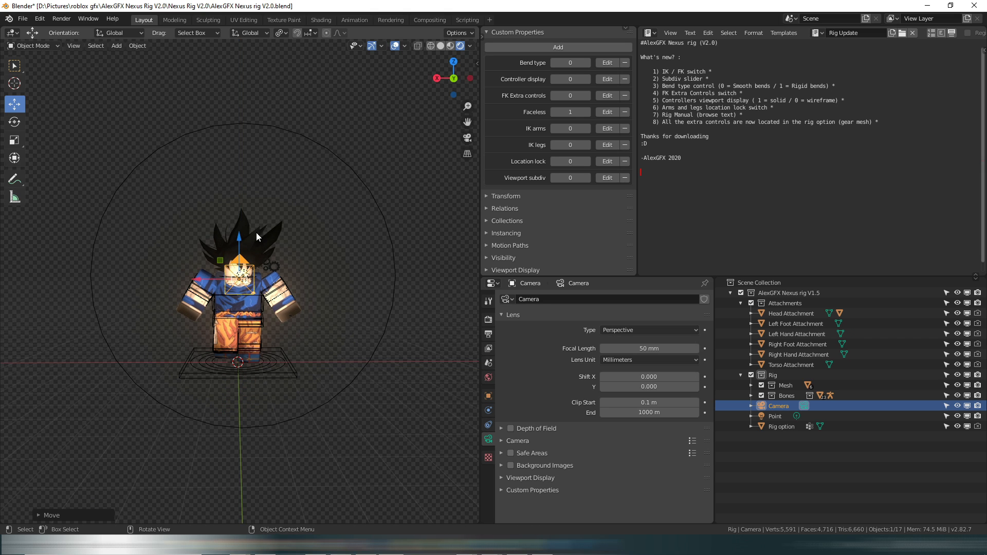
Look through the camera and fly it back until the whole character, from hair tips to feet, is centred in the frame.
{"action": "left_click", "coordinate": [467, 138]}
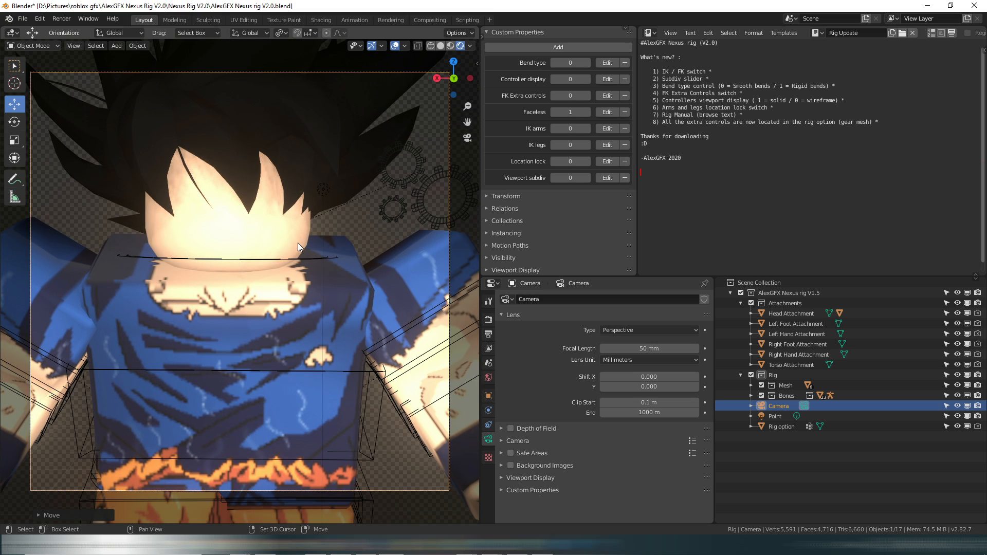
{"action": "key", "text": "shift+grave"}
{"action": "key", "text": "s"}
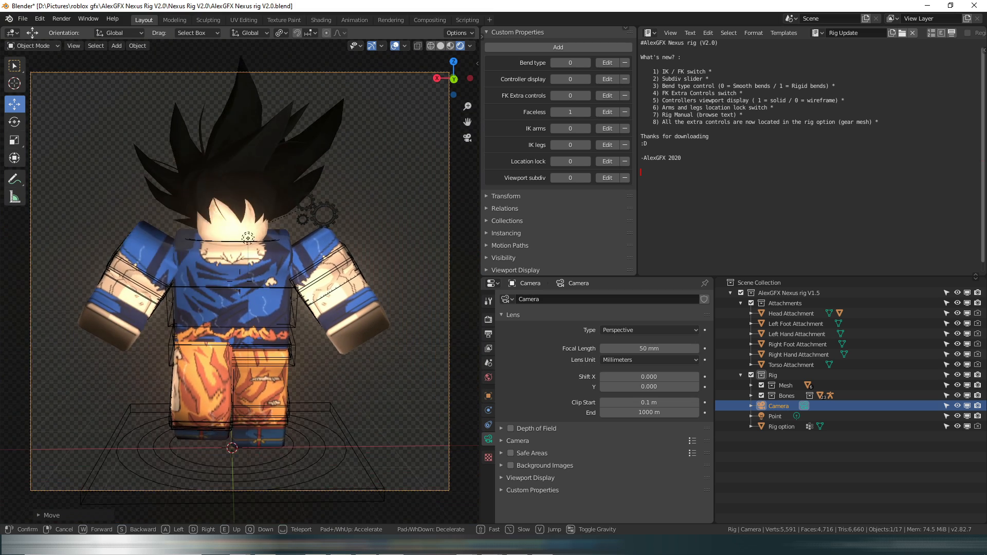
{"action": "key", "text": "s"}
{"action": "key", "text": "d"}
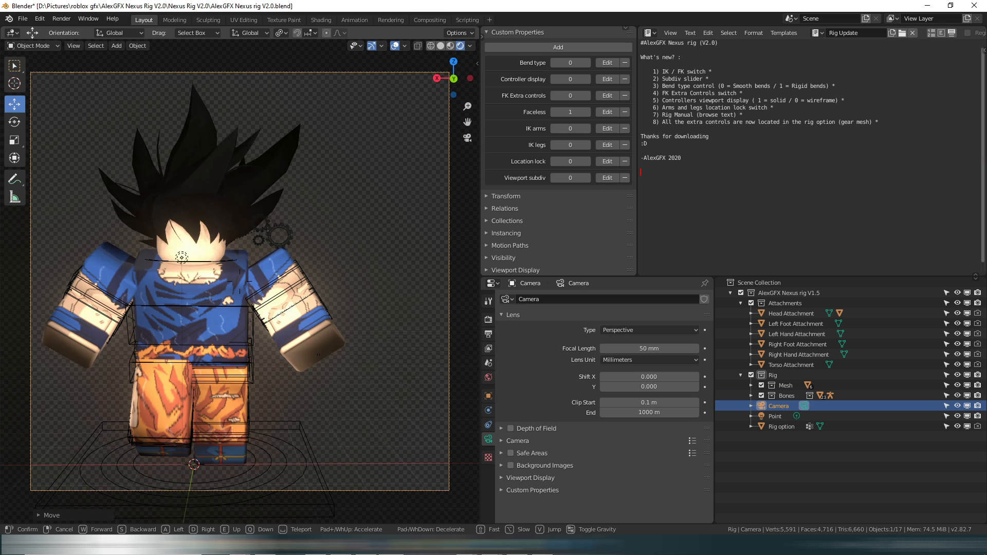
{"action": "key", "text": "a"}
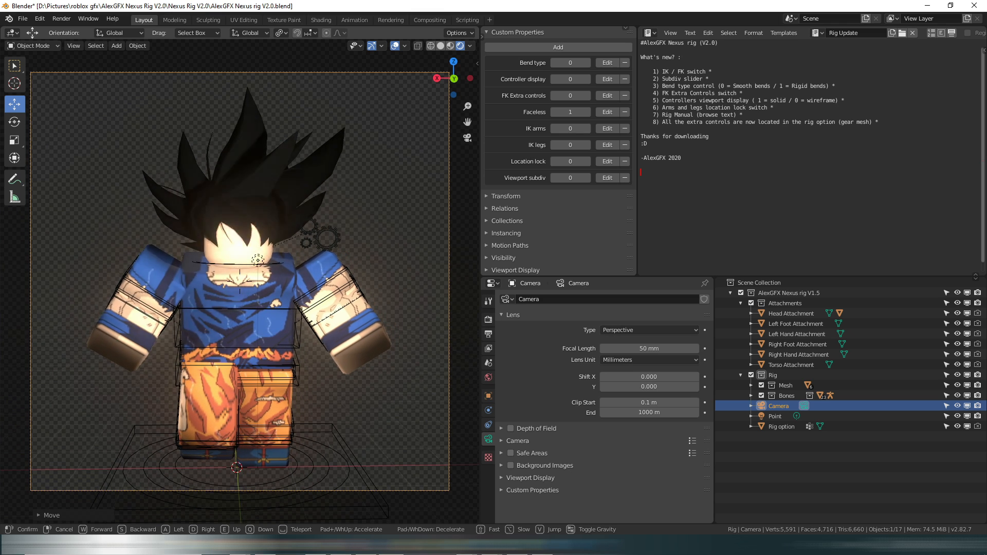
{"action": "key", "text": "w"}
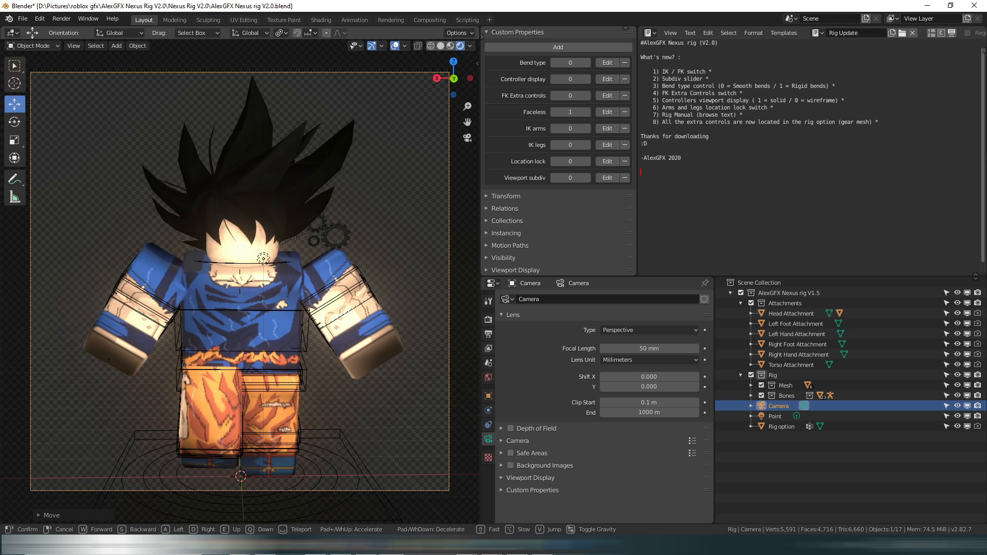
{"action": "key", "text": "d"}
{"action": "key", "text": "a"}
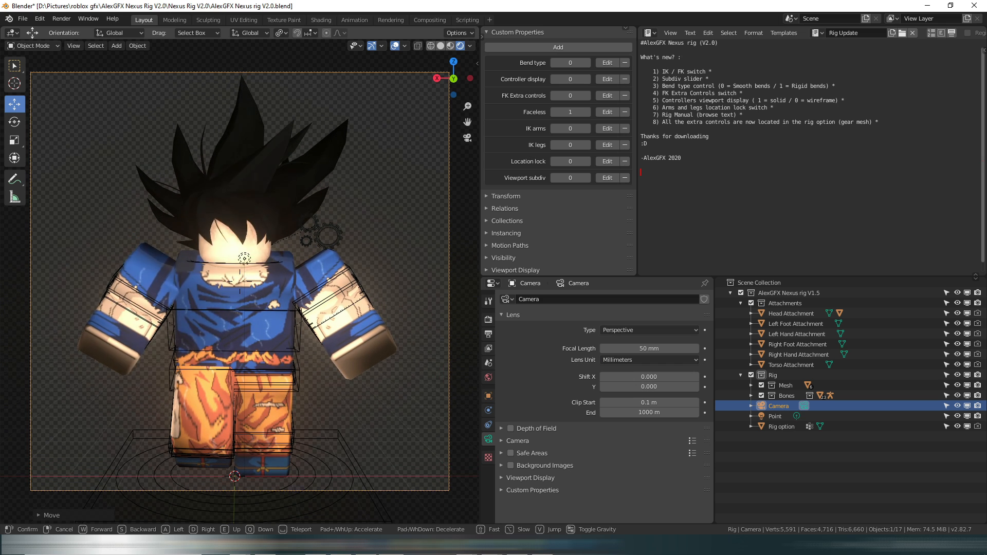
{"action": "left_click", "coordinate": [239, 282]}
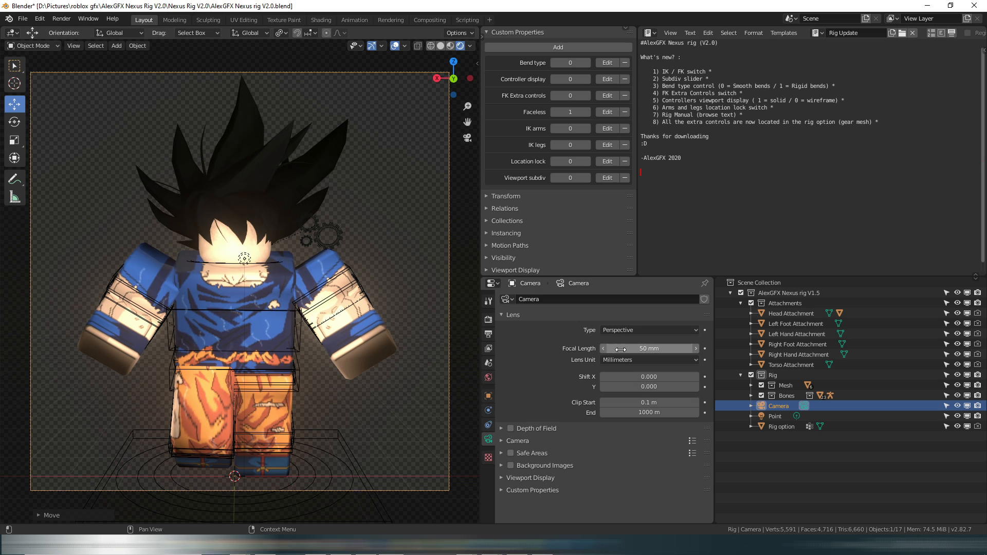
Set the point light's power to 3000 W.
{"action": "left_click", "coordinate": [780, 417]}
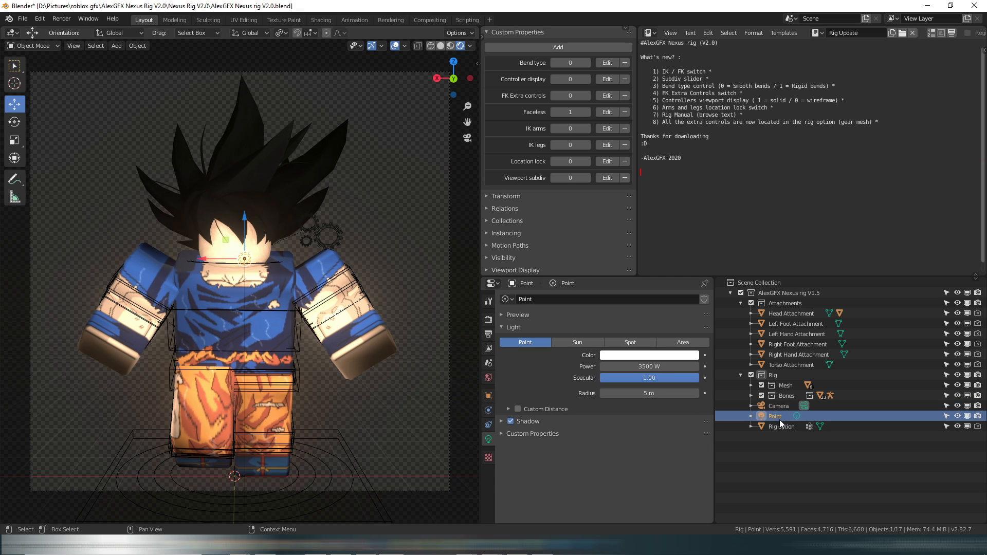
{"action": "left_click", "coordinate": [670, 365]}
{"action": "type", "text": "3"}
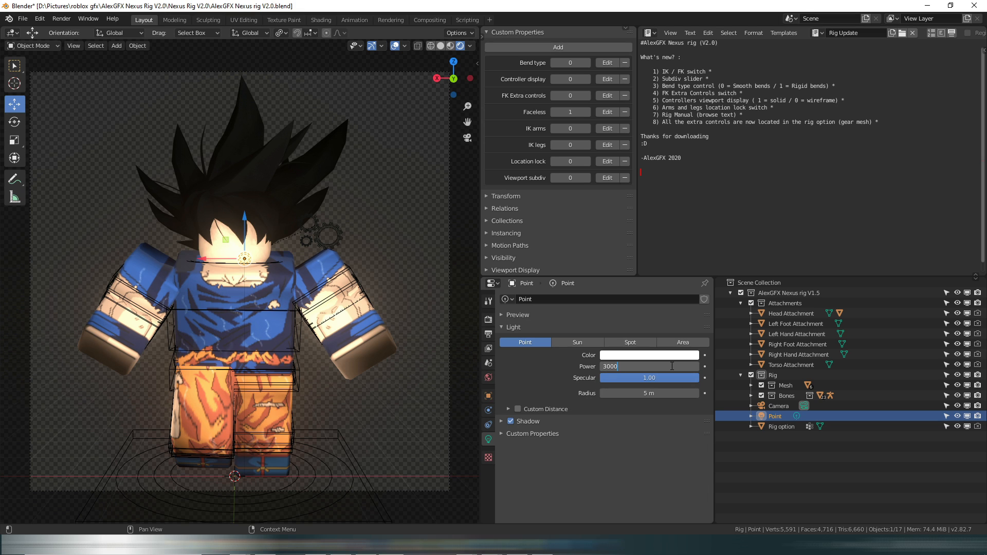
{"action": "type", "text": "000"}
{"action": "key", "text": "Return"}
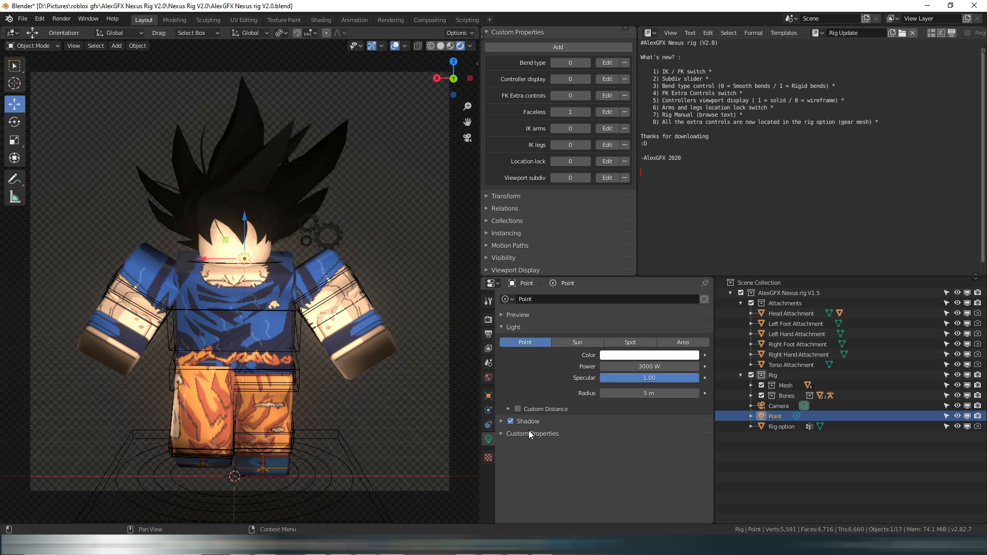
Render the scene as a still image and inspect the rendered character up close.
{"action": "left_click", "coordinate": [67, 20]}
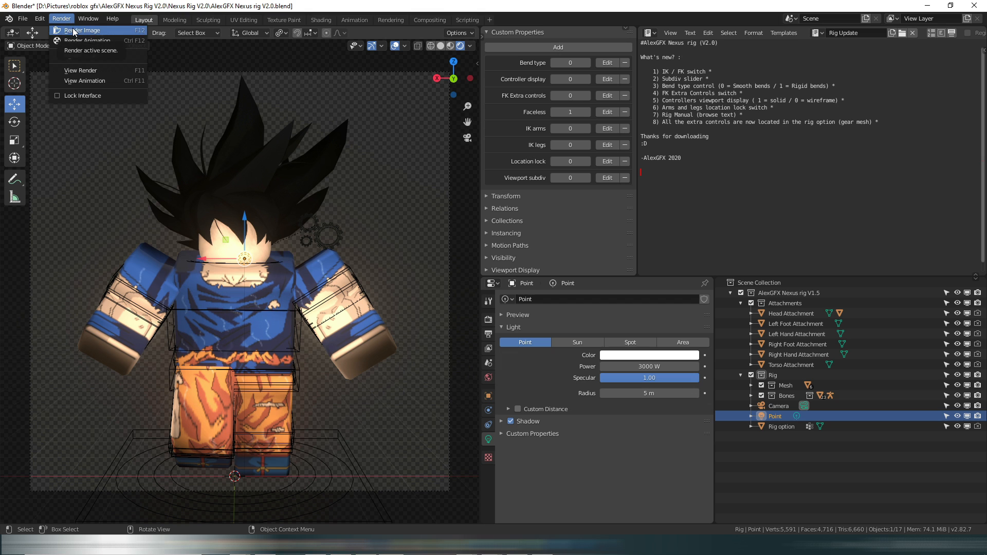
{"action": "left_click", "coordinate": [72, 29]}
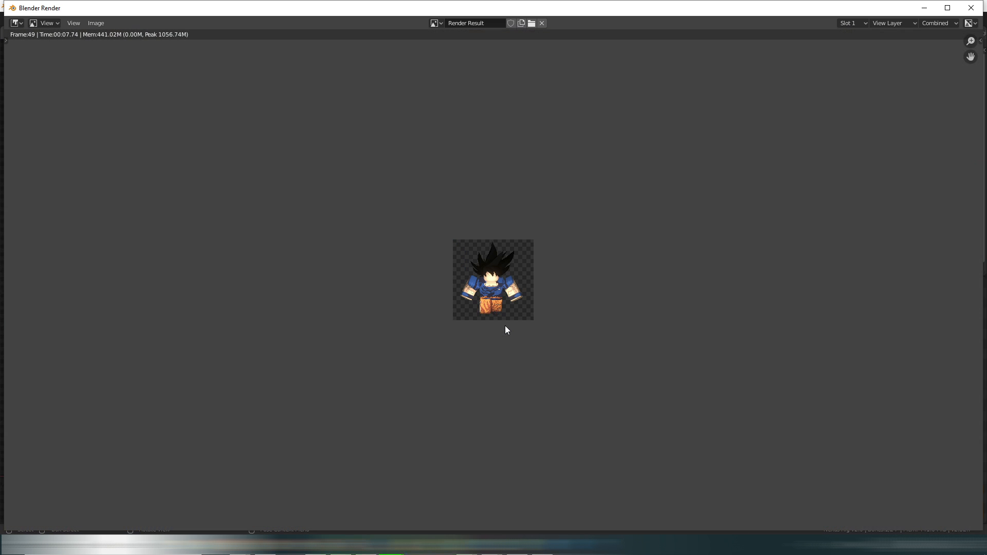
{"action": "scroll", "coordinate": [506, 325], "scroll_direction": "up", "scroll_amount": 5}
{"action": "scroll", "coordinate": [507, 323], "scroll_direction": "up", "scroll_amount": 2}
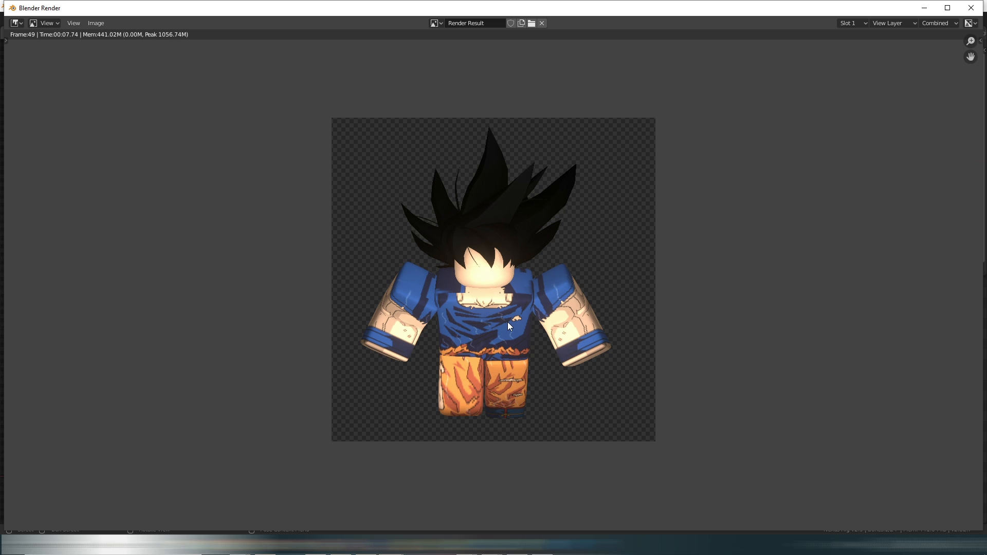
Save the rendered image under the file name "ui goku render".
{"action": "left_click", "coordinate": [95, 23]}
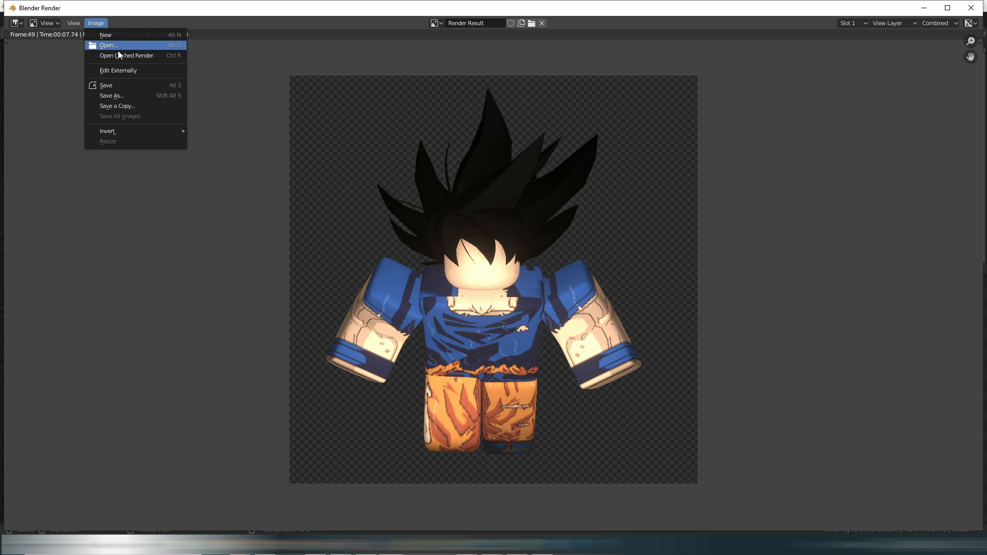
{"action": "left_click", "coordinate": [125, 95]}
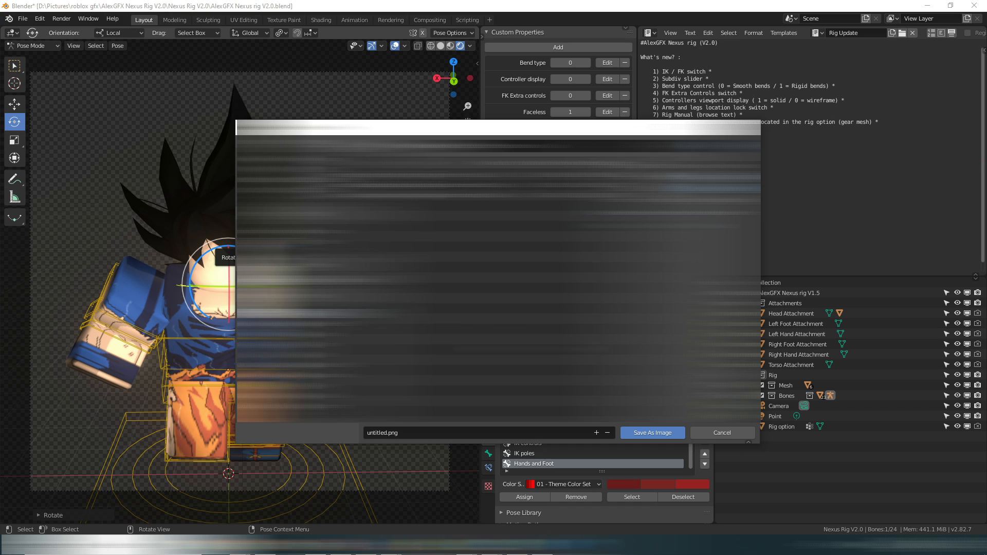
{"action": "left_click", "coordinate": [526, 435]}
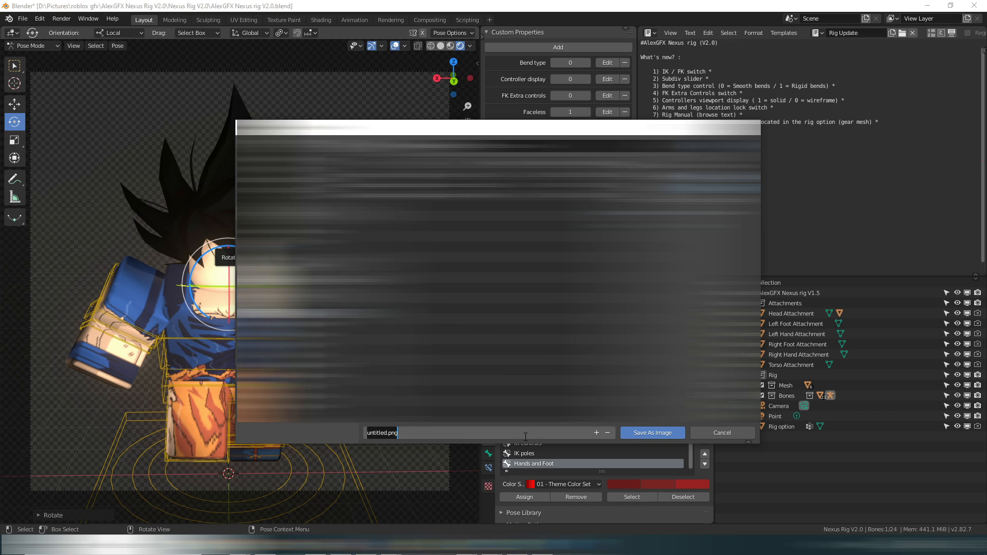
{"action": "type", "text": "ui goku render"}
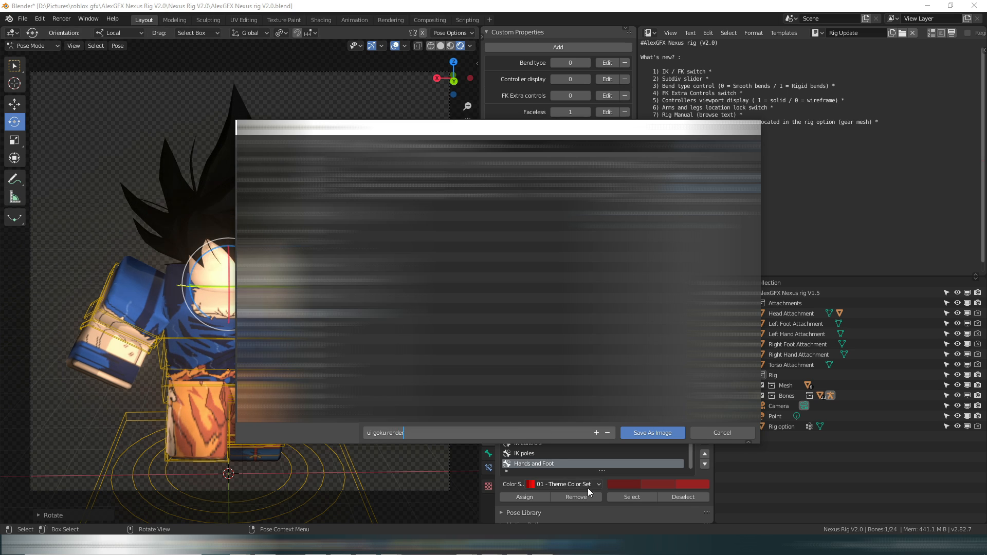
{"action": "key", "text": "Return"}
{"action": "left_click", "coordinate": [653, 433]}
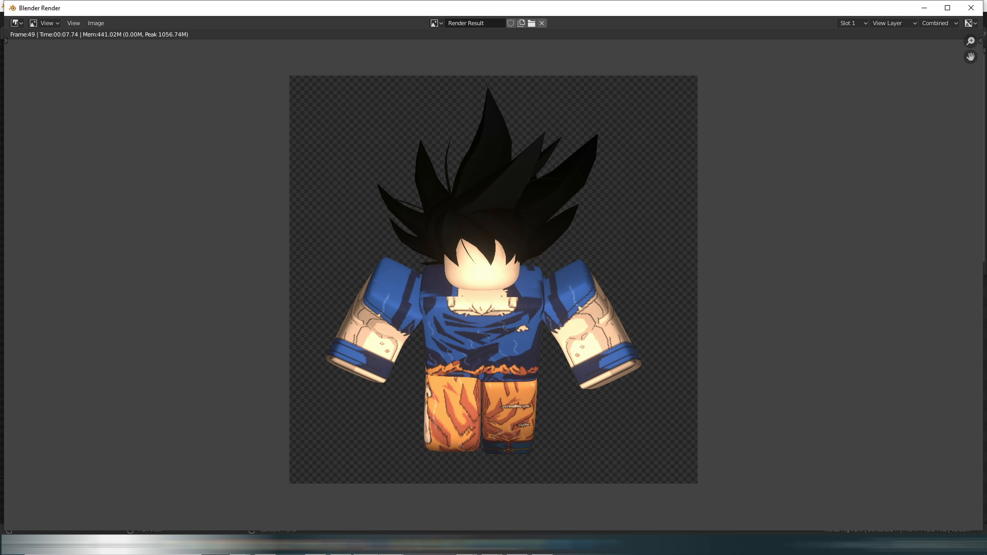
Switch to Photoshop and commit the placed reference photo so it fills the 1280 x 720 px thumbnail template.
{"action": "left_click", "coordinate": [378, 544]}
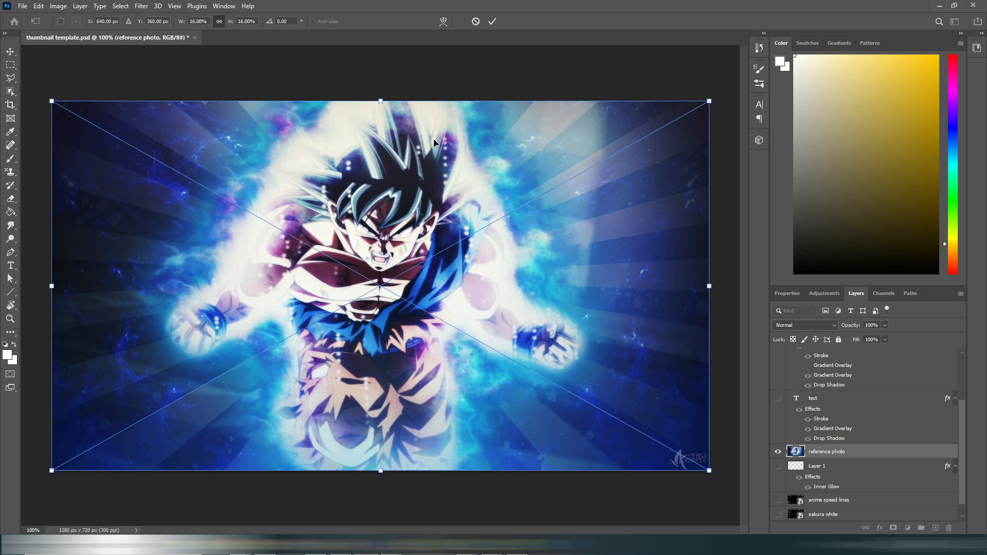
{"action": "left_click", "coordinate": [492, 21]}
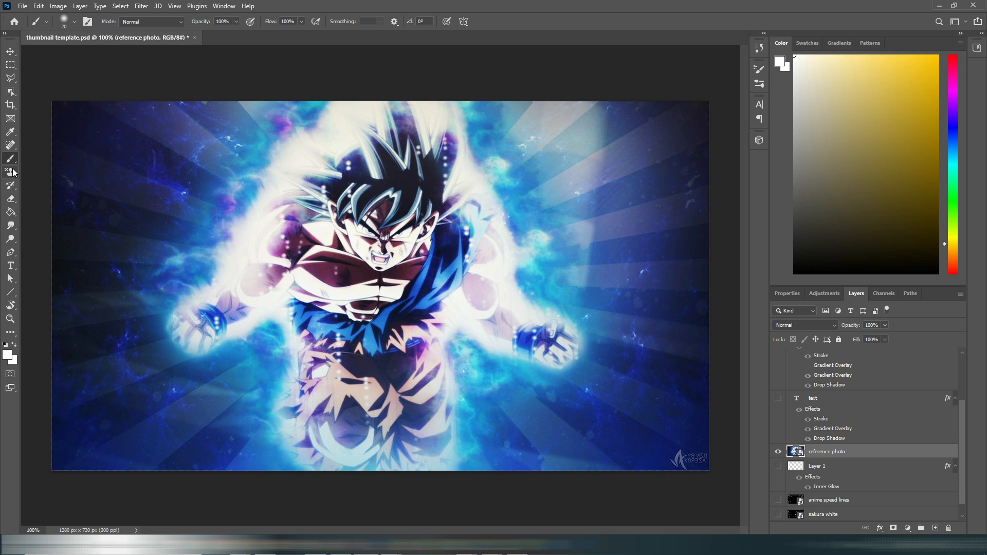
Rasterize the reference photo and remove the anime character from it with the content-aware Spot Healing Brush.
{"action": "left_click", "coordinate": [10, 145]}
{"action": "left_click", "coordinate": [373, 163]}
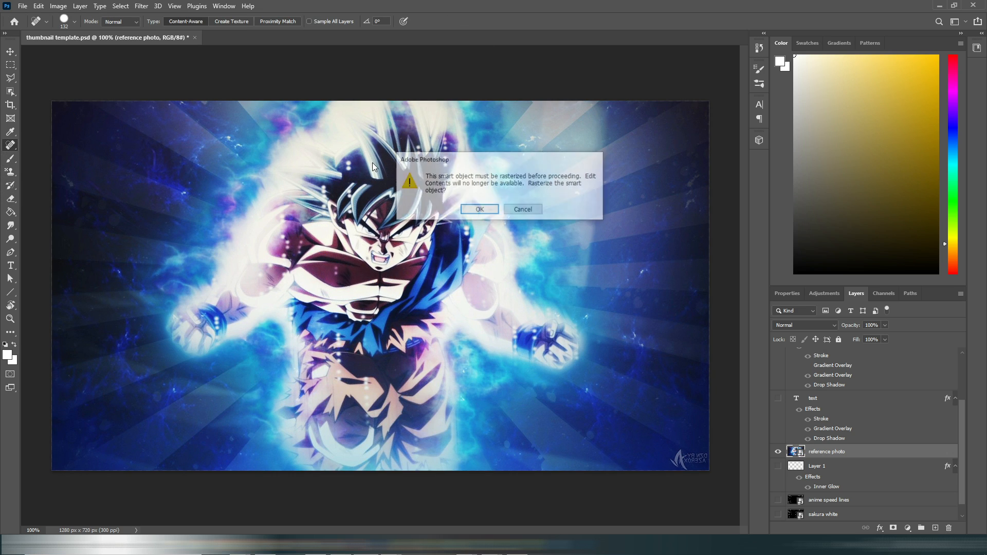
{"action": "left_click", "coordinate": [480, 212]}
{"action": "mouse_move", "coordinate": [399, 126]}
{"action": "left_mouse_down"}
{"action": "mouse_move", "coordinate": [316, 168]}
{"action": "mouse_move", "coordinate": [261, 255]}
{"action": "mouse_move", "coordinate": [193, 334]}
{"action": "mouse_move", "coordinate": [273, 308]}
{"action": "mouse_move", "coordinate": [331, 456]}
{"action": "mouse_move", "coordinate": [432, 457]}
{"action": "mouse_move", "coordinate": [437, 357]}
{"action": "mouse_move", "coordinate": [494, 329]}
{"action": "mouse_move", "coordinate": [556, 346]}
{"action": "mouse_move", "coordinate": [504, 285]}
{"action": "mouse_move", "coordinate": [425, 119]}
{"action": "mouse_move", "coordinate": [334, 220]}
{"action": "mouse_move", "coordinate": [401, 221]}
{"action": "mouse_move", "coordinate": [442, 288]}
{"action": "mouse_move", "coordinate": [391, 380]}
{"action": "mouse_move", "coordinate": [360, 408]}
{"action": "mouse_move", "coordinate": [405, 259]}
{"action": "mouse_move", "coordinate": [456, 344]}
{"action": "mouse_move", "coordinate": [452, 326]}
{"action": "mouse_move", "coordinate": [412, 341]}
{"action": "left_mouse_up"}
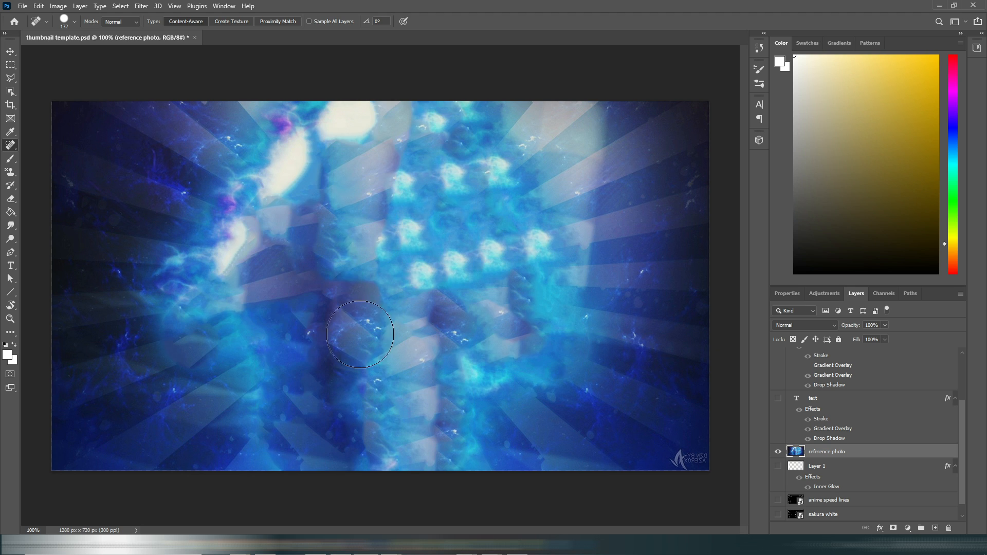
Heal away the watermark in the reference photo's corner and smooth the leftover patches in the middle of the background.
{"action": "left_click", "coordinate": [700, 460]}
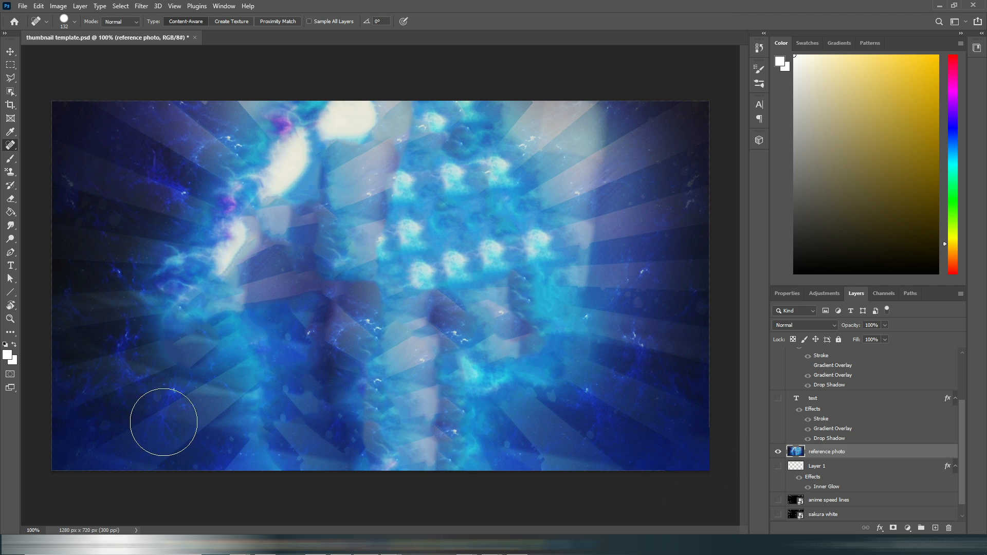
{"action": "mouse_move", "coordinate": [384, 229]}
{"action": "left_mouse_down"}
{"action": "mouse_move", "coordinate": [447, 287]}
{"action": "mouse_move", "coordinate": [350, 240]}
{"action": "mouse_move", "coordinate": [331, 248]}
{"action": "mouse_move", "coordinate": [393, 335]}
{"action": "mouse_move", "coordinate": [368, 300]}
{"action": "left_mouse_up"}
{"action": "mouse_move", "coordinate": [310, 374]}
{"action": "left_mouse_down"}
{"action": "mouse_move", "coordinate": [275, 253]}
{"action": "mouse_move", "coordinate": [334, 452]}
{"action": "left_mouse_up"}
{"action": "mouse_move", "coordinate": [324, 437]}
{"action": "left_mouse_down"}
{"action": "mouse_move", "coordinate": [319, 423]}
{"action": "mouse_move", "coordinate": [371, 377]}
{"action": "left_mouse_up"}
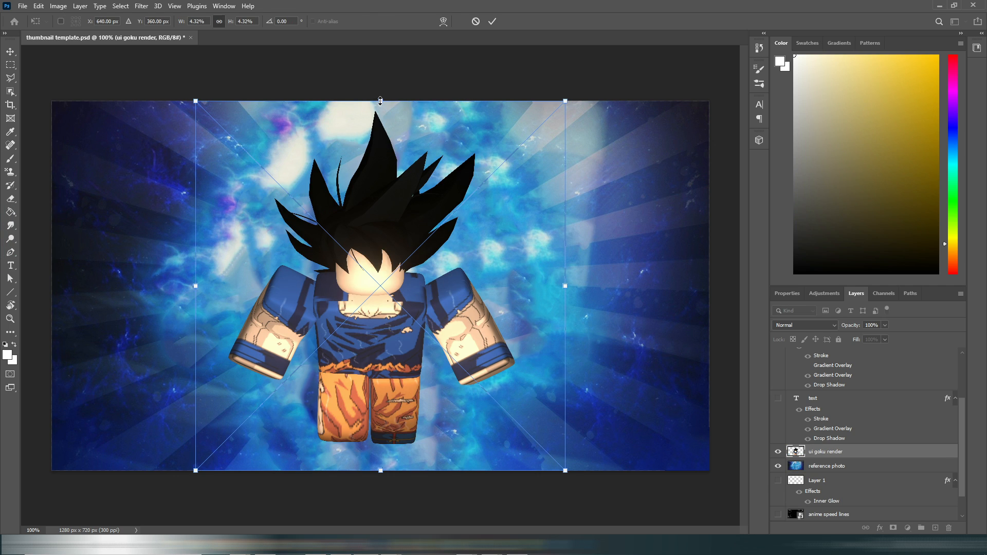
Scale the placed ui goku render to about 5.1%, centred with the hair tip slightly beyond the canvas edge, and commit it.
{"action": "left_click_drag", "start_coordinate": [380, 101], "coordinate": [381, 1]}
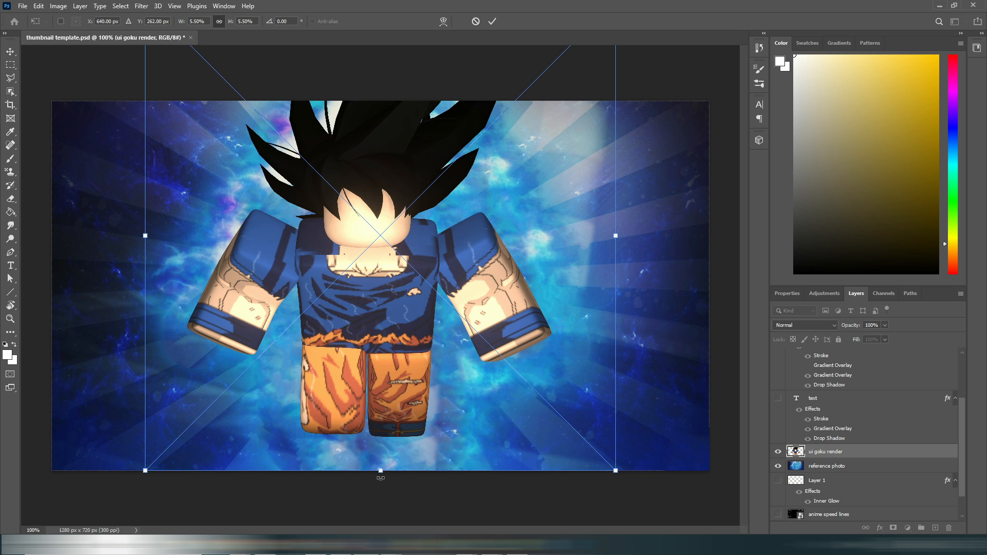
{"action": "left_click_drag", "start_coordinate": [380, 477], "coordinate": [380, 520]}
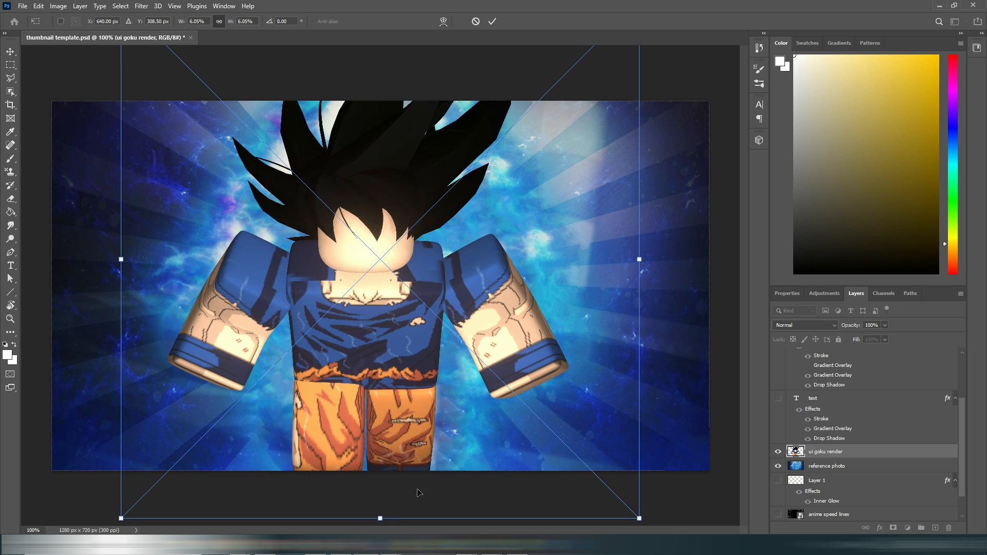
{"action": "left_click_drag", "start_coordinate": [379, 520], "coordinate": [380, 502]}
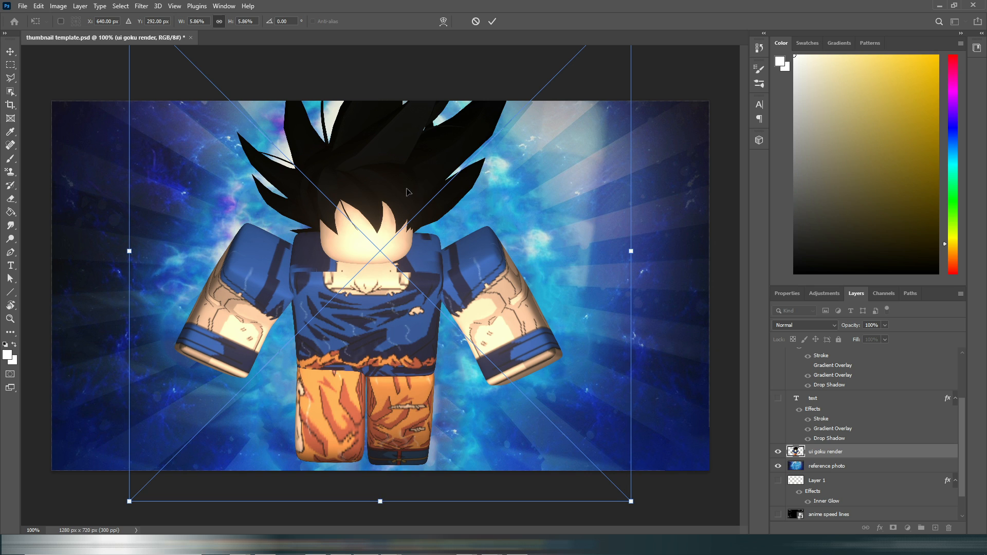
{"action": "scroll", "coordinate": [408, 194], "scroll_direction": "down", "scroll_amount": 2, "text": "alt"}
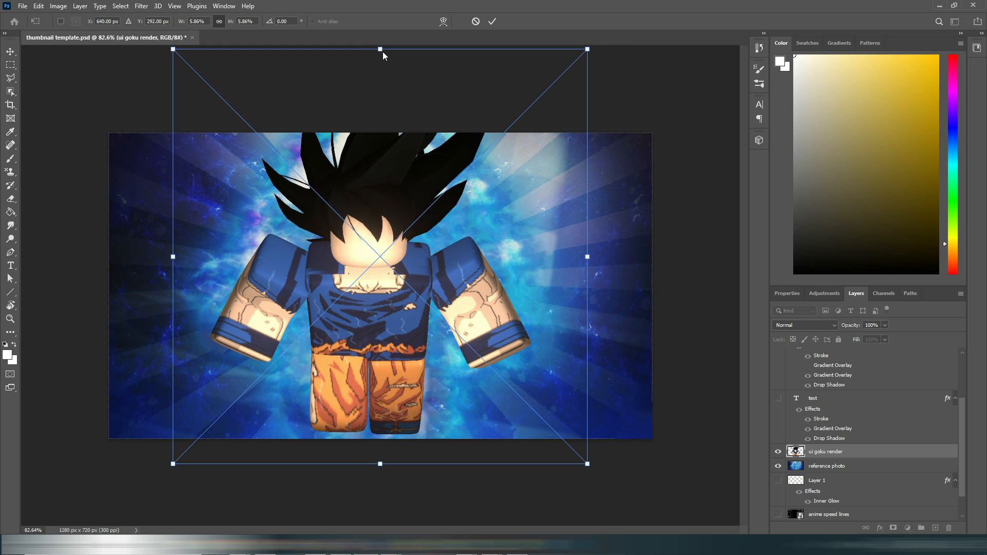
{"action": "left_click_drag", "start_coordinate": [380, 49], "coordinate": [381, 101]}
{"action": "left_click_drag", "start_coordinate": [382, 195], "coordinate": [386, 186]}
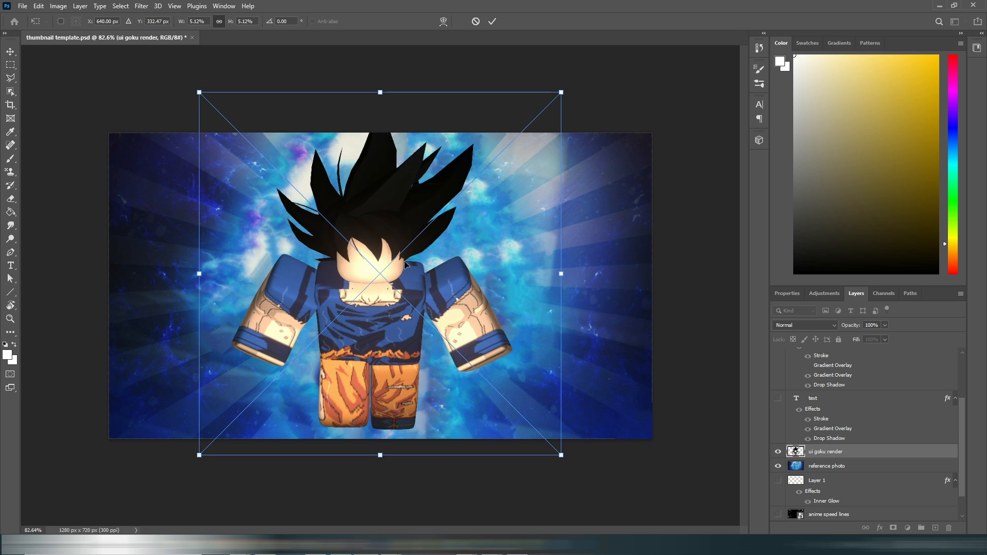
{"action": "left_click", "coordinate": [492, 21]}
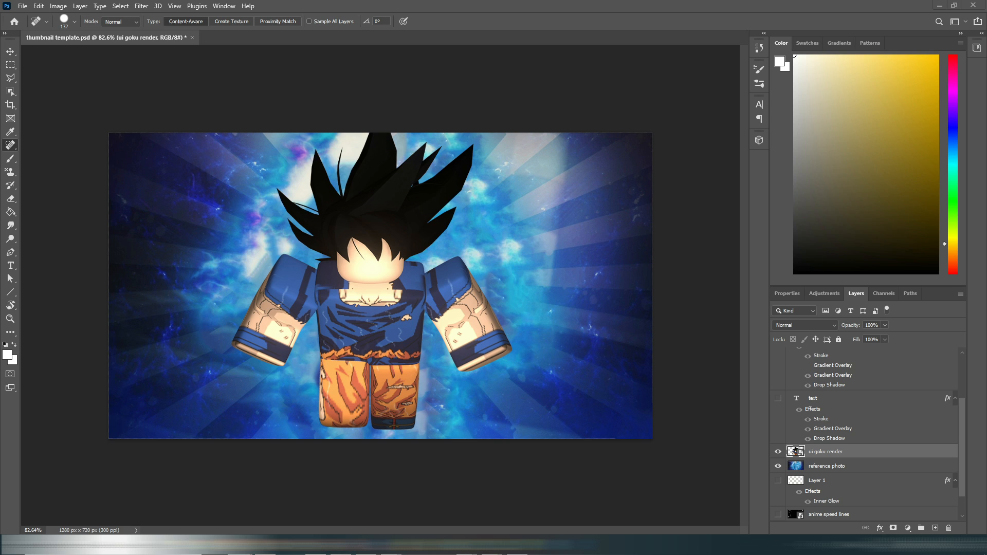
Place the ultra instinct aura image over the character and scale it to about 20%, spanning the width between both hands.
{"action": "left_click_drag", "start_coordinate": [123, 293], "coordinate": [422, 311]}
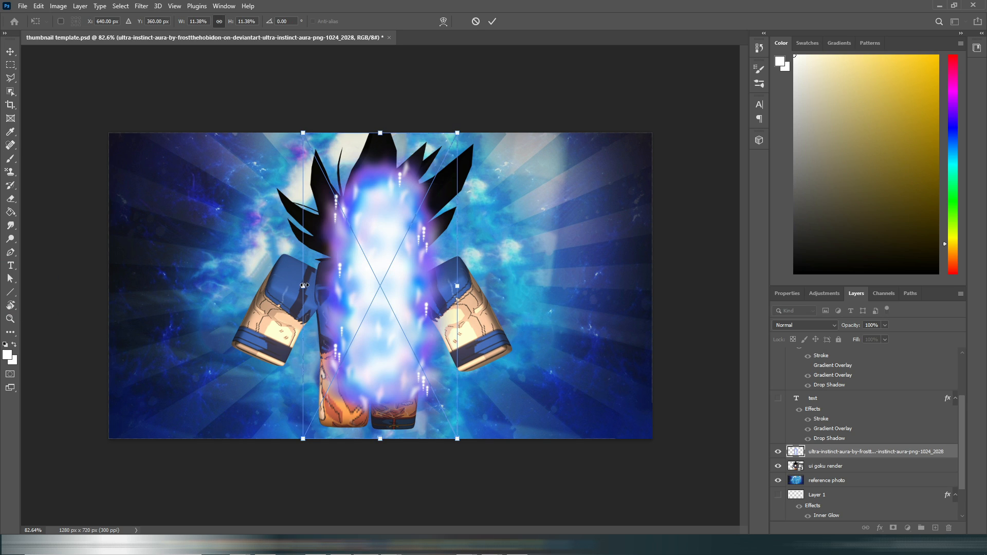
{"action": "left_click_drag", "start_coordinate": [302, 287], "coordinate": [241, 285]}
{"action": "left_click_drag", "start_coordinate": [457, 285], "coordinate": [502, 282]}
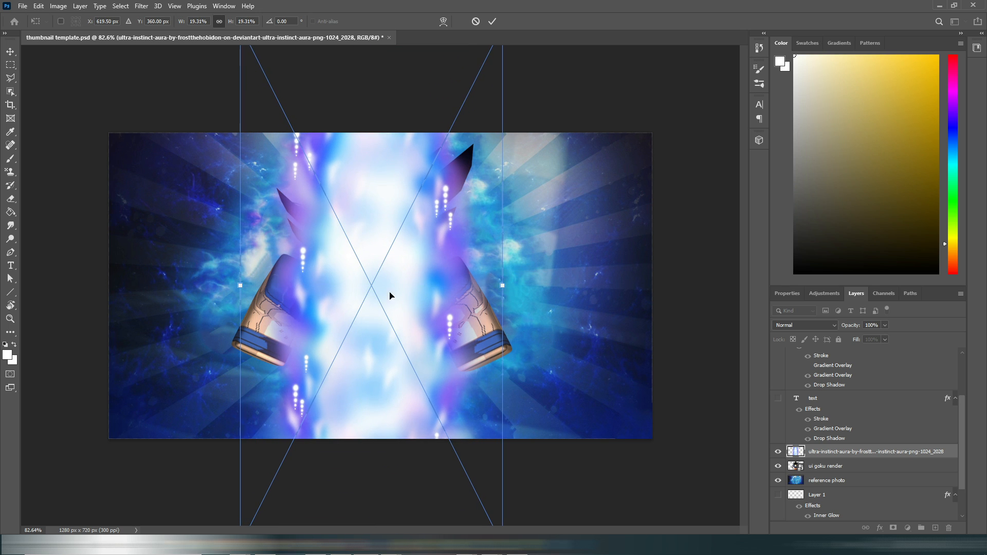
{"action": "left_click_drag", "start_coordinate": [239, 285], "coordinate": [231, 286]}
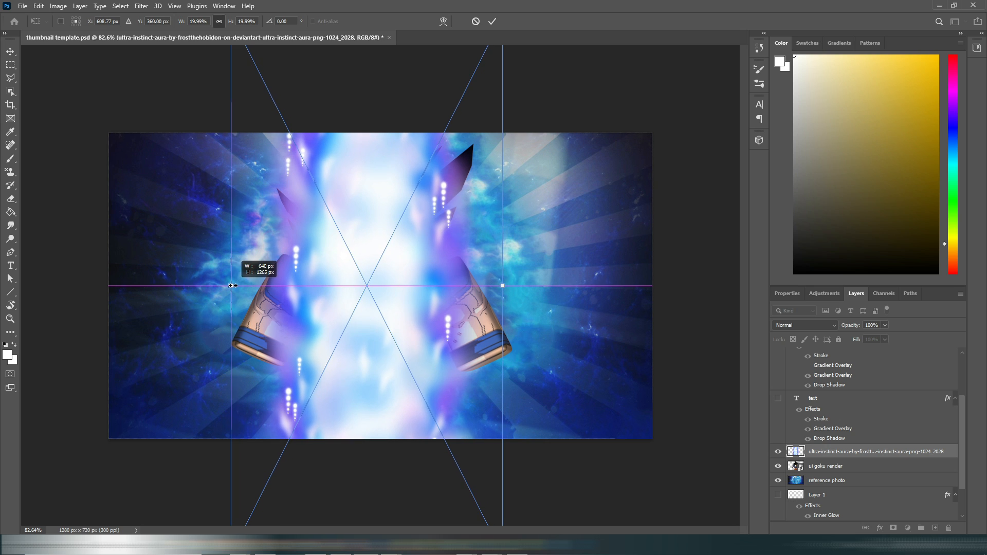
{"action": "left_click", "coordinate": [492, 21]}
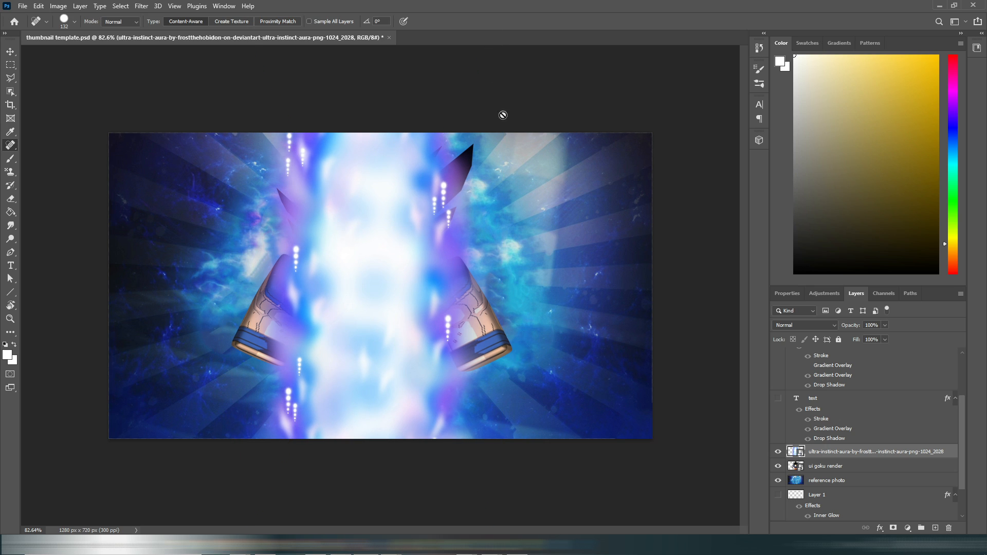
Place a second copy of the aura image, rotate it about 18.3°, shrink it to about 7.7% and position it over the character's left-hand arm.
{"action": "right_click", "coordinate": [846, 452]}
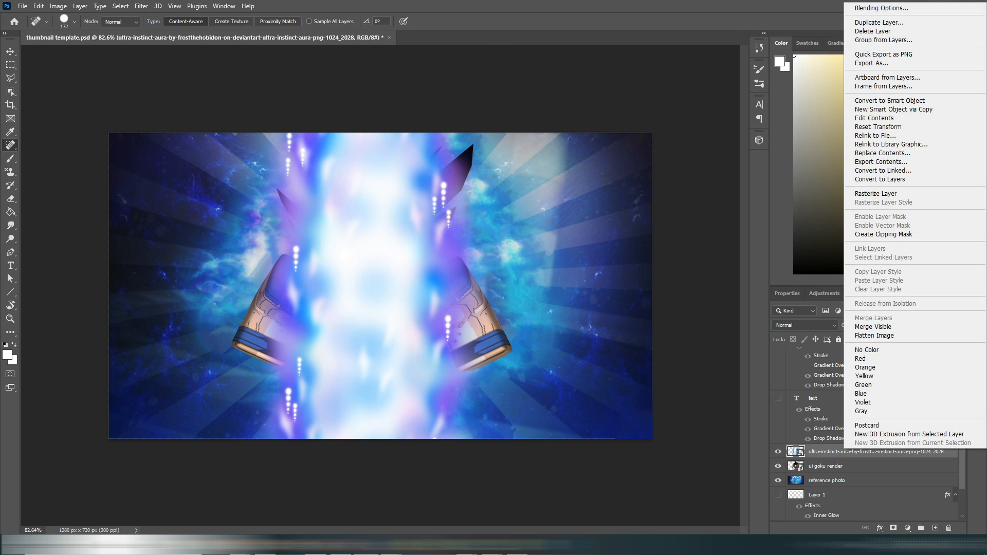
{"action": "key", "text": "Escape"}
{"action": "left_click_drag", "start_coordinate": [148, 294], "coordinate": [325, 280]}
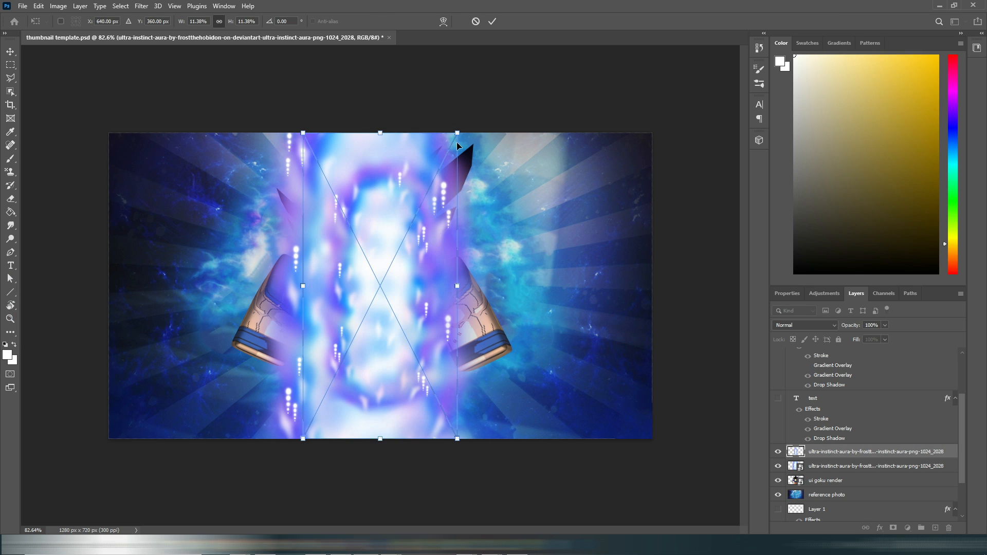
{"action": "left_click_drag", "start_coordinate": [459, 126], "coordinate": [506, 161]}
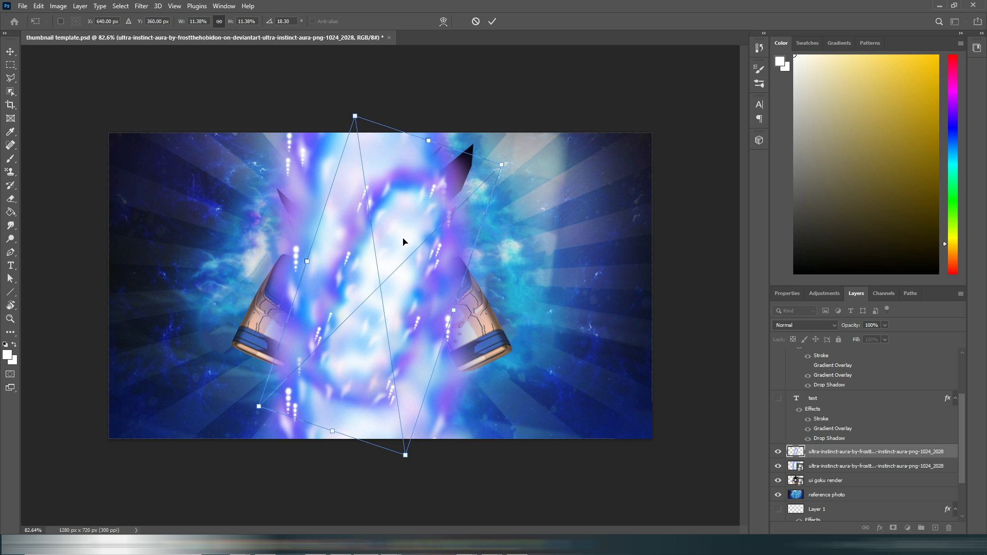
{"action": "left_click_drag", "start_coordinate": [406, 240], "coordinate": [311, 209]}
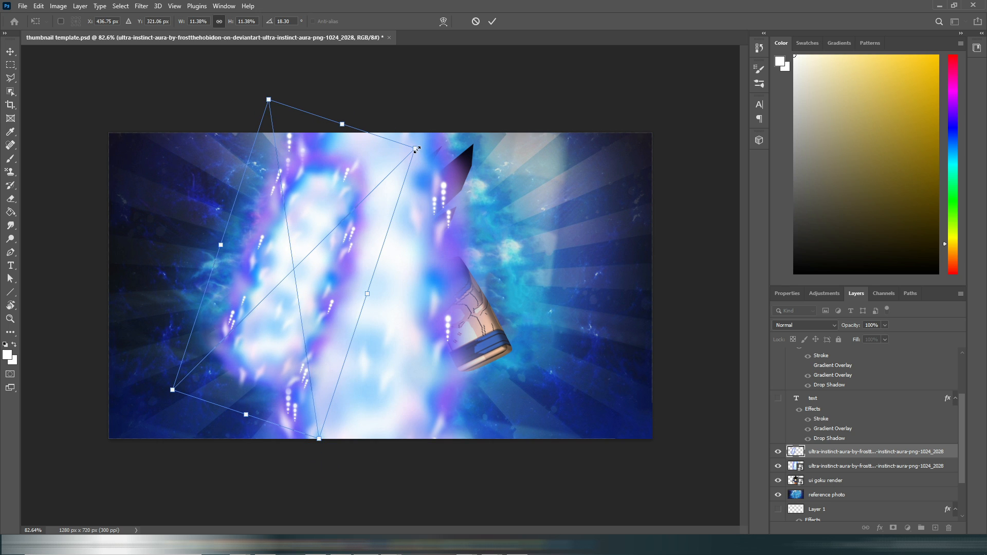
{"action": "left_click_drag", "start_coordinate": [415, 148], "coordinate": [334, 235]}
{"action": "left_click_drag", "start_coordinate": [255, 277], "coordinate": [276, 257]}
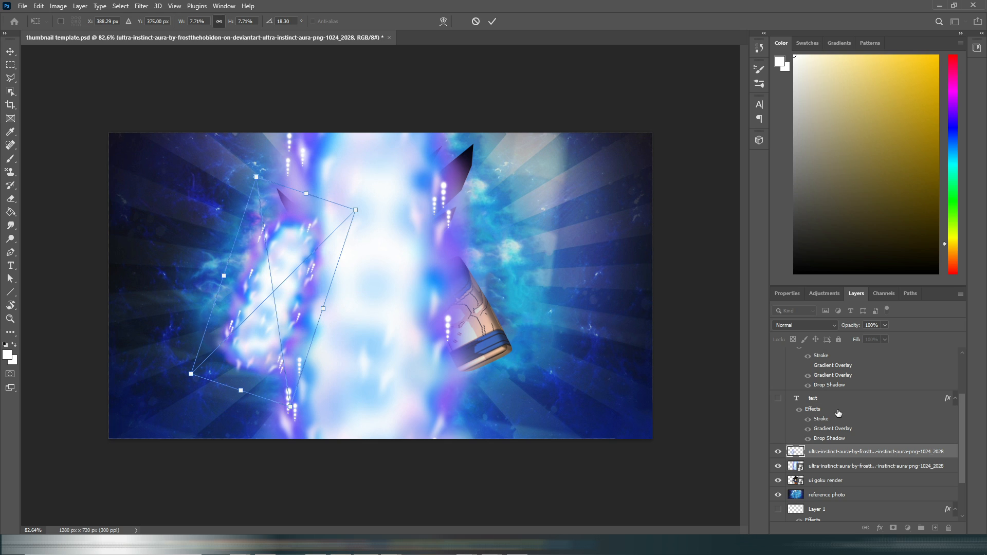
Move the ui goku render layer above both aura layers and put the large aura above the small arm aura.
{"action": "left_click_drag", "start_coordinate": [825, 480], "coordinate": [820, 434]}
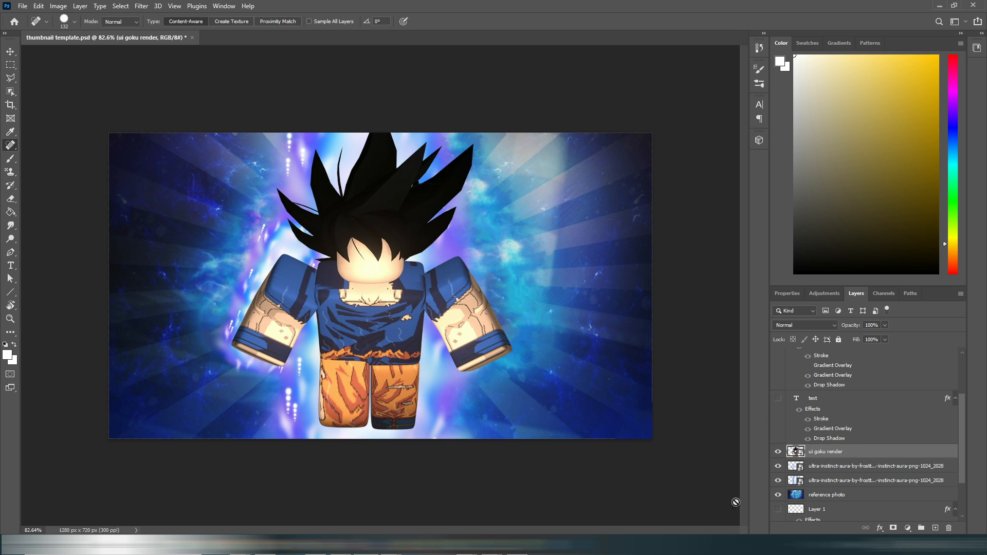
{"action": "left_click", "coordinate": [821, 465]}
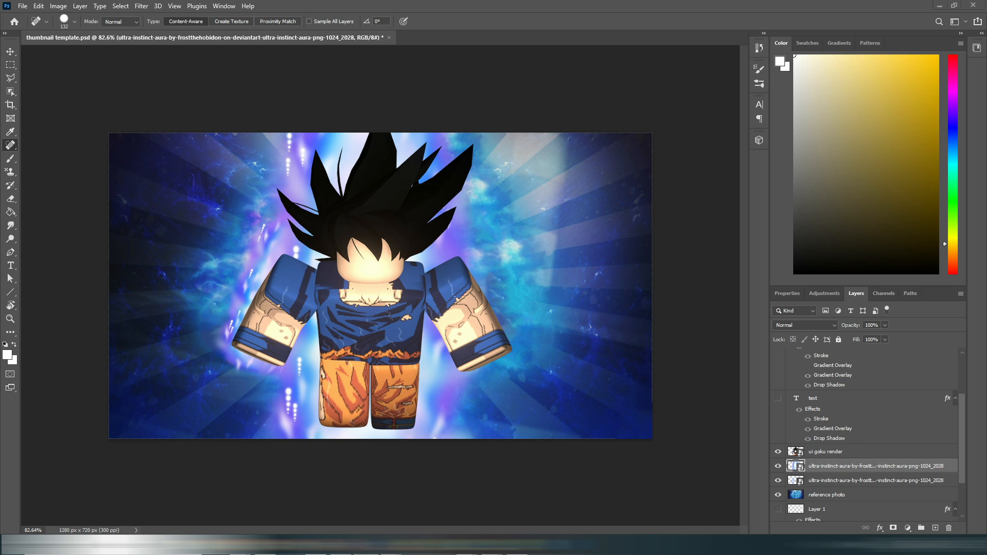
Duplicate the large aura, rotate the copy about -29.9° and position it behind the character's right-hand arm.
{"action": "key", "text": "ctrl+j"}
{"action": "key", "text": "ctrl+t"}
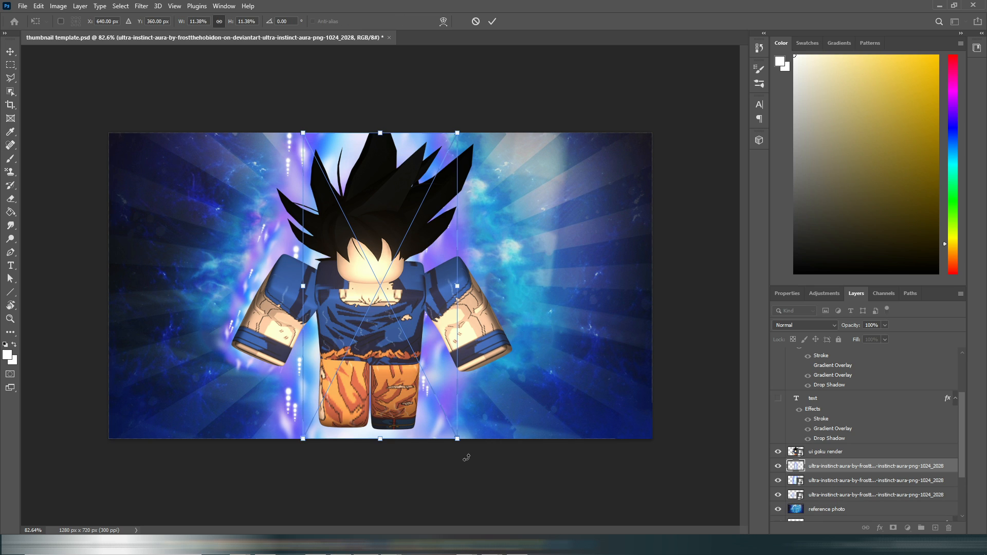
{"action": "left_click_drag", "start_coordinate": [466, 457], "coordinate": [543, 391]}
{"action": "left_click_drag", "start_coordinate": [443, 309], "coordinate": [491, 308]}
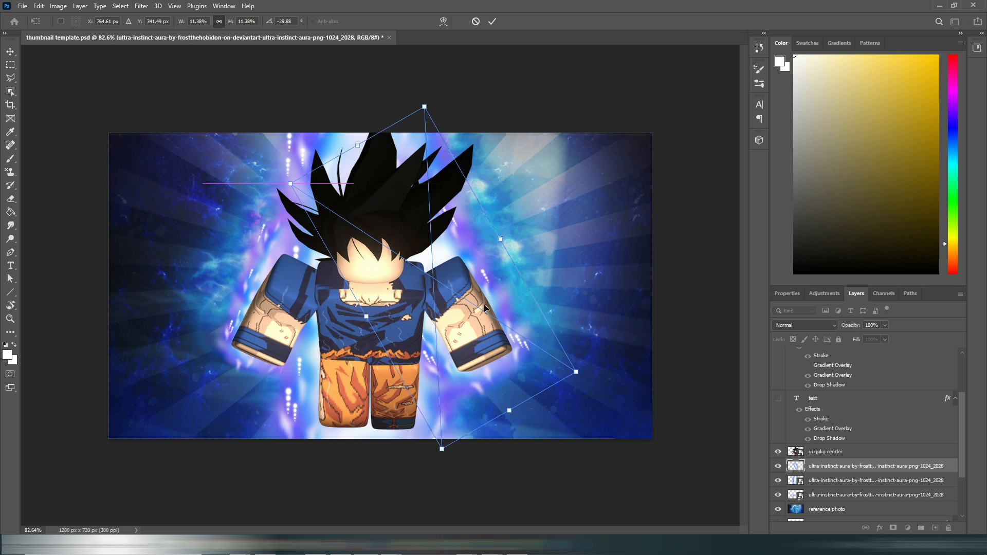
{"action": "left_click", "coordinate": [497, 22]}
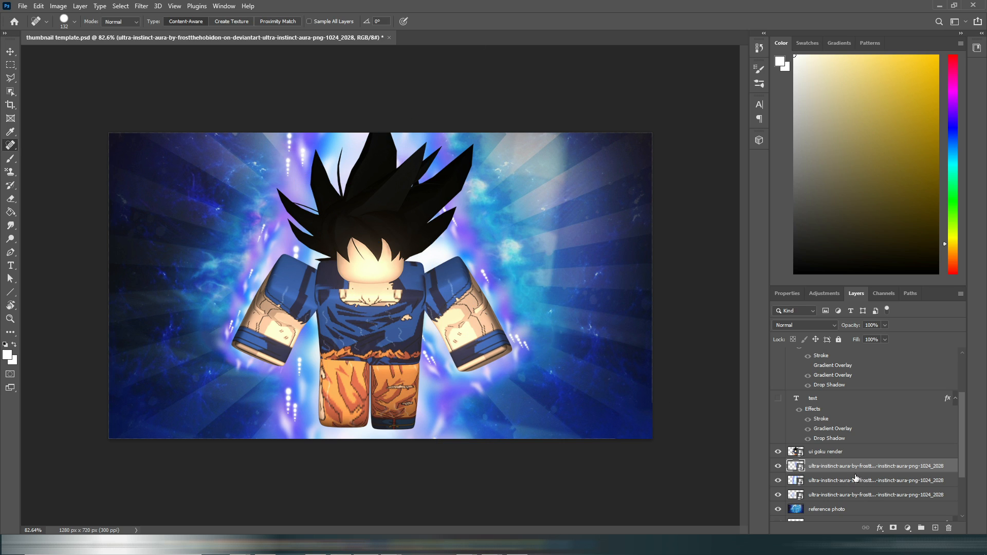
Replace the small arm aura with another copy of the large aura, rotated about 26.4° and placed behind the character's left-hand arm.
{"action": "left_click", "coordinate": [829, 495]}
{"action": "key", "text": "Delete"}
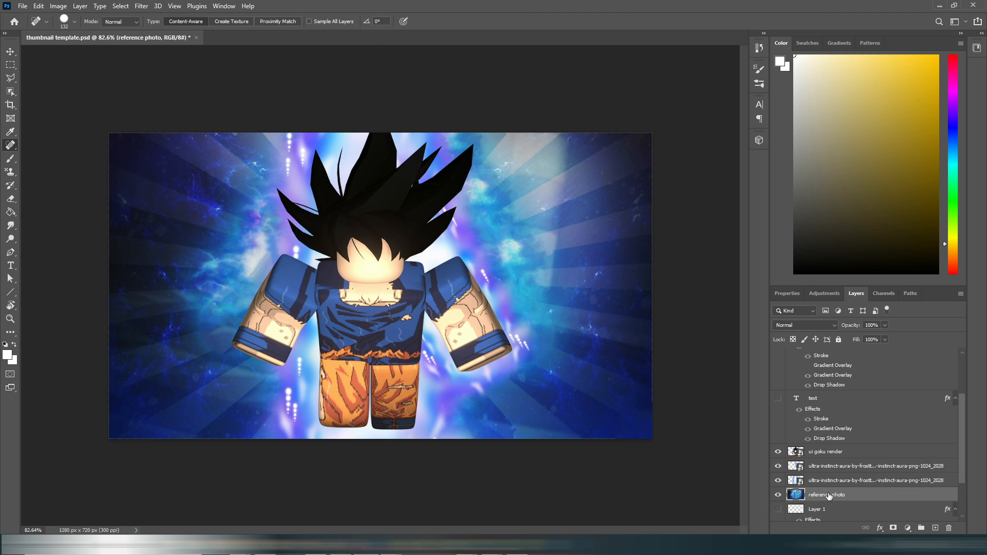
{"action": "key", "text": "ctrl+z"}
{"action": "key", "text": "ctrl+t"}
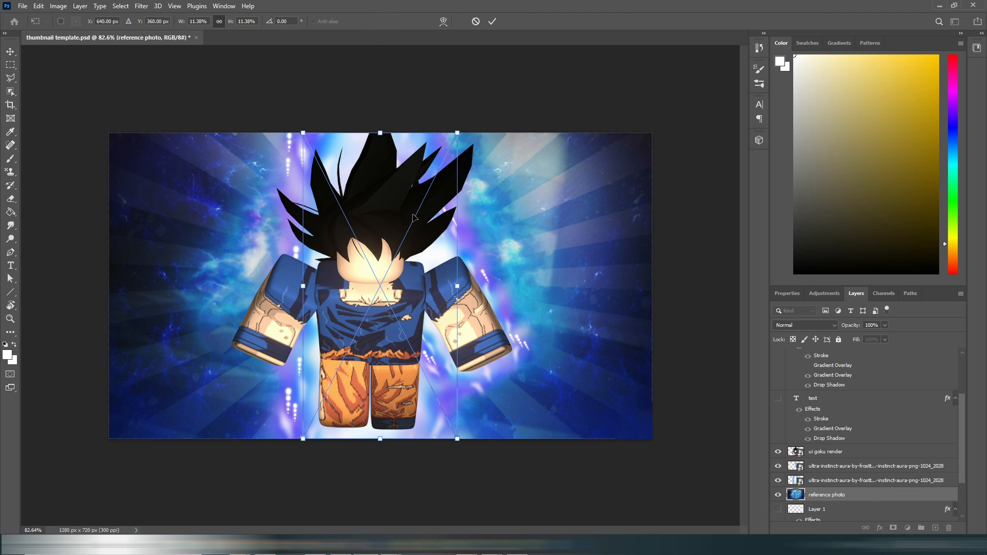
{"action": "left_click_drag", "start_coordinate": [478, 125], "coordinate": [556, 168]}
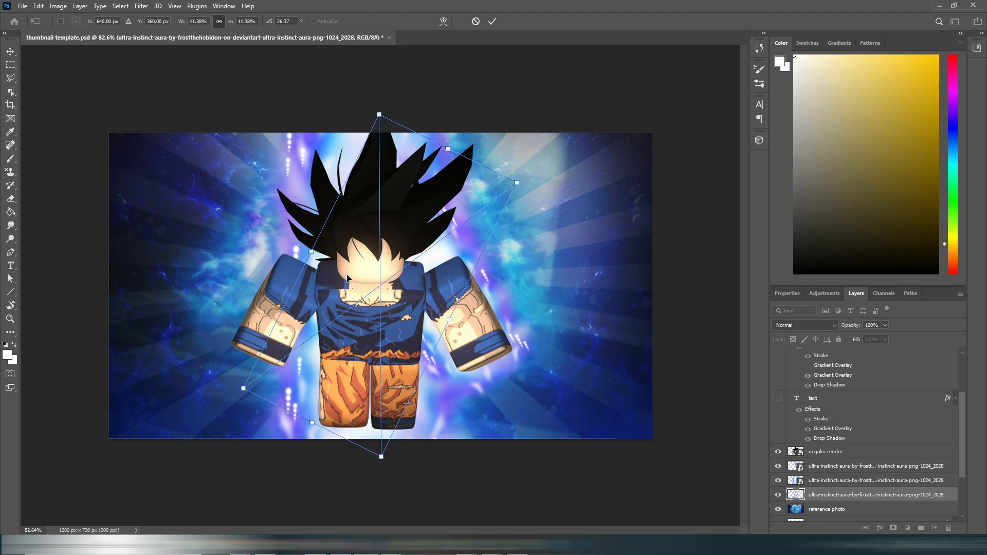
{"action": "left_click_drag", "start_coordinate": [379, 279], "coordinate": [306, 264]}
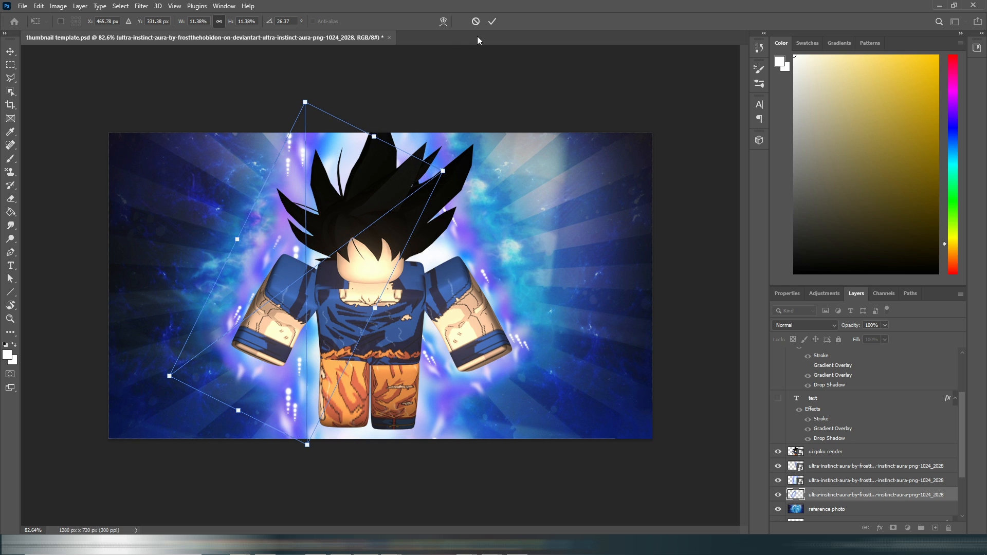
{"action": "left_click", "coordinate": [492, 21]}
{"action": "key", "text": "j"}
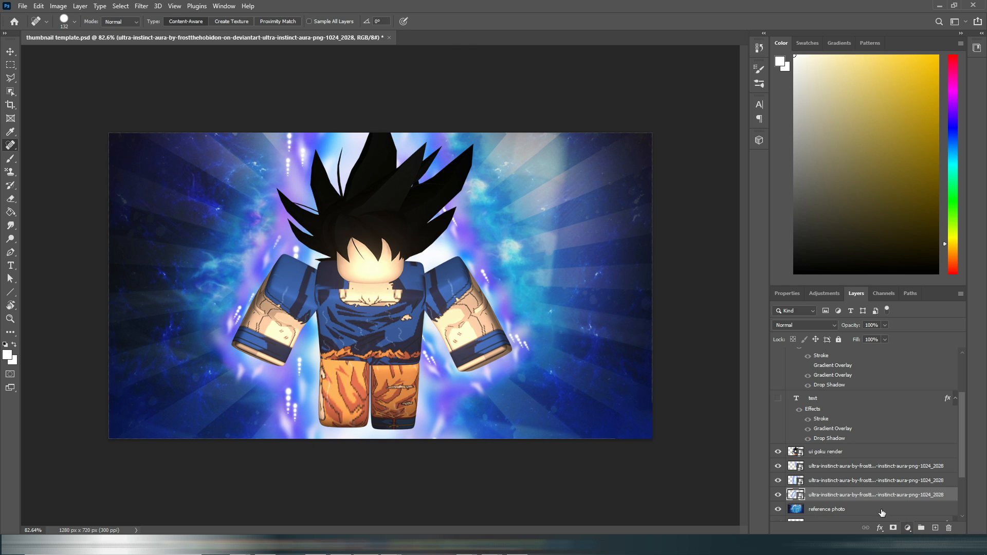
Merge the three ultra instinct aura layers into a single layer.
{"action": "left_click", "coordinate": [862, 466], "text": "shift"}
{"action": "right_click", "coordinate": [861, 466]}
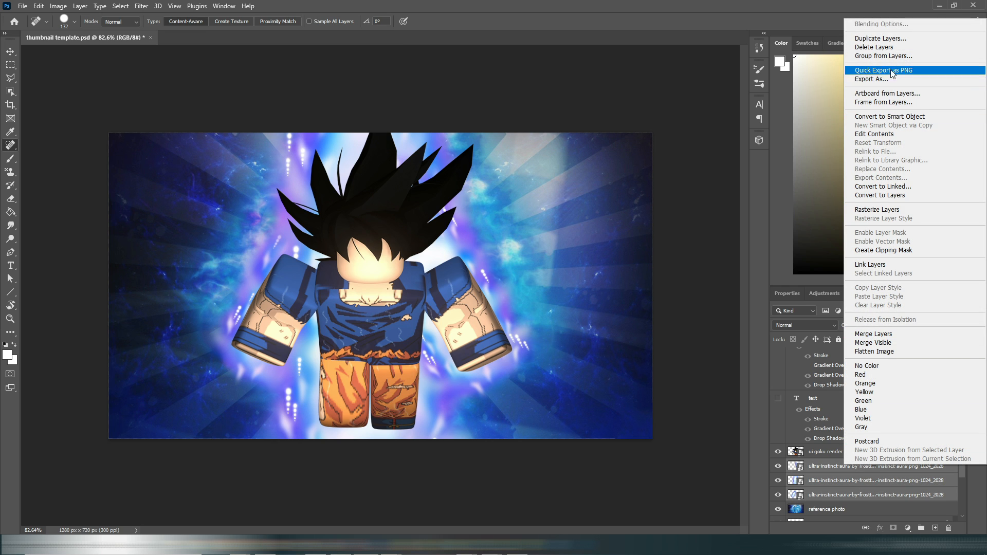
{"action": "left_click", "coordinate": [890, 335]}
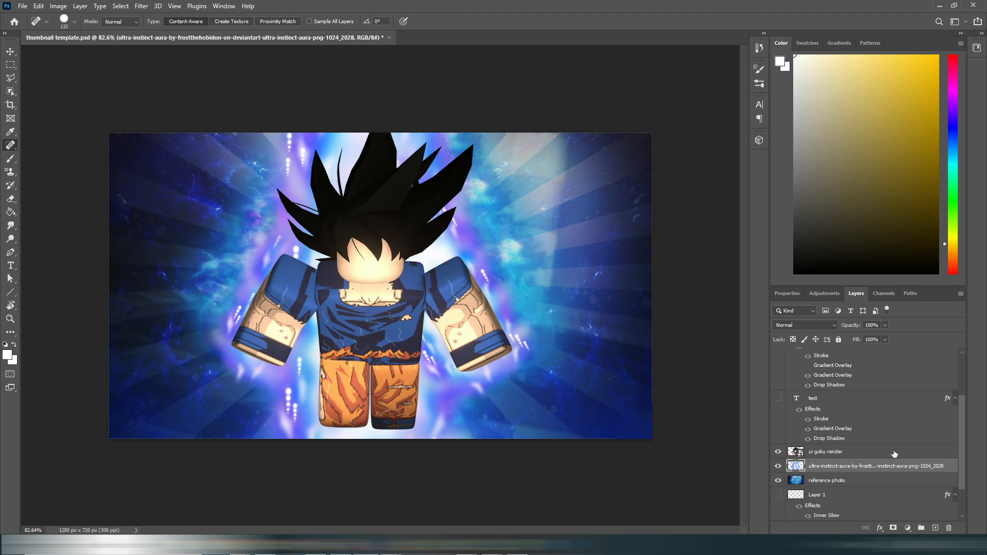
Duplicate the merged aura layer and place the copy above the ui goku render layer.
{"action": "right_click", "coordinate": [876, 466]}
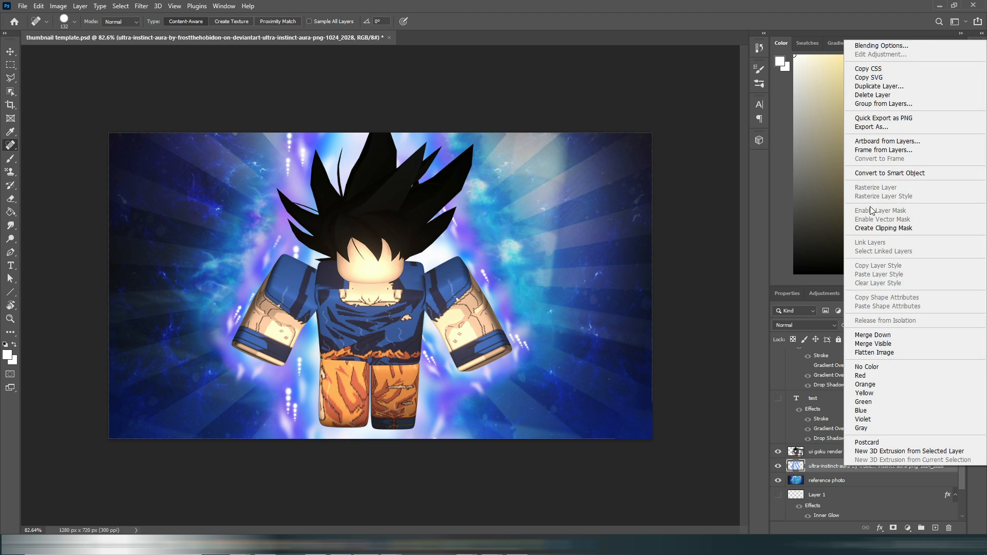
{"action": "left_click", "coordinate": [885, 89]}
{"action": "left_click", "coordinate": [579, 152]}
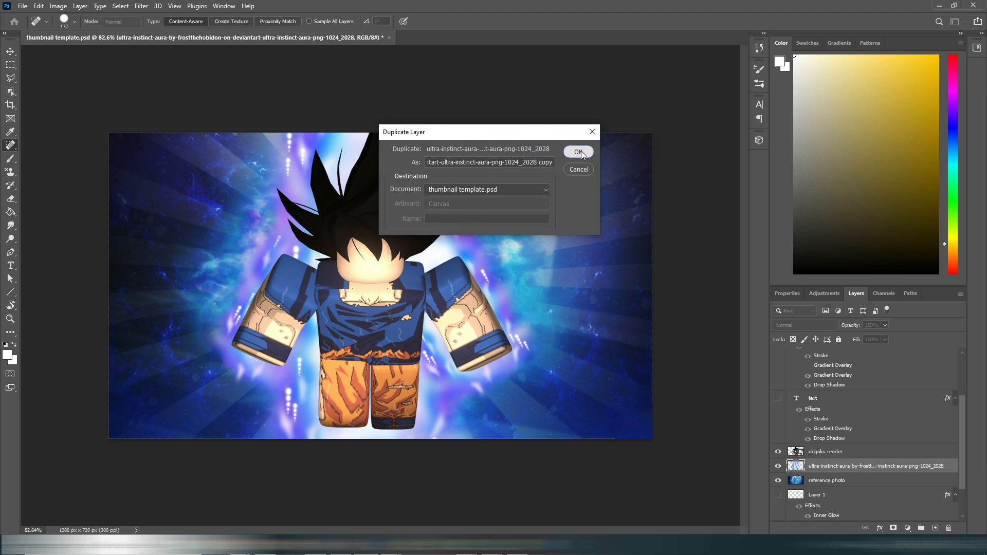
{"action": "left_click_drag", "start_coordinate": [838, 470], "coordinate": [839, 448]}
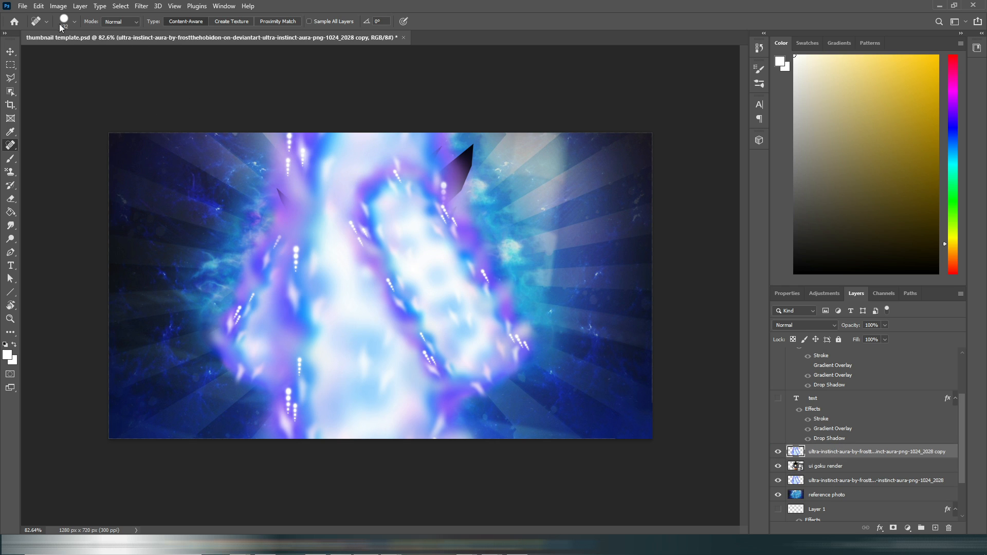
Erase the aura copy over the character's hair, face, body and limbs with a soft 193 px eraser, leaving a faint glow along the edges.
{"action": "left_click", "coordinate": [10, 198]}
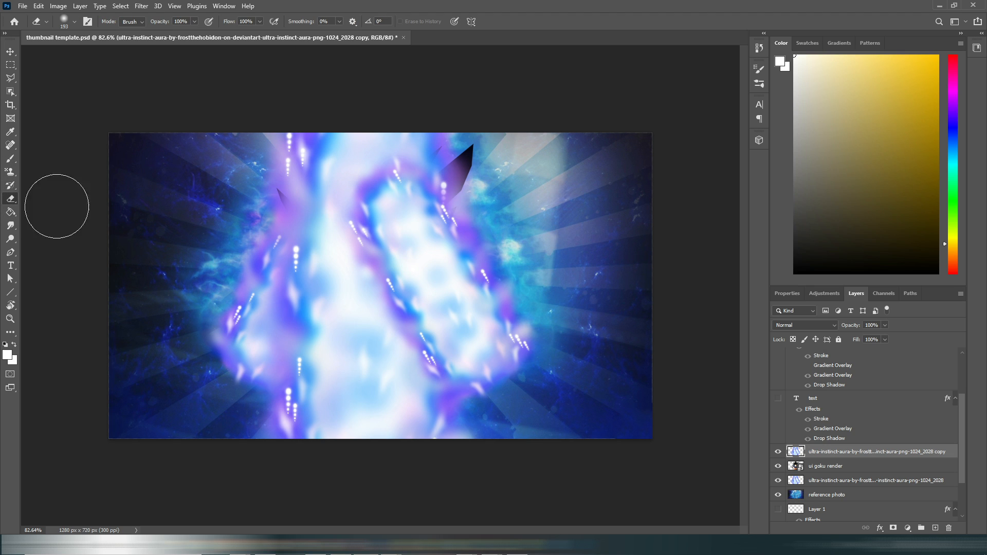
{"action": "left_click", "coordinate": [75, 22]}
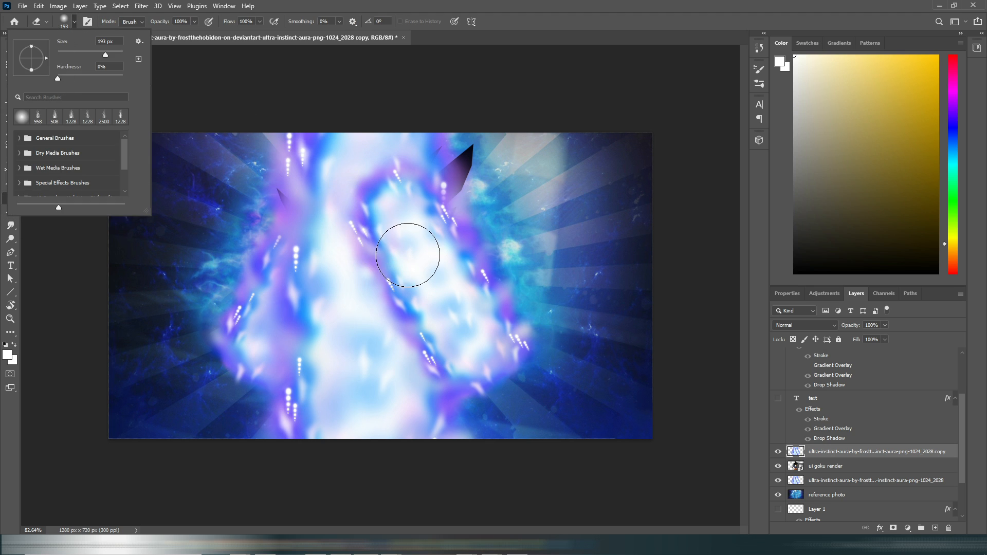
{"action": "left_click", "coordinate": [394, 183]}
{"action": "mouse_move", "coordinate": [399, 183]}
{"action": "left_mouse_down"}
{"action": "mouse_move", "coordinate": [403, 195]}
{"action": "mouse_move", "coordinate": [378, 183]}
{"action": "mouse_move", "coordinate": [347, 262]}
{"action": "mouse_move", "coordinate": [412, 310]}
{"action": "mouse_move", "coordinate": [291, 355]}
{"action": "mouse_move", "coordinate": [304, 262]}
{"action": "mouse_move", "coordinate": [349, 360]}
{"action": "mouse_move", "coordinate": [400, 360]}
{"action": "mouse_move", "coordinate": [452, 319]}
{"action": "mouse_move", "coordinate": [452, 278]}
{"action": "mouse_move", "coordinate": [471, 334]}
{"action": "mouse_move", "coordinate": [355, 409]}
{"action": "mouse_move", "coordinate": [273, 318]}
{"action": "mouse_move", "coordinate": [334, 169]}
{"action": "mouse_move", "coordinate": [432, 164]}
{"action": "mouse_move", "coordinate": [370, 216]}
{"action": "mouse_move", "coordinate": [384, 267]}
{"action": "mouse_move", "coordinate": [381, 329]}
{"action": "mouse_move", "coordinate": [339, 406]}
{"action": "mouse_move", "coordinate": [461, 368]}
{"action": "mouse_move", "coordinate": [516, 367]}
{"action": "mouse_move", "coordinate": [483, 261]}
{"action": "mouse_move", "coordinate": [401, 286]}
{"action": "mouse_move", "coordinate": [370, 287]}
{"action": "mouse_move", "coordinate": [358, 275]}
{"action": "mouse_move", "coordinate": [404, 286]}
{"action": "mouse_move", "coordinate": [396, 257]}
{"action": "left_mouse_up"}
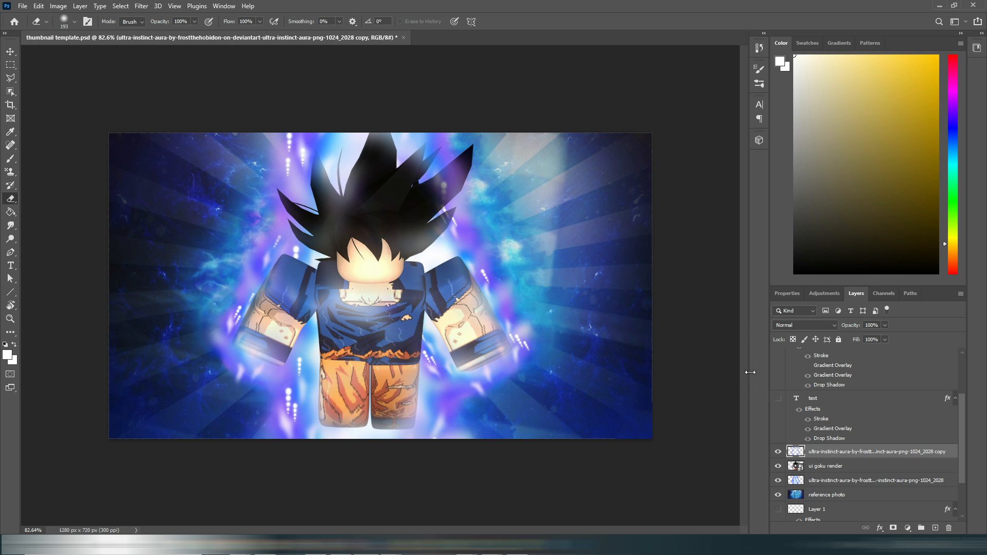
Move the Layer 1 border, the anime speed lines and the white particles layers directly above the reference photo and make all three visible.
{"action": "scroll", "coordinate": [881, 428], "scroll_direction": "down", "scroll_amount": 2}
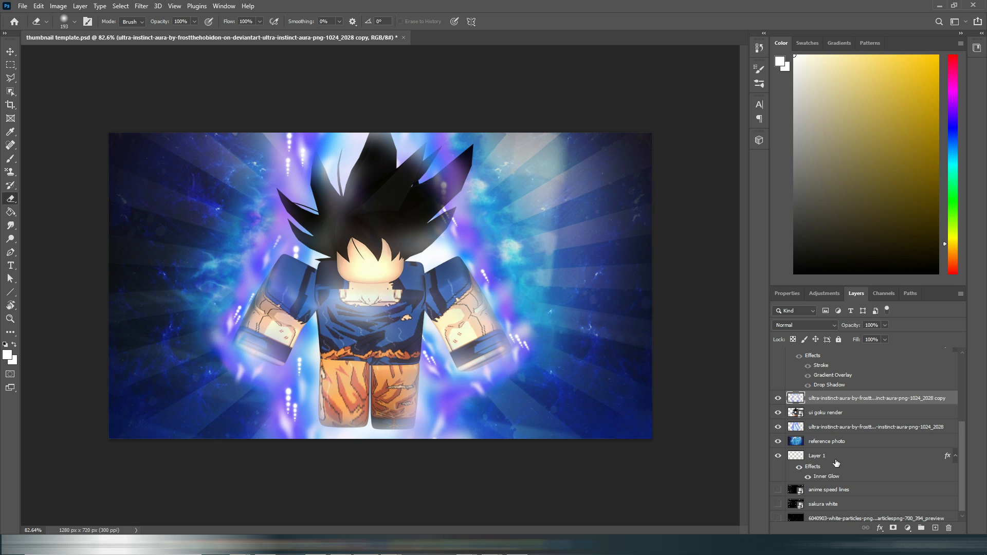
{"action": "mouse_move", "coordinate": [844, 461]}
{"action": "left_mouse_down"}
{"action": "mouse_move", "coordinate": [826, 394]}
{"action": "mouse_move", "coordinate": [856, 433]}
{"action": "mouse_move", "coordinate": [855, 468]}
{"action": "left_mouse_up"}
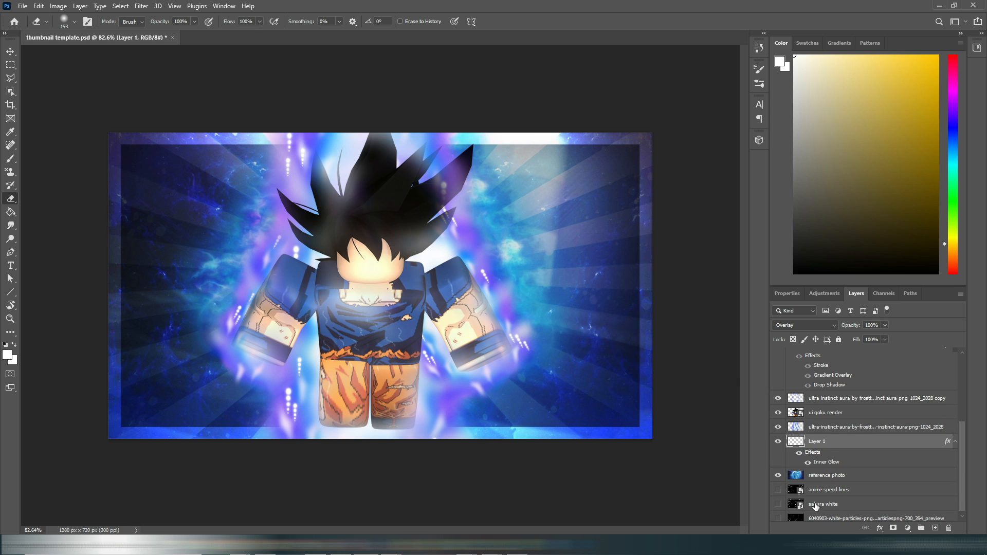
{"action": "scroll", "coordinate": [821, 506], "scroll_direction": "down", "scroll_amount": 1}
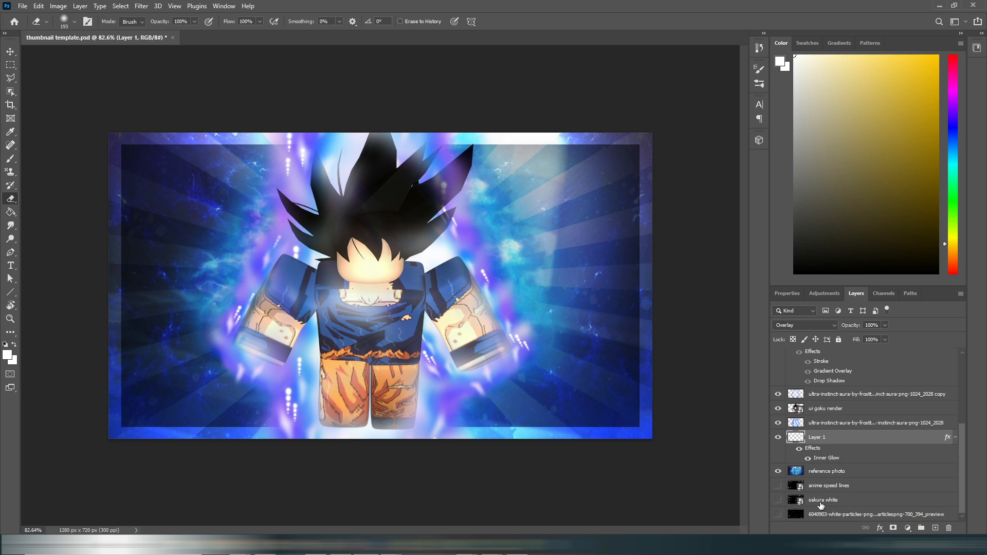
{"action": "left_click_drag", "start_coordinate": [812, 517], "coordinate": [808, 477]}
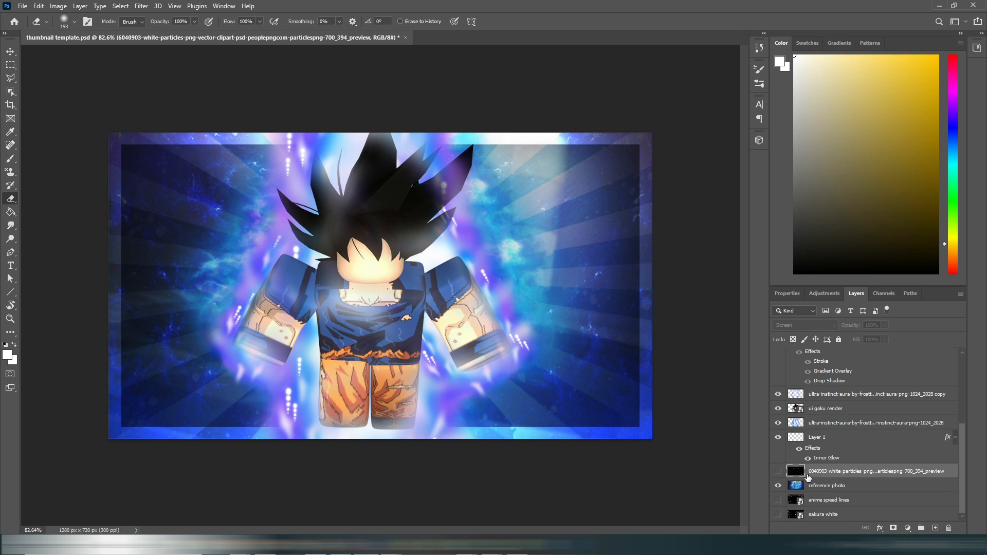
{"action": "left_click", "coordinate": [778, 471]}
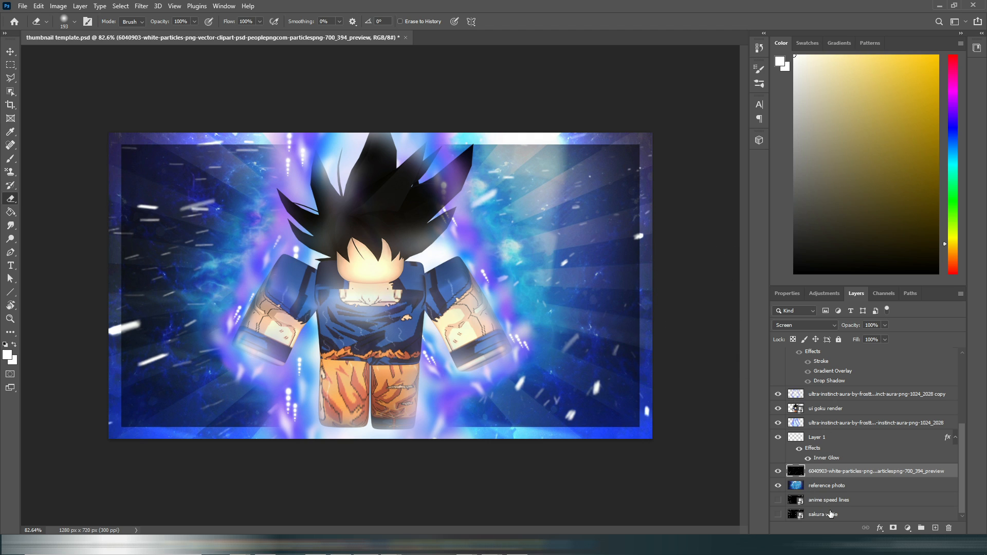
{"action": "left_click_drag", "start_coordinate": [839, 505], "coordinate": [814, 476]}
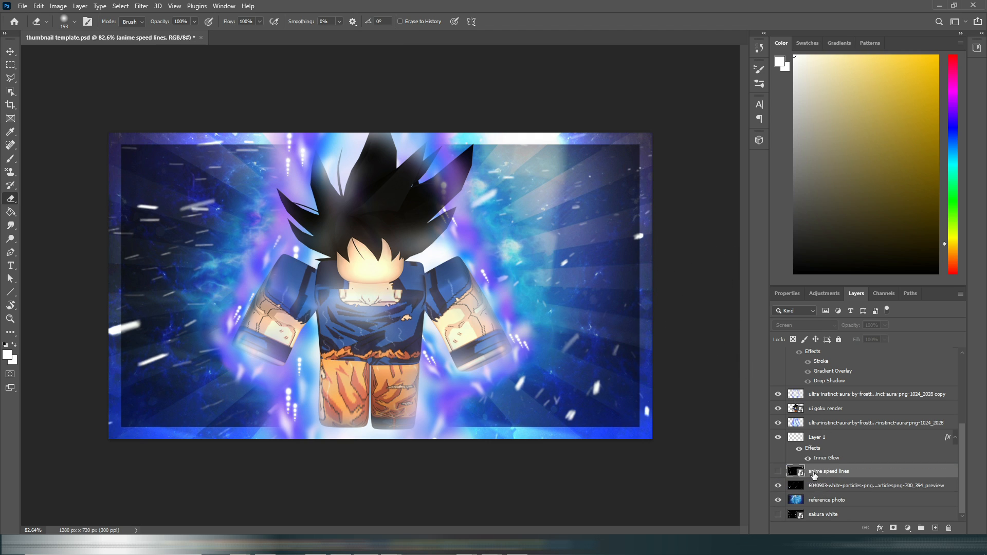
{"action": "left_click", "coordinate": [778, 472]}
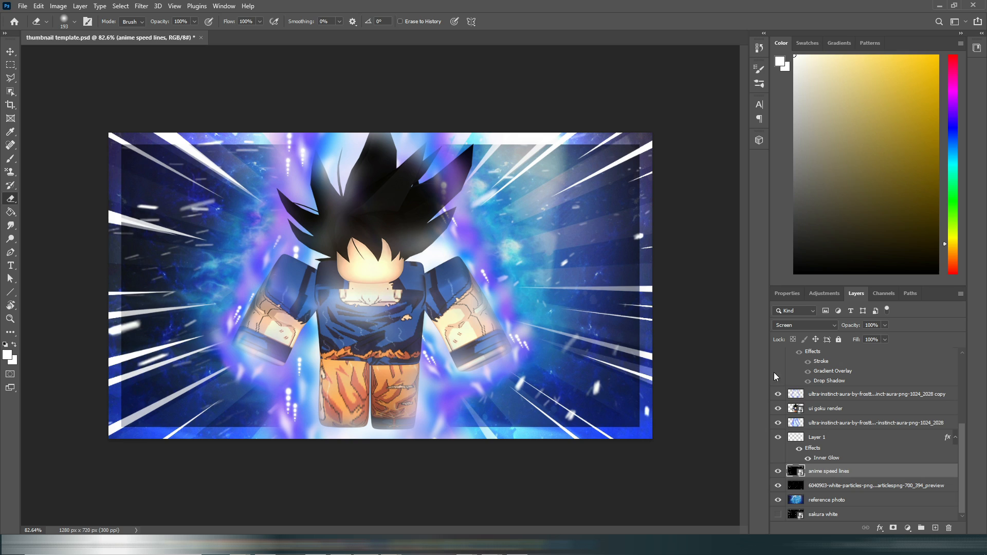
Show the white "text" and yellow-orange "sword" title layers.
{"action": "scroll", "coordinate": [782, 378], "scroll_direction": "up", "scroll_amount": 3}
{"action": "left_click", "coordinate": [778, 449]}
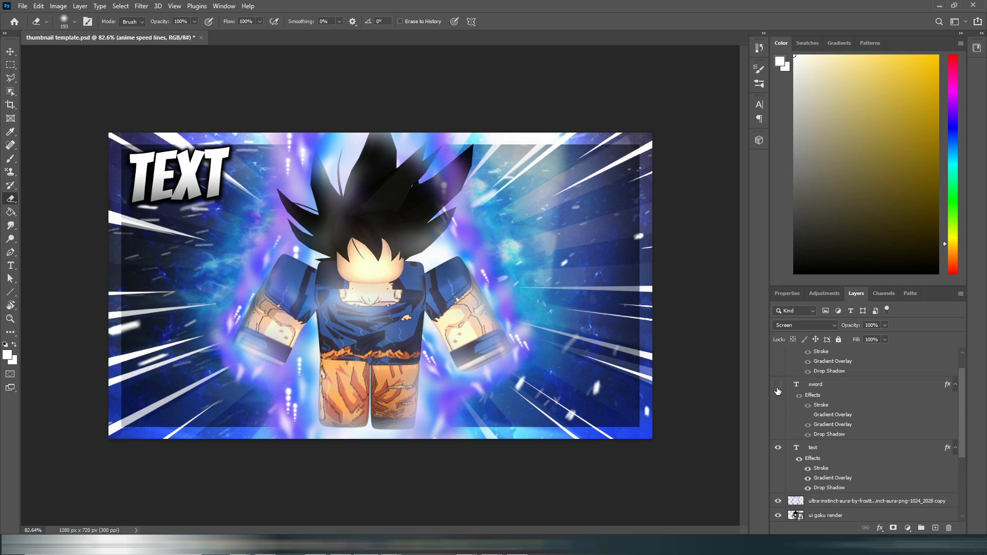
{"action": "left_click", "coordinate": [778, 384]}
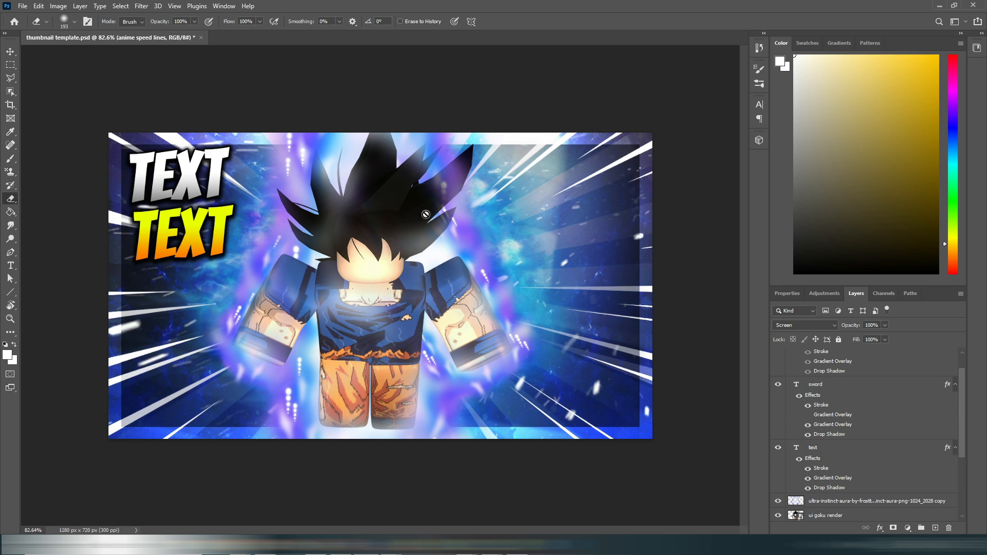
{"action": "scroll", "coordinate": [825, 418], "scroll_direction": "up", "scroll_amount": 2}
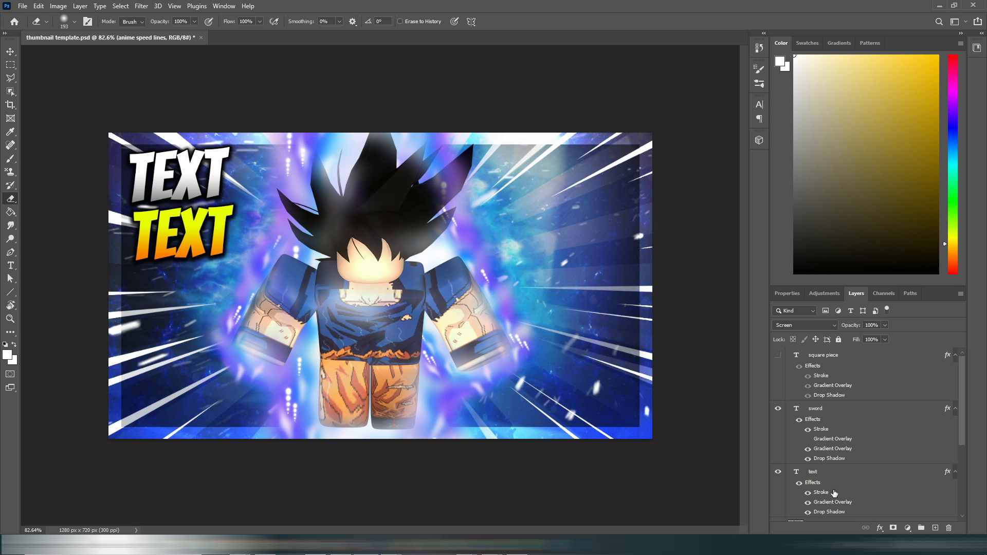
Erase more of the aura copy over the character's arms, legs and torso with the soft eraser.
{"action": "scroll", "coordinate": [838, 478], "scroll_direction": "down", "scroll_amount": 6}
{"action": "left_click", "coordinate": [850, 419]}
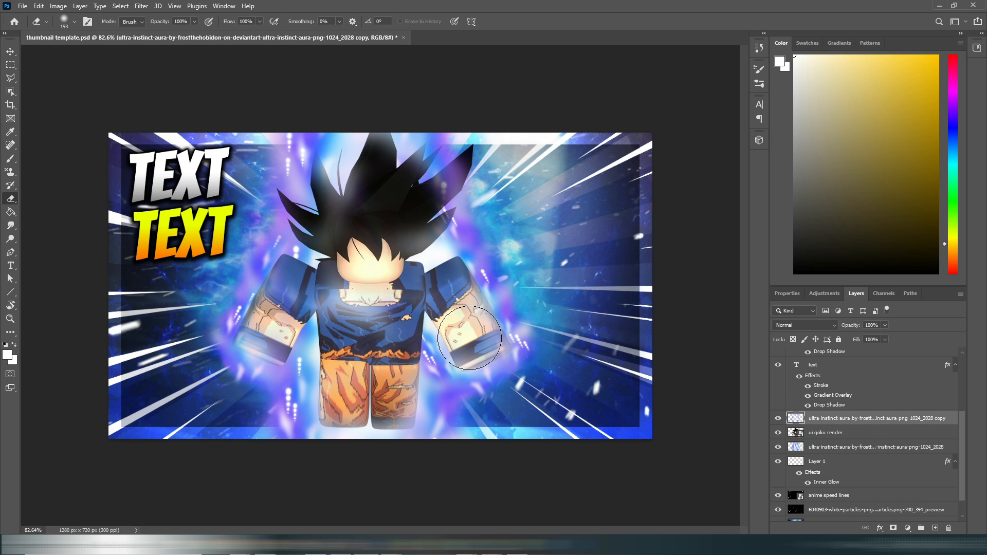
{"action": "mouse_move", "coordinate": [270, 331]}
{"action": "left_mouse_down"}
{"action": "mouse_move", "coordinate": [288, 306]}
{"action": "mouse_move", "coordinate": [280, 298]}
{"action": "left_mouse_up"}
{"action": "mouse_move", "coordinate": [414, 381]}
{"action": "left_mouse_down"}
{"action": "mouse_move", "coordinate": [444, 365]}
{"action": "mouse_move", "coordinate": [476, 329]}
{"action": "mouse_move", "coordinate": [436, 219]}
{"action": "mouse_move", "coordinate": [437, 180]}
{"action": "mouse_move", "coordinate": [390, 180]}
{"action": "mouse_move", "coordinate": [342, 211]}
{"action": "mouse_move", "coordinate": [347, 286]}
{"action": "left_mouse_up"}
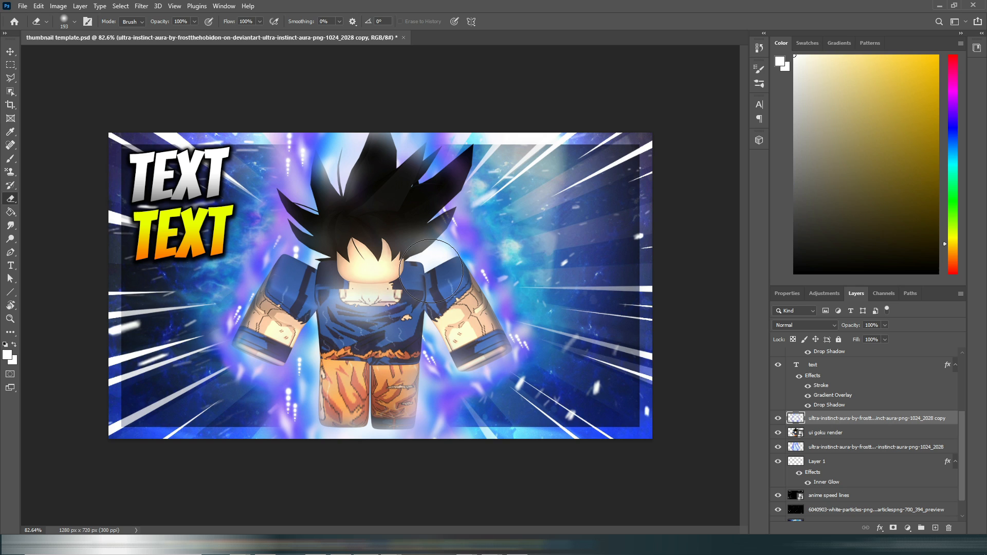